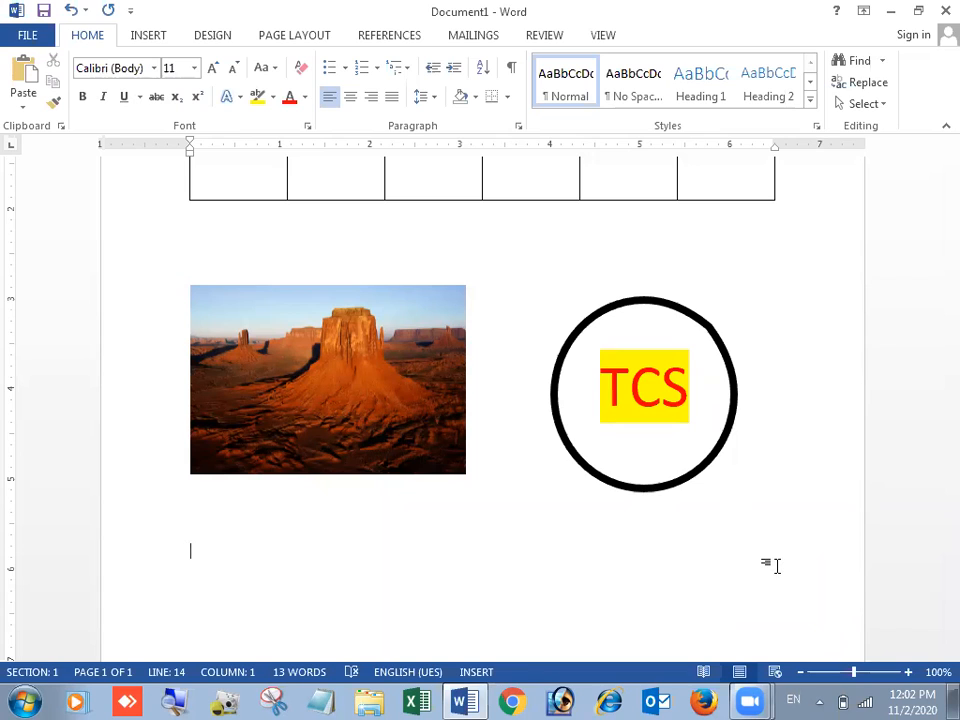
Delete the TCS text inside the circle shape.
left_click(612, 386)
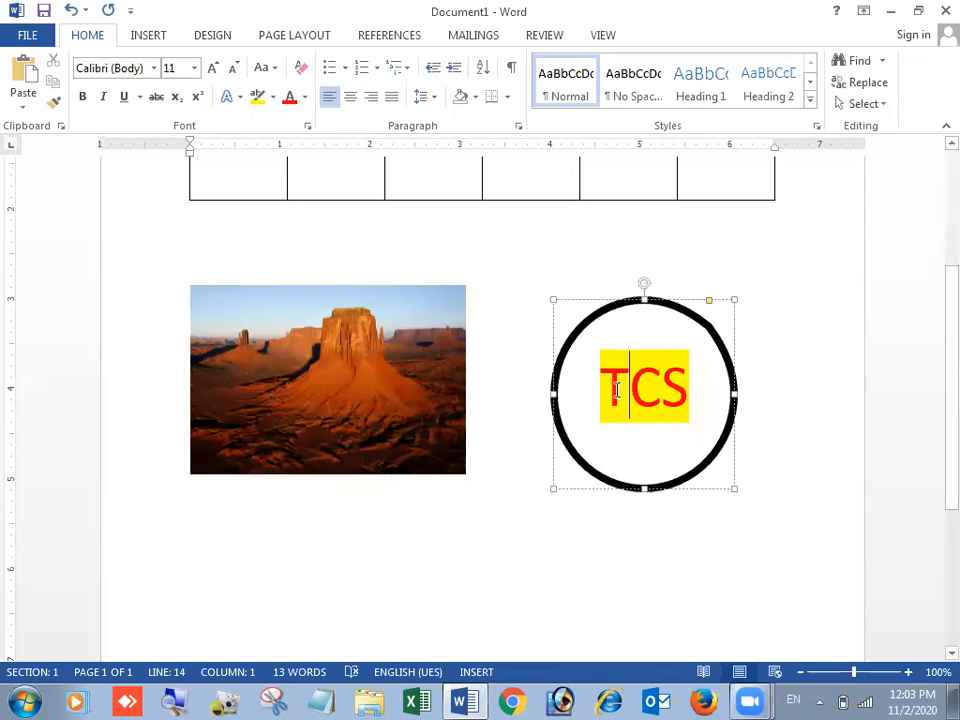
left_click_drag(603, 386, 716, 383)
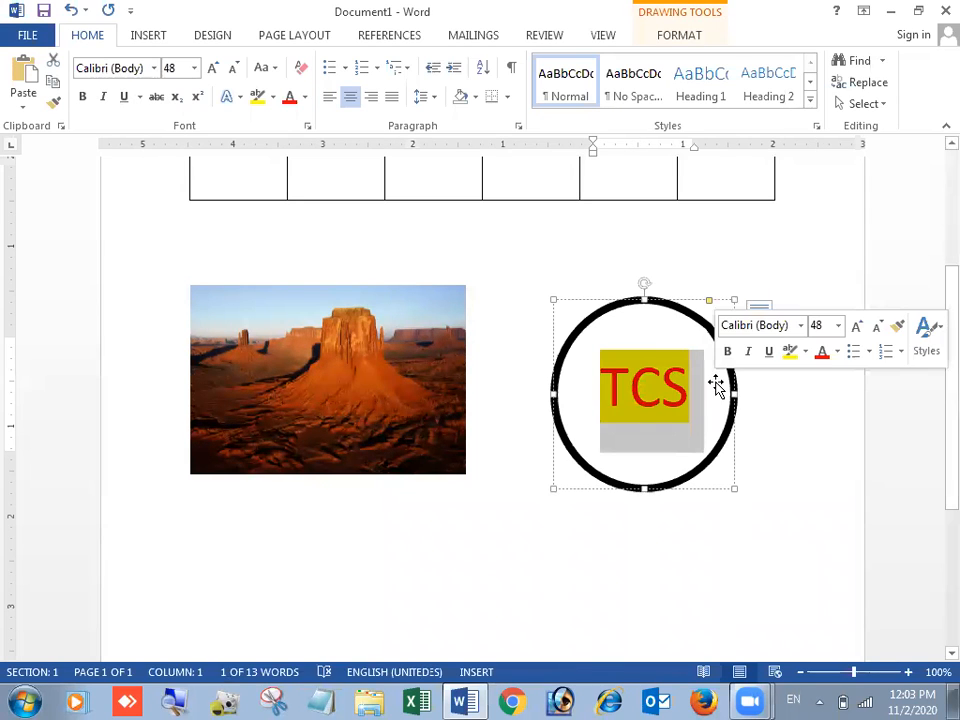
key("Delete")
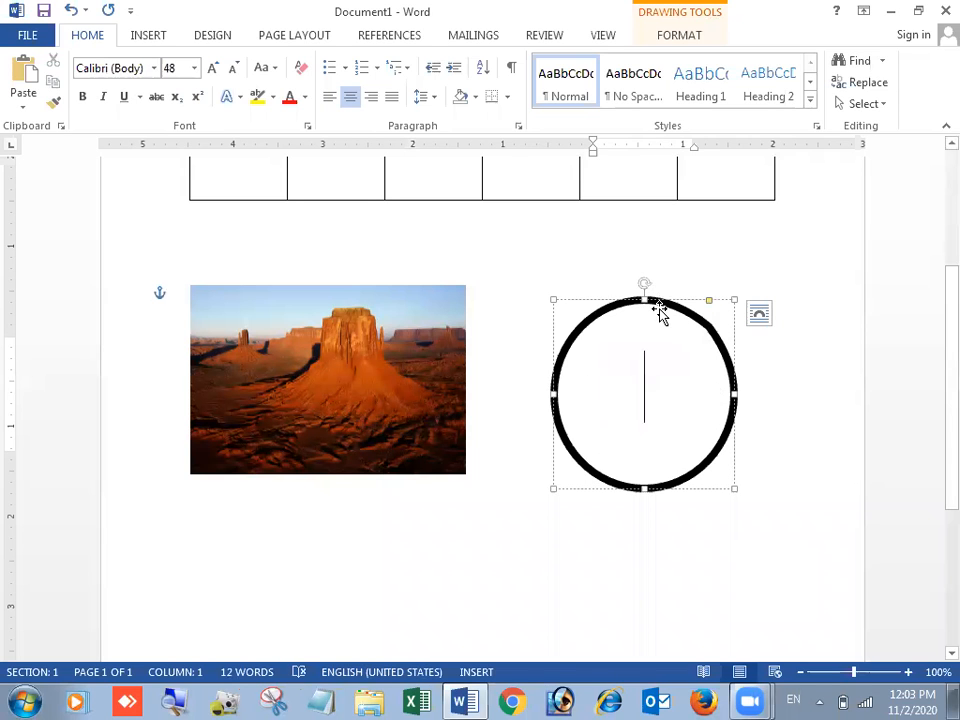
Insert the Desert picture from the Sample Pictures folder inside the circle shape.
left_click(146, 37)
left_click(170, 98)
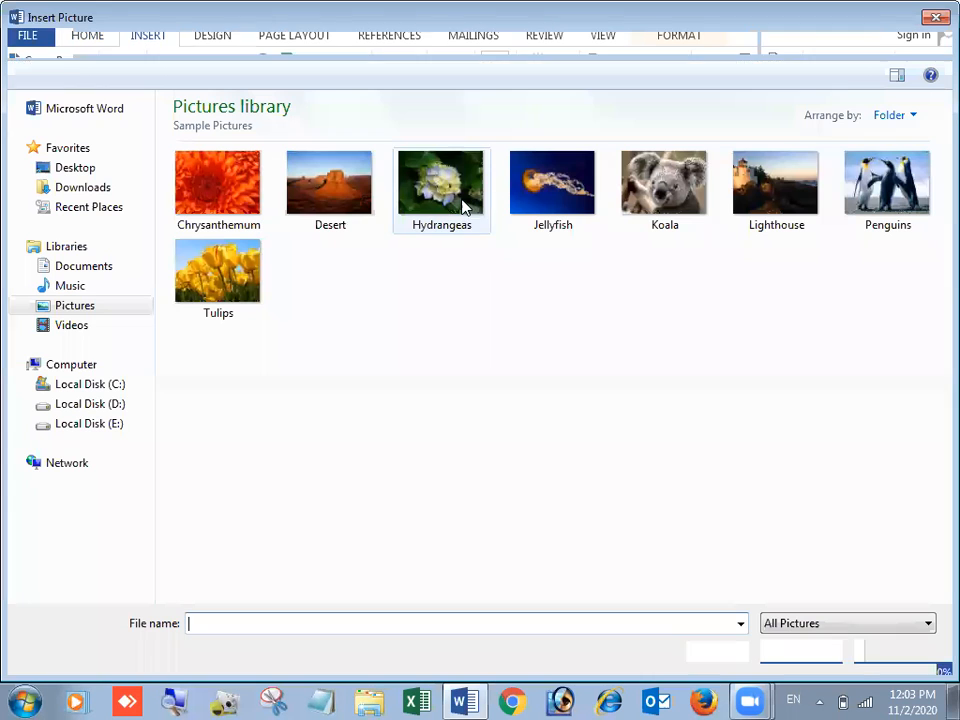
left_click(368, 200)
left_click(790, 655)
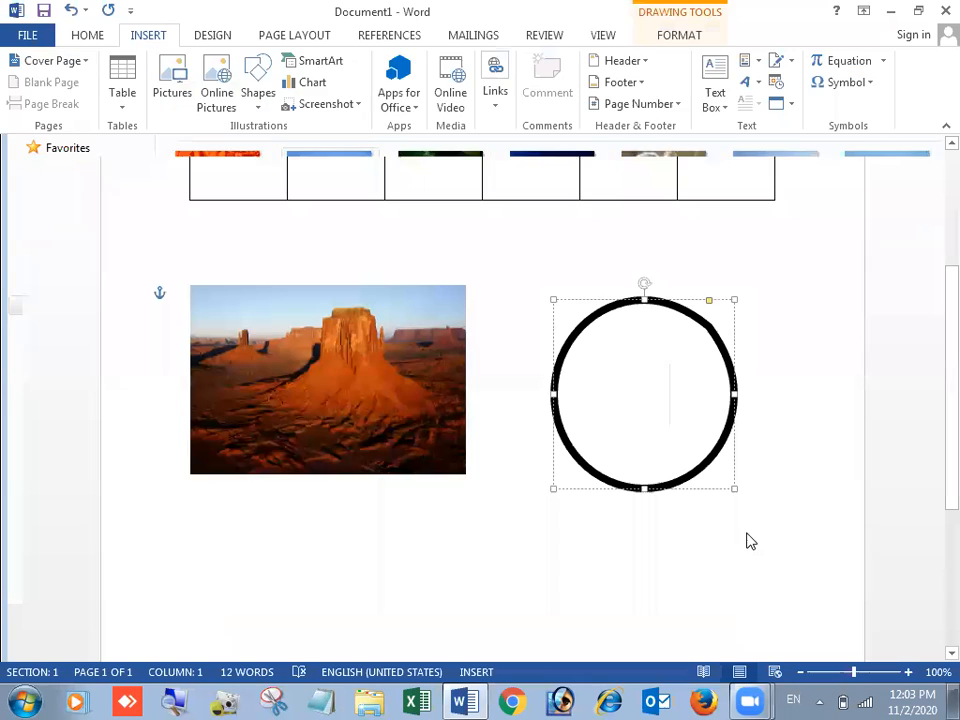
left_click(782, 407)
left_click(643, 405)
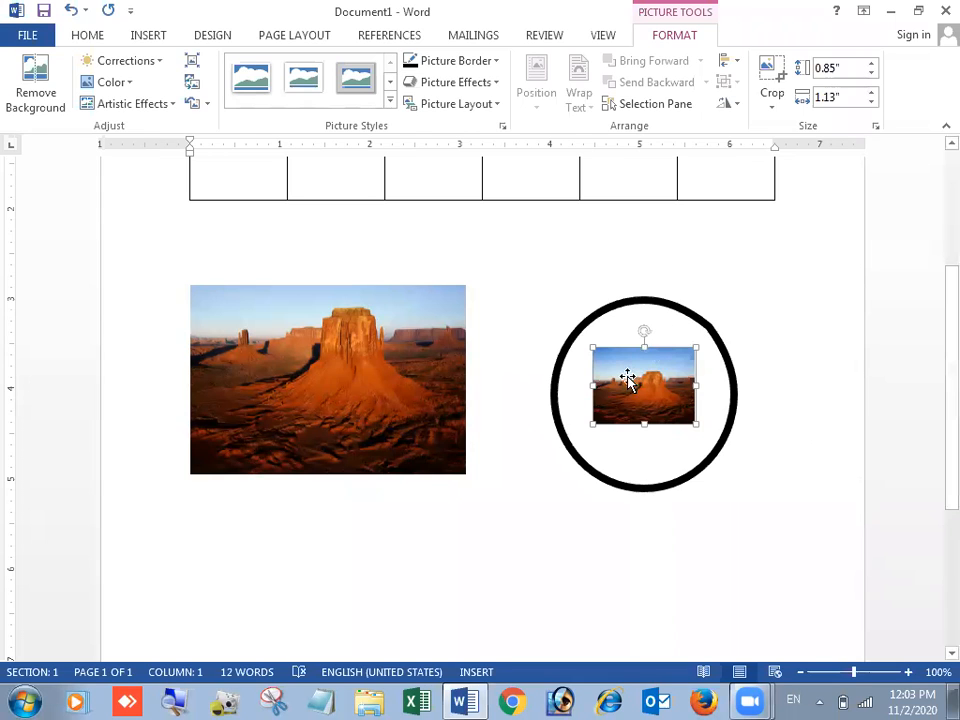
Delete the small picture inside the circle, the circle itself and the large desert picture beside it.
key("Delete")
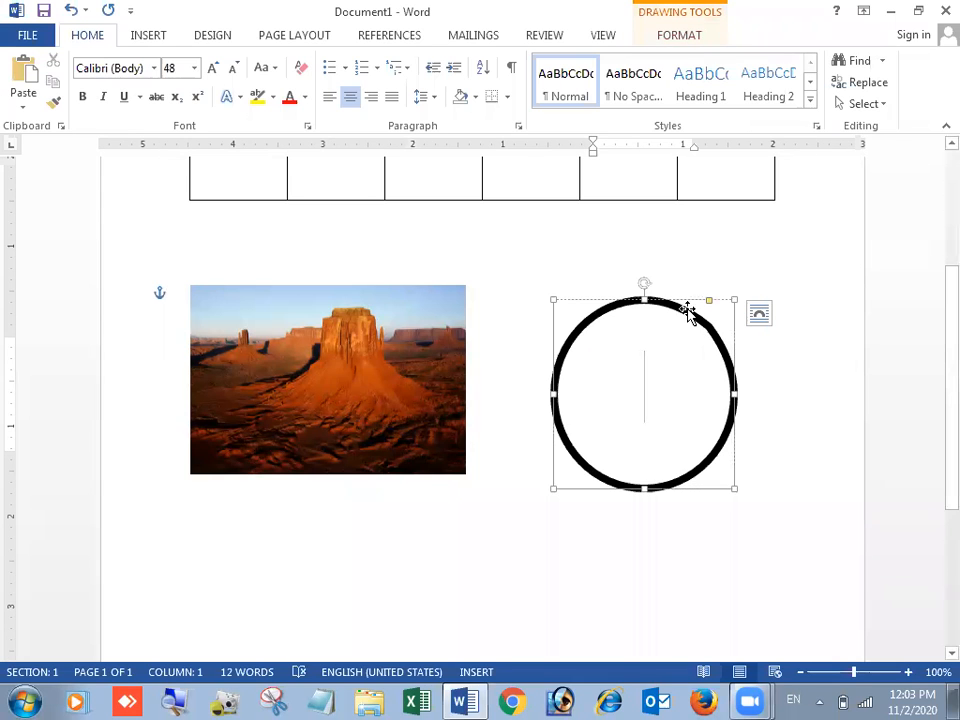
key("Delete")
left_click(337, 337)
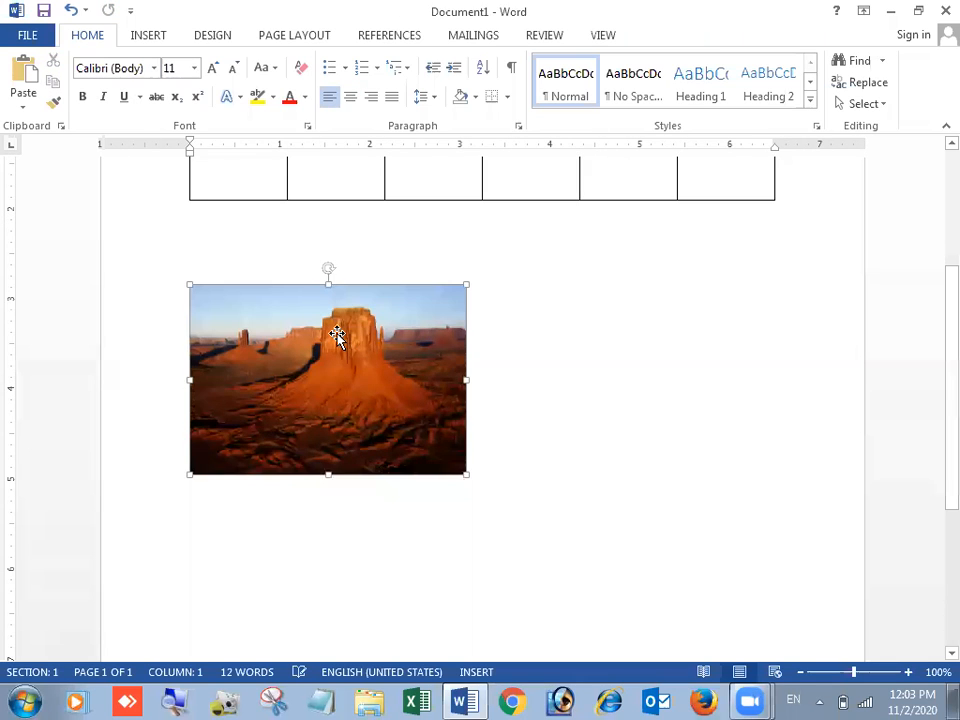
key("Delete")
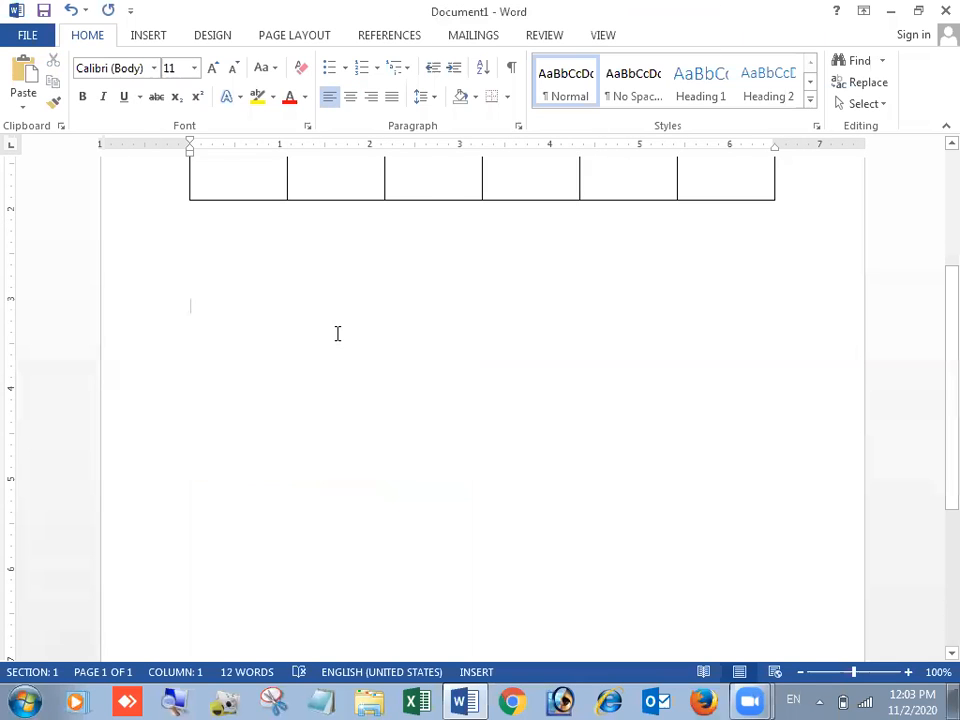
Insert a SmartArt graphic from the List category with three stacked rounded text boxes over outlined frames below the table.
left_click(148, 35)
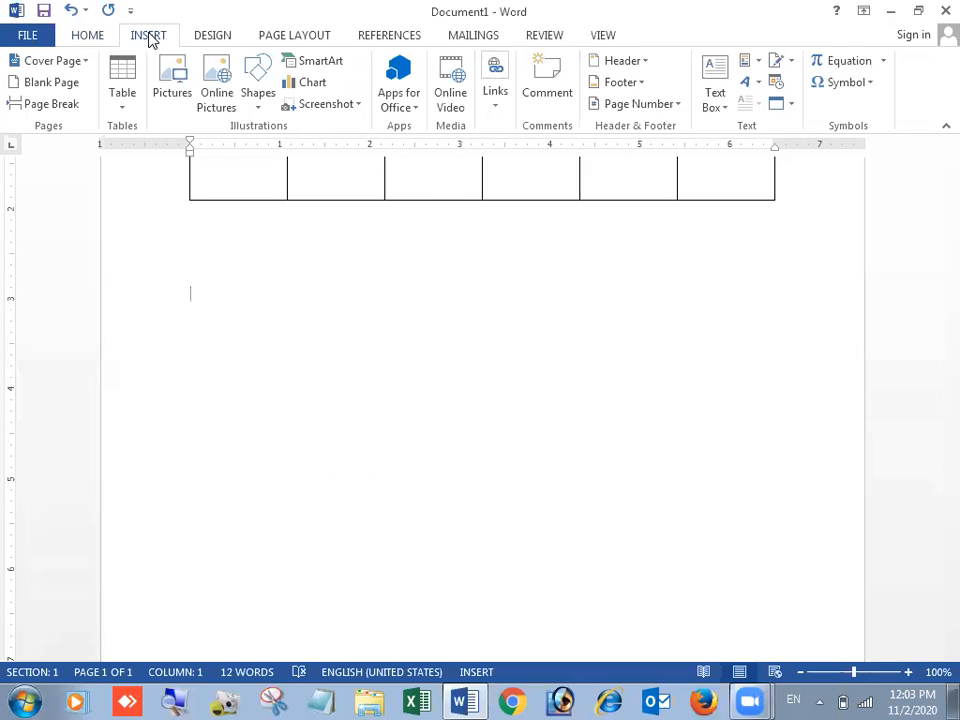
left_click(320, 61)
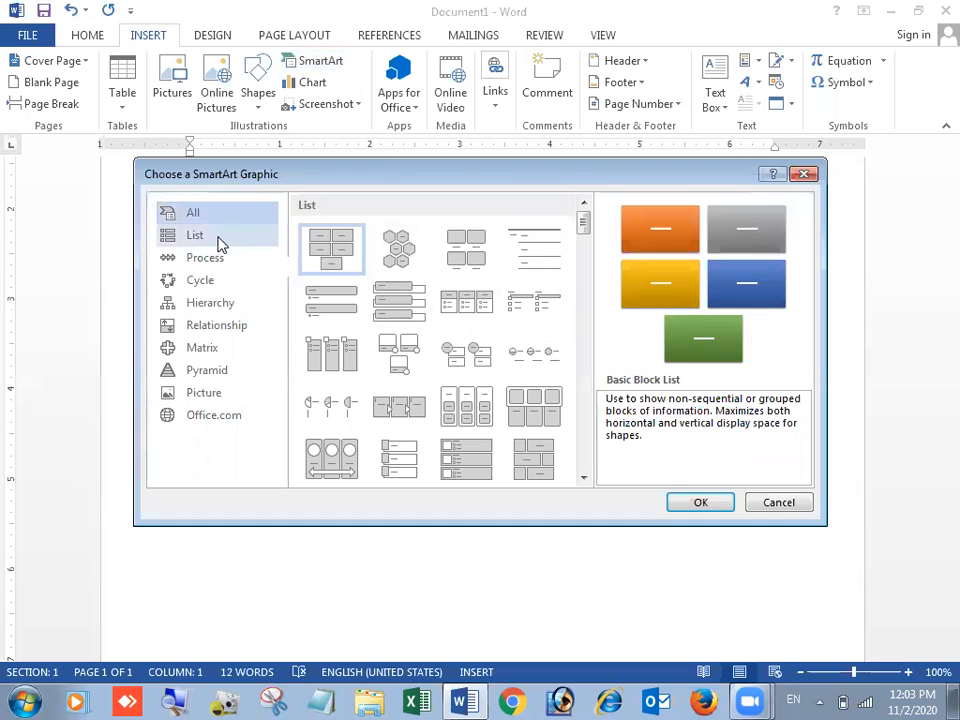
left_click(218, 241)
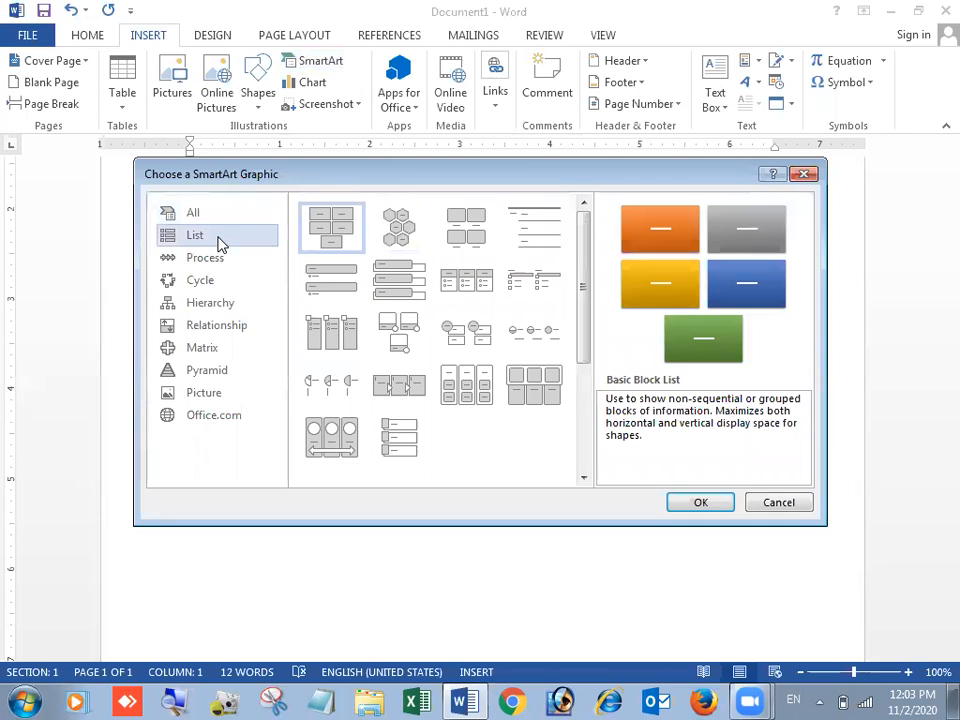
left_click(405, 281)
left_click(720, 504)
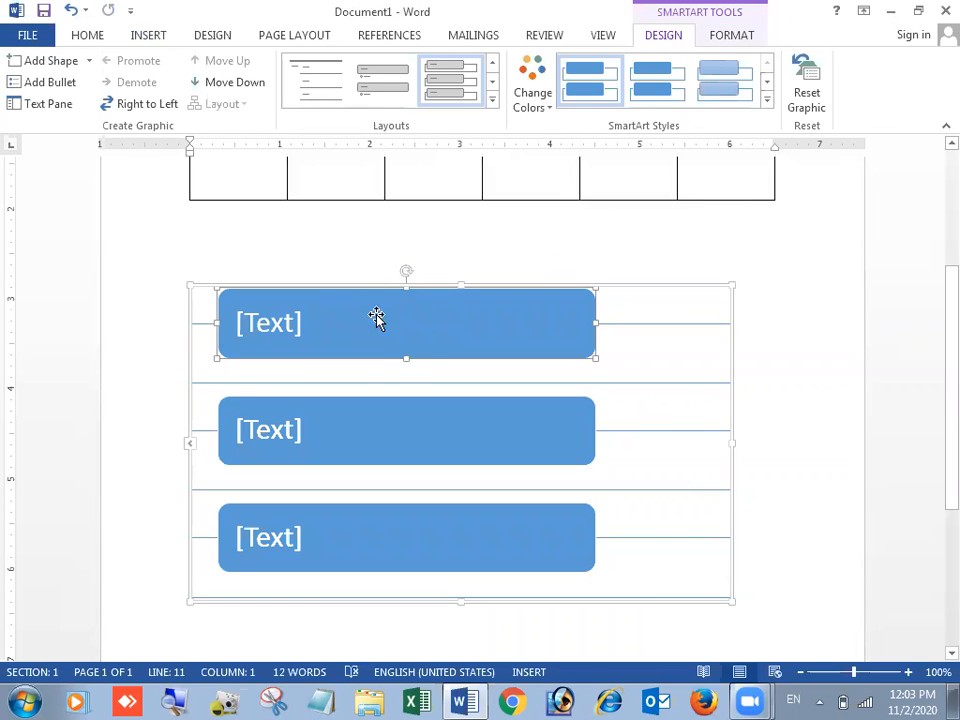
left_click(829, 249)
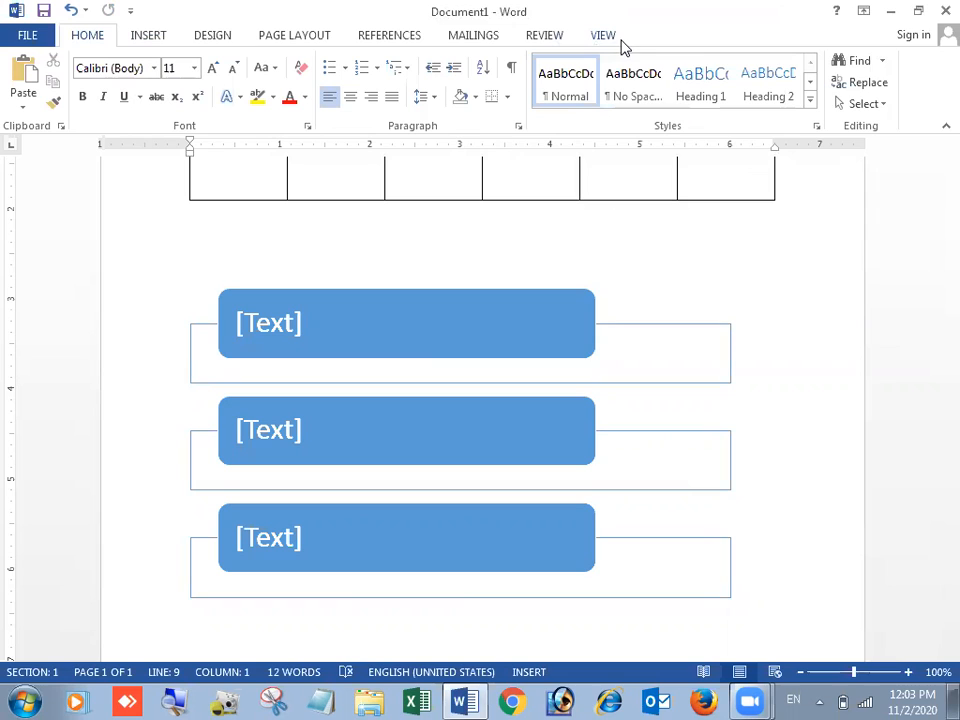
left_click(519, 317)
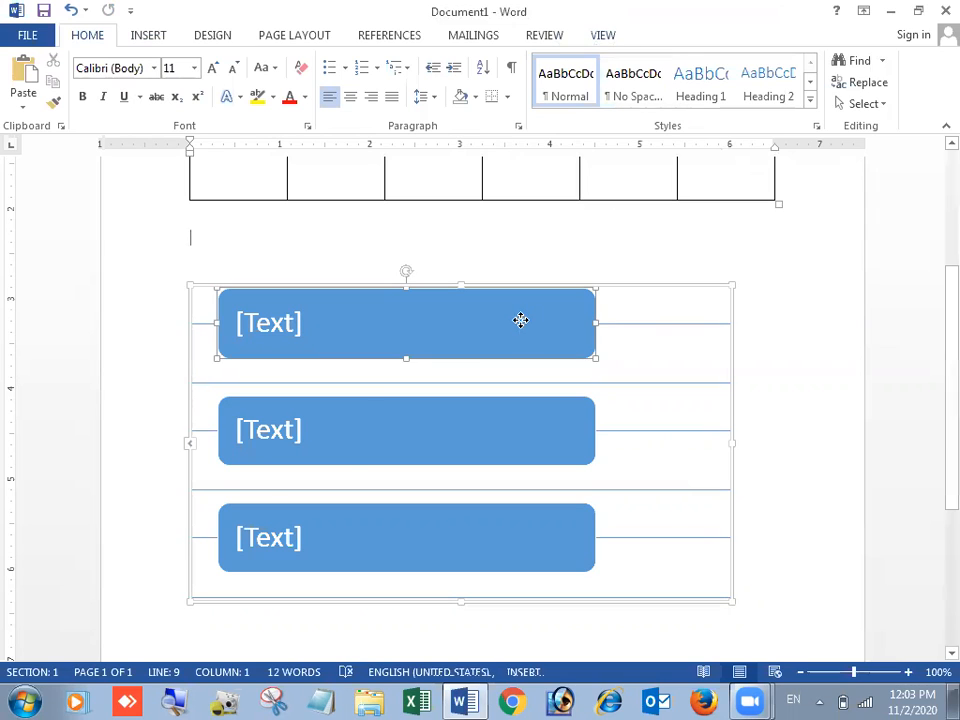
left_click(719, 404)
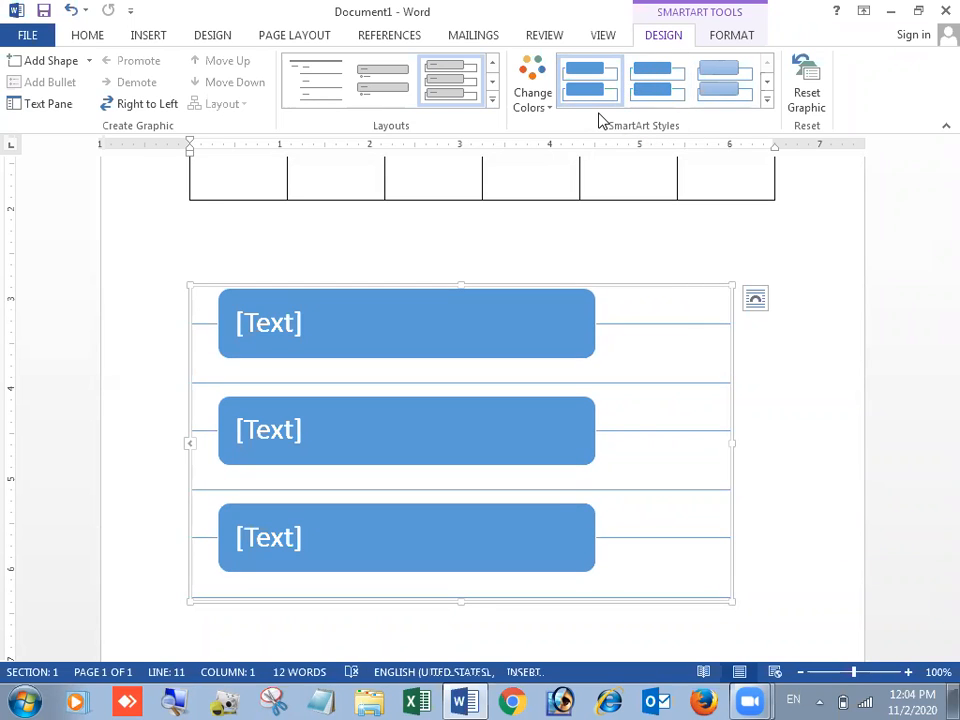
left_click(738, 37)
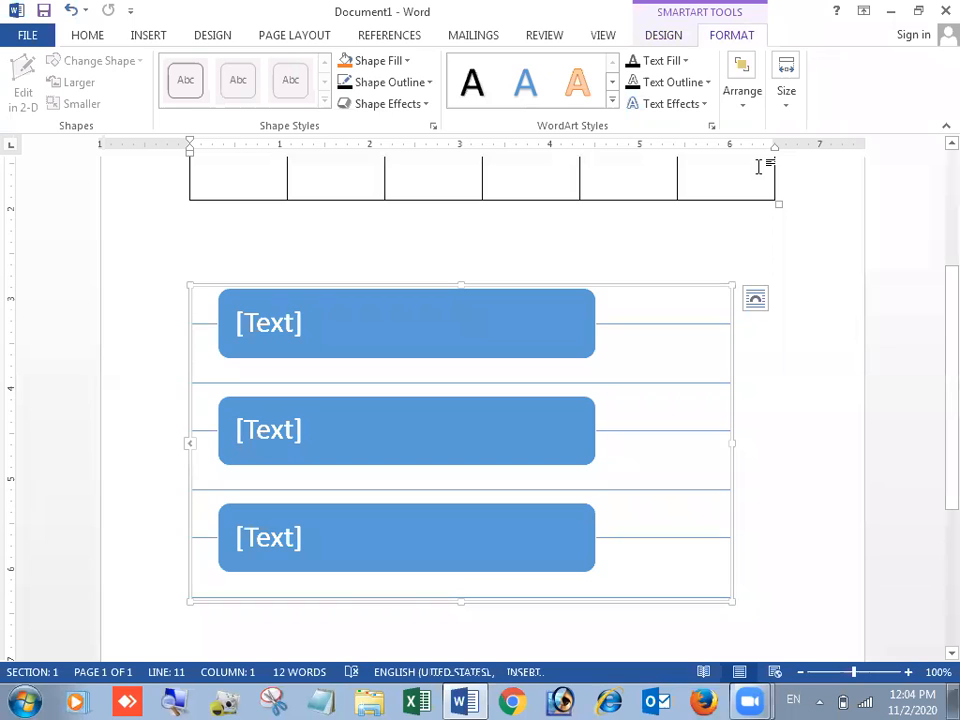
left_click(645, 37)
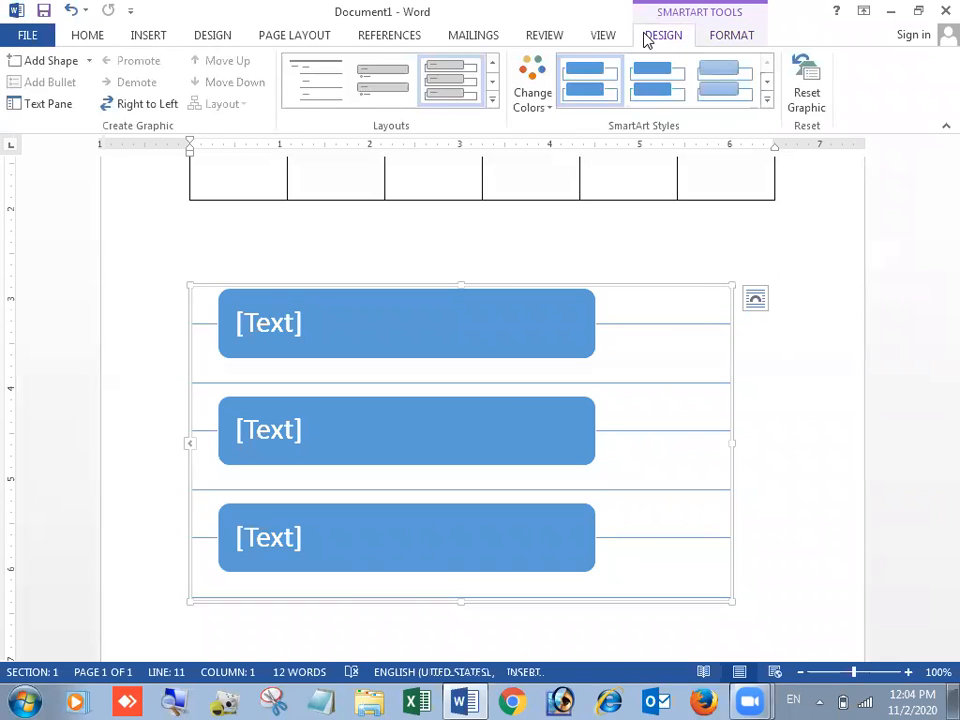
left_click(730, 38)
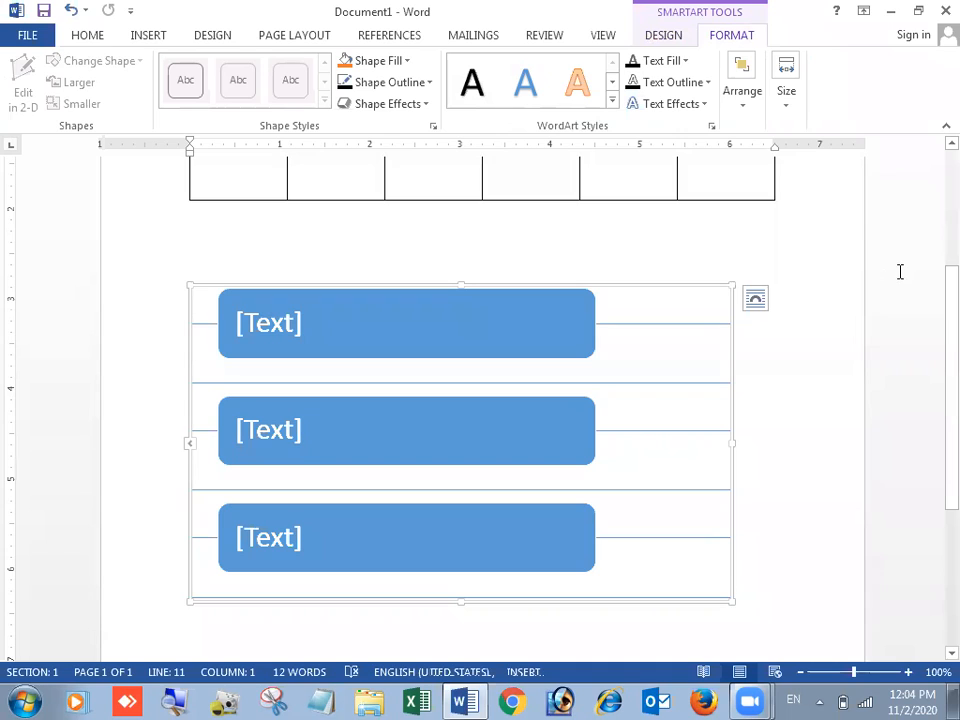
Fill the three SmartArt boxes from top to bottom with the texts Brave, Dedicate and Courage.
left_click(326, 343)
left_click(305, 332)
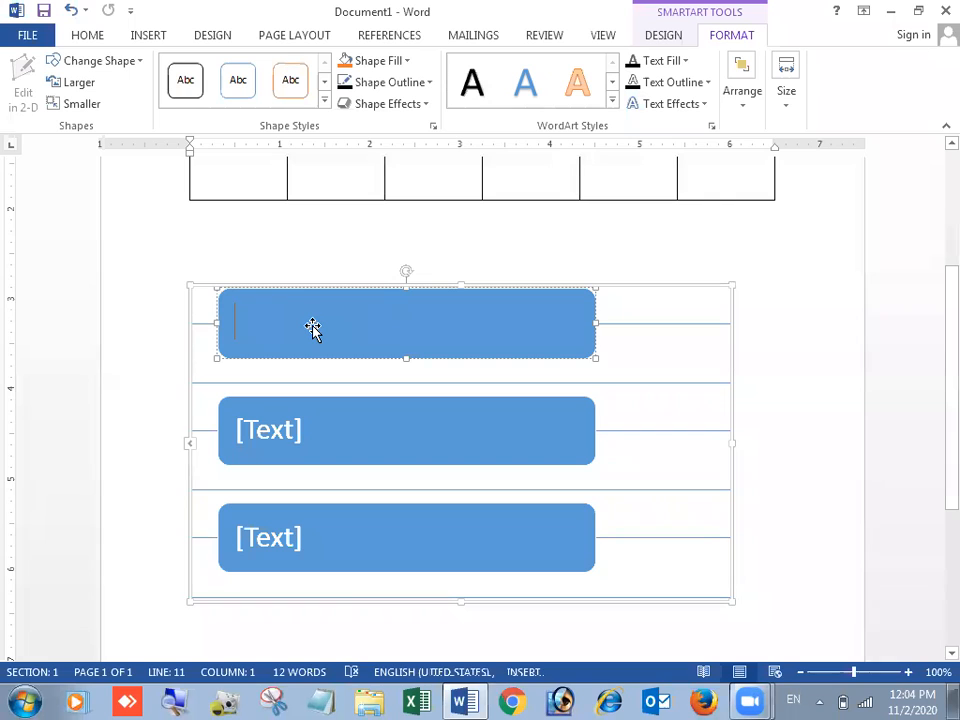
type("Brave")
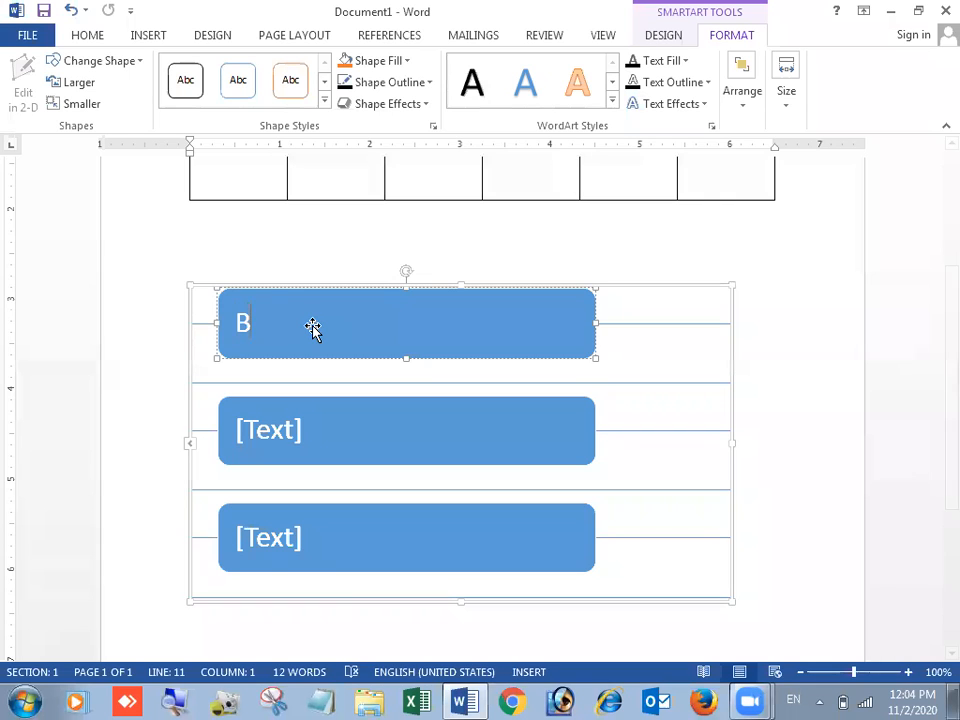
left_click(302, 431)
left_click(315, 439)
type("Dedicate")
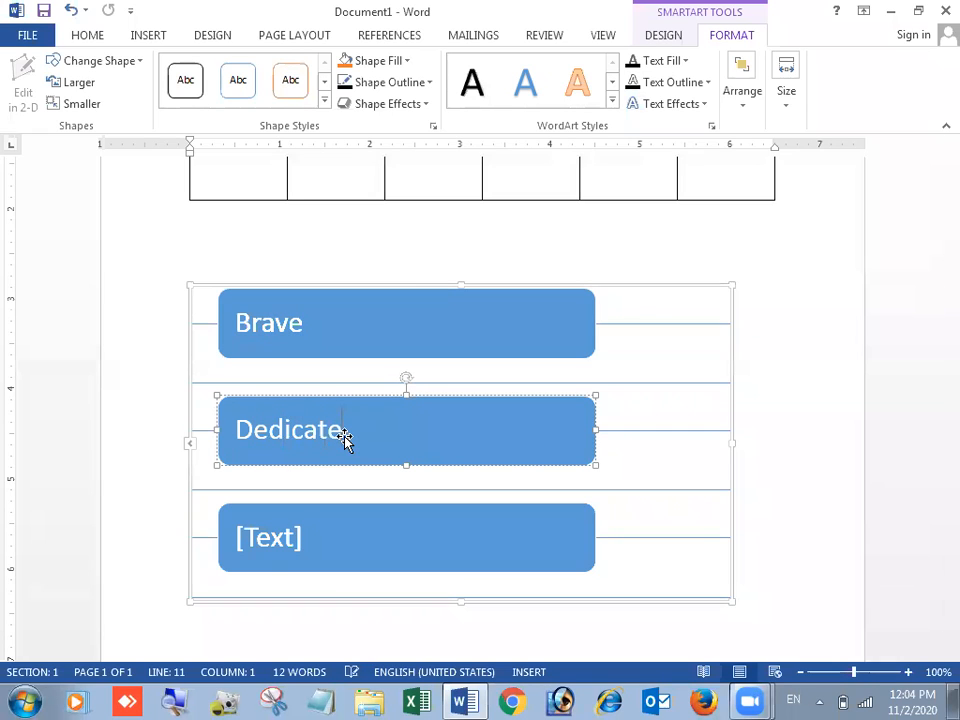
left_click(309, 536)
left_click(300, 544)
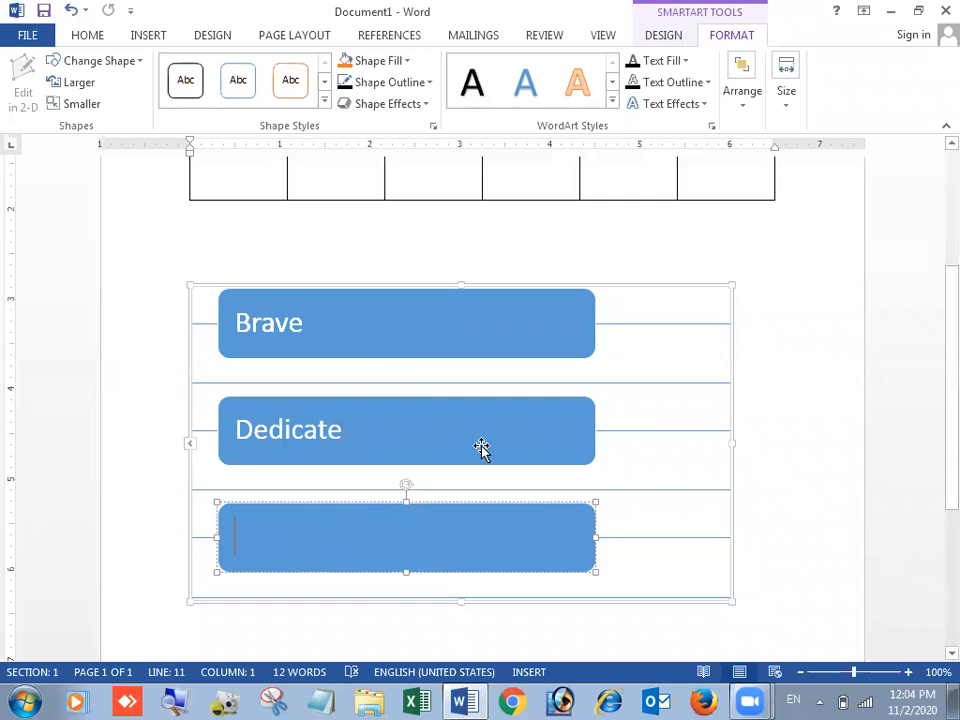
type("Courage")
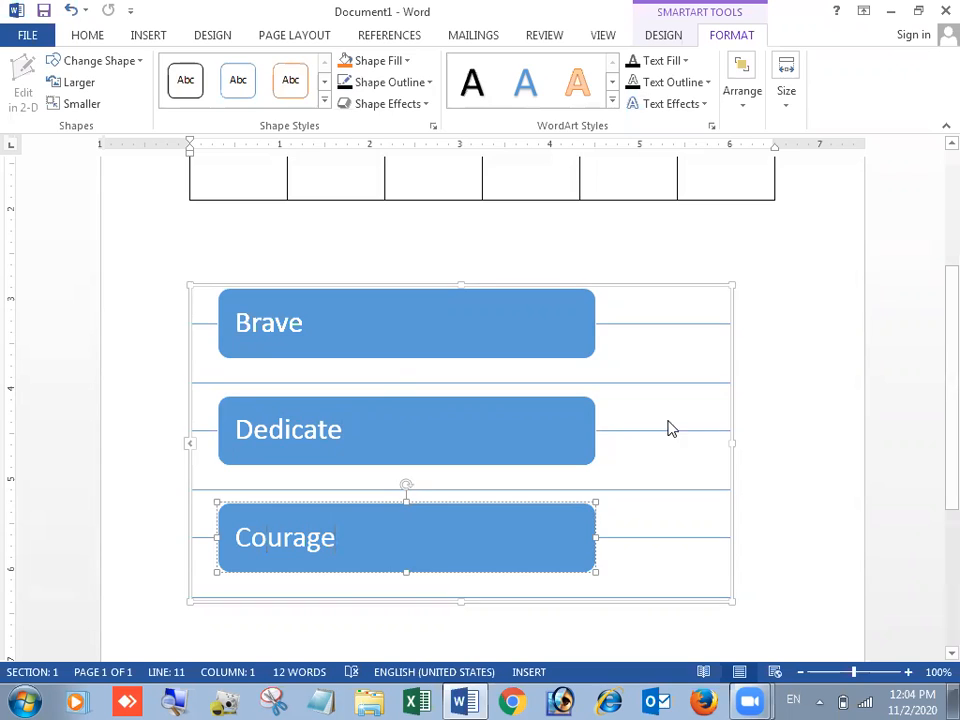
left_click(790, 397)
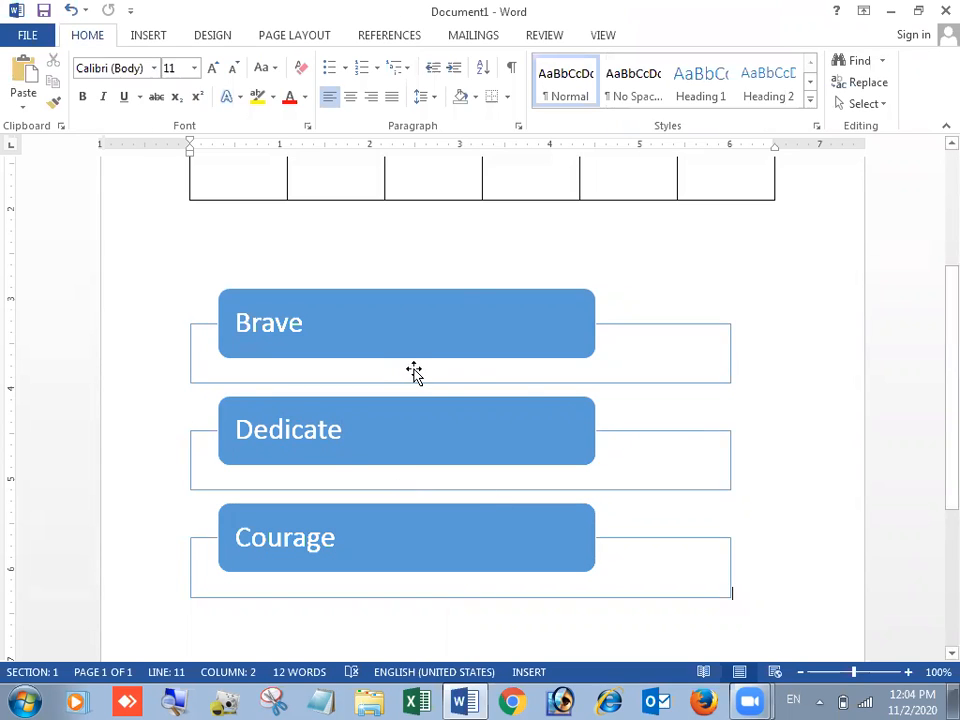
Apply the orange outlined WordArt style to the text of the Brave box and set its text outline to red.
left_click(460, 294)
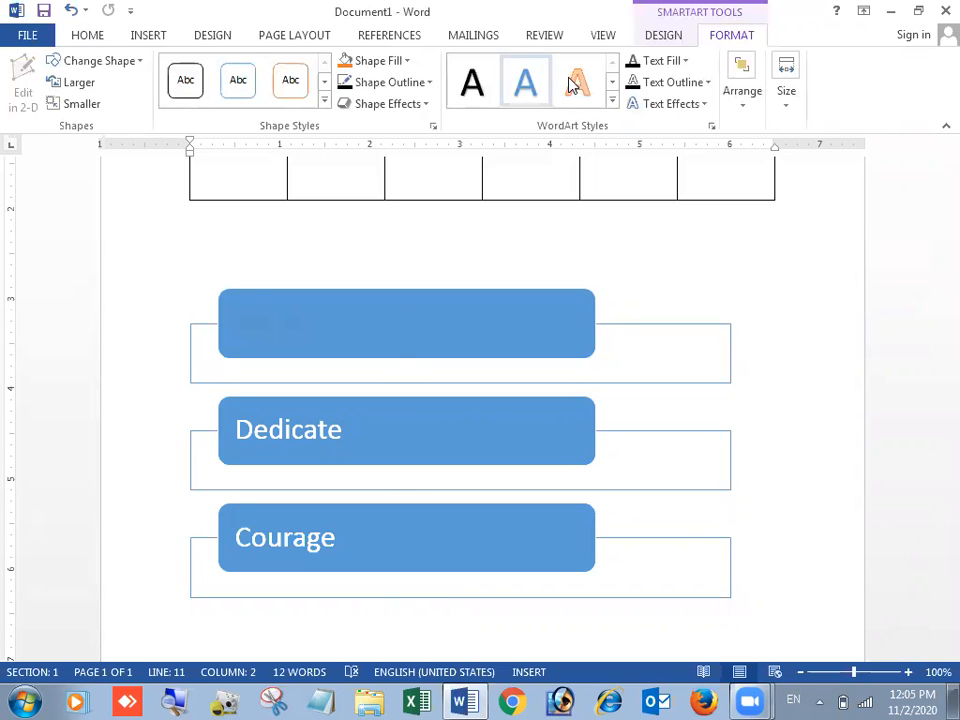
left_click(576, 84)
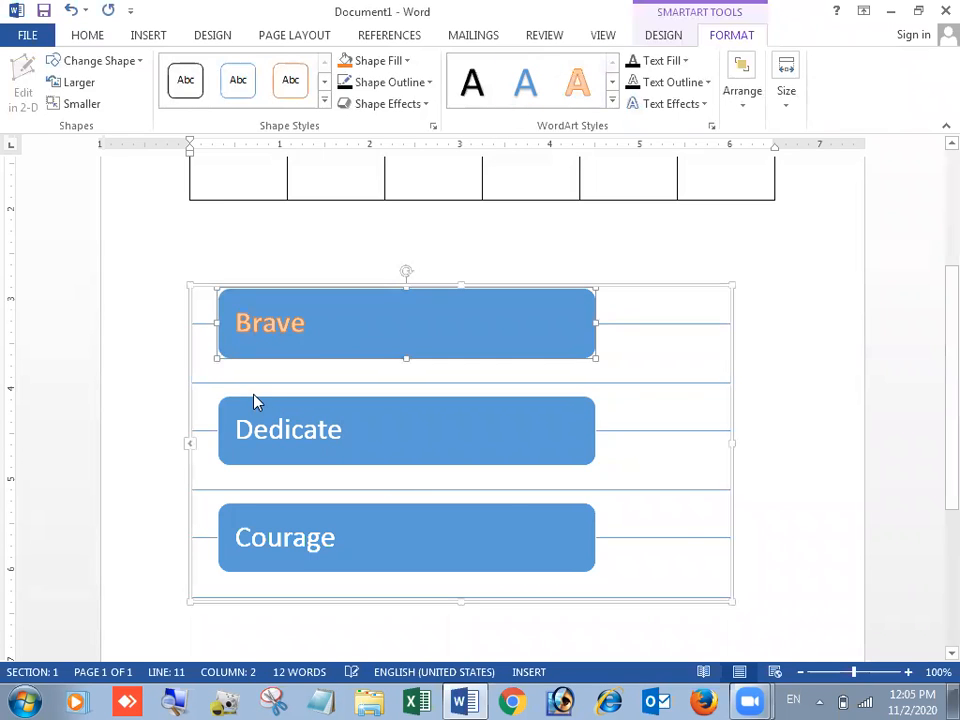
left_click(671, 82)
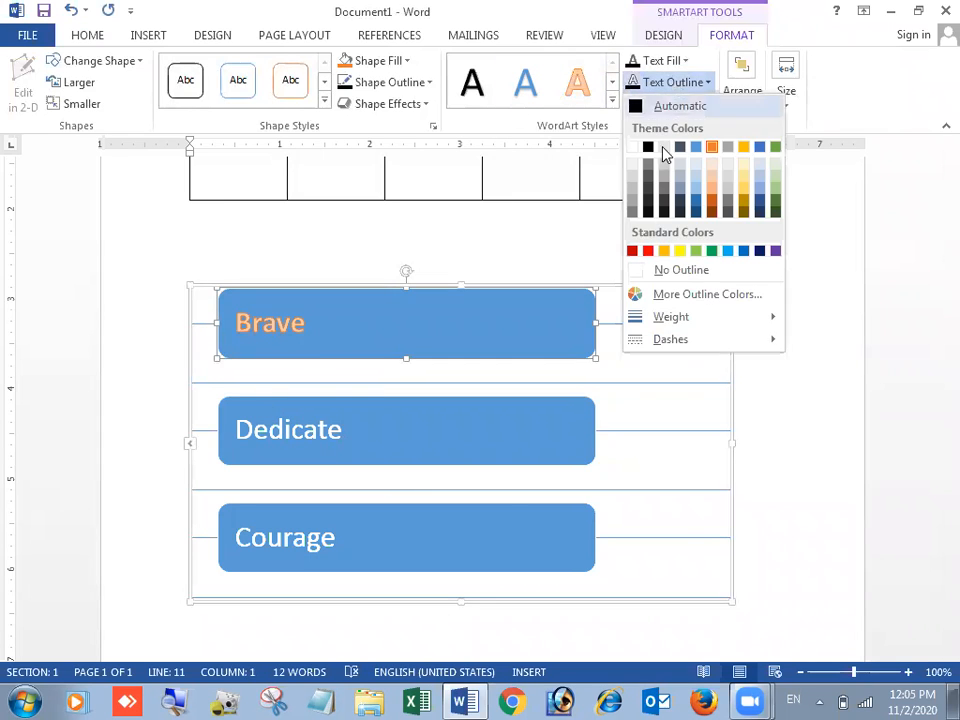
left_click(647, 251)
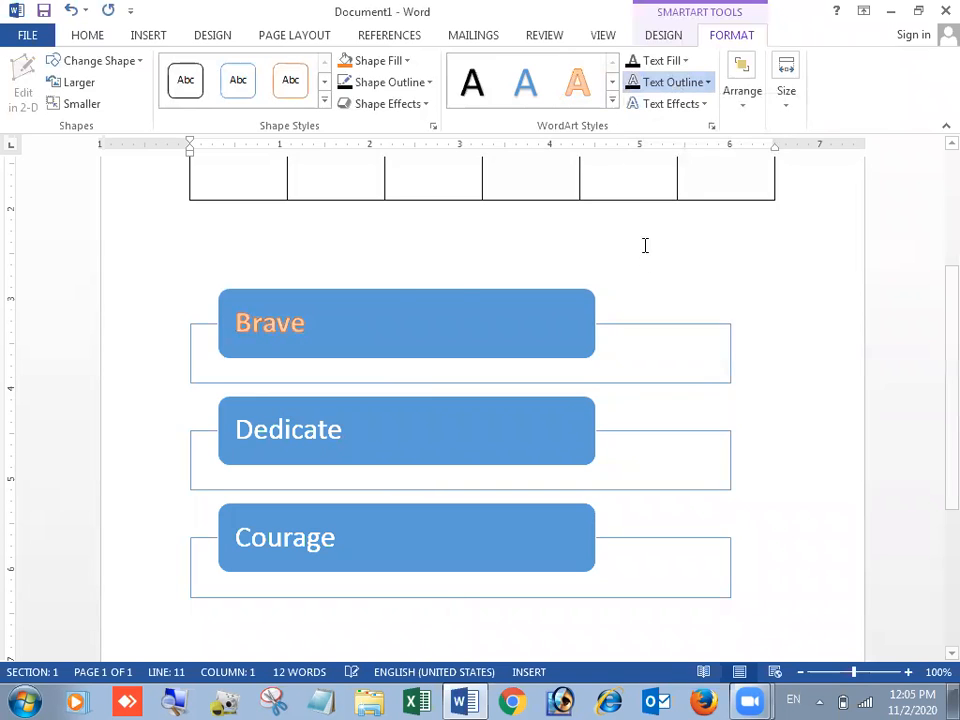
Recolor the SmartArt graphic with the Colorful scheme that uses orange, gray and yellow.
double_click(528, 290)
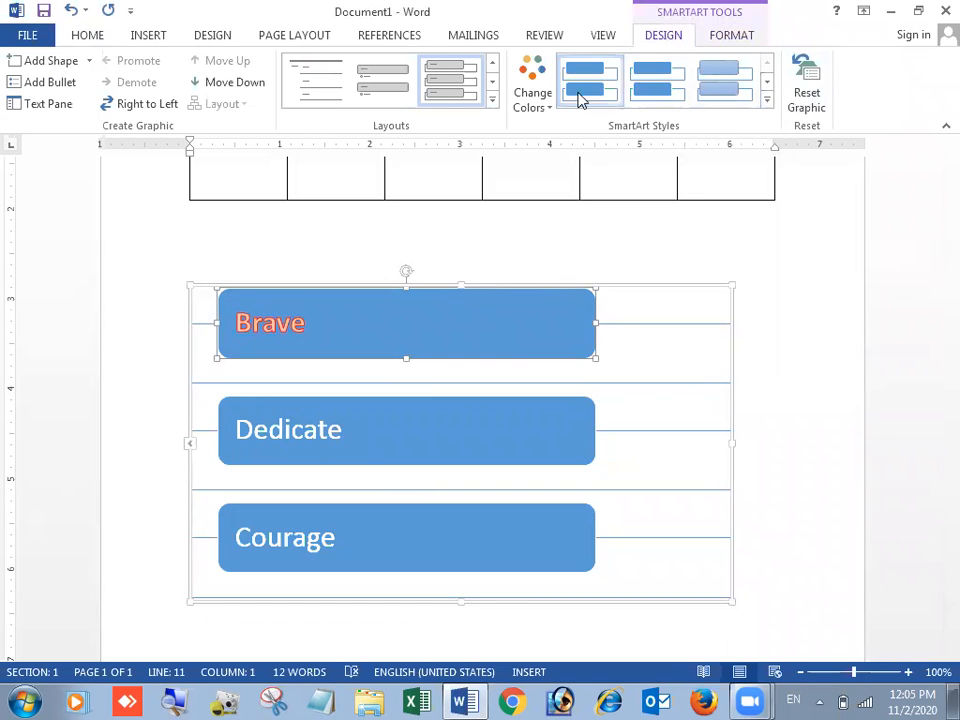
left_click(536, 92)
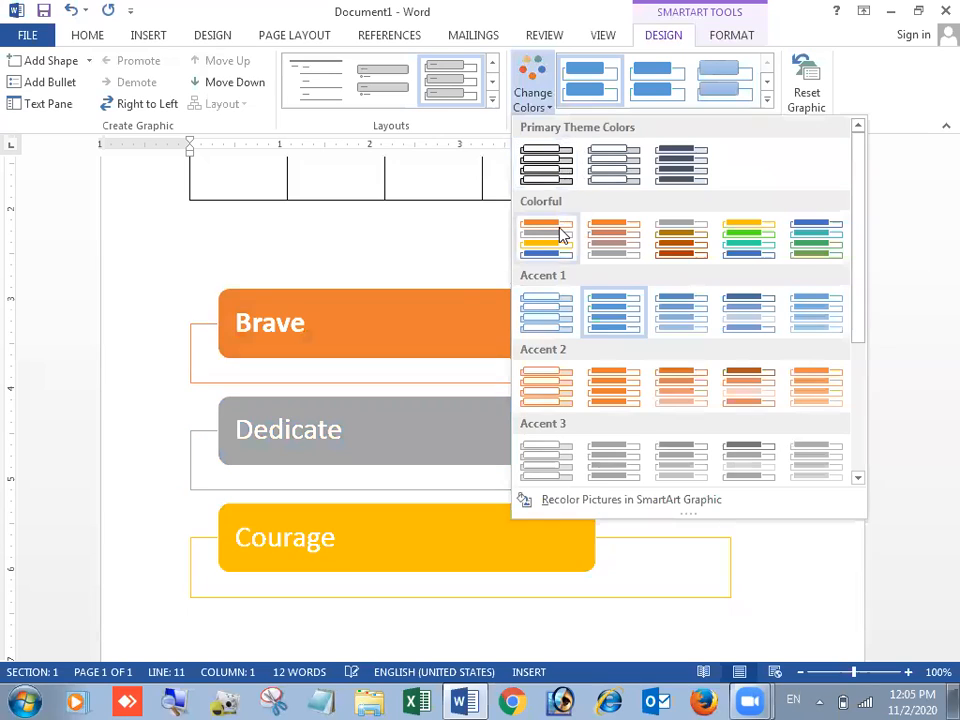
left_click(562, 235)
left_click(840, 437)
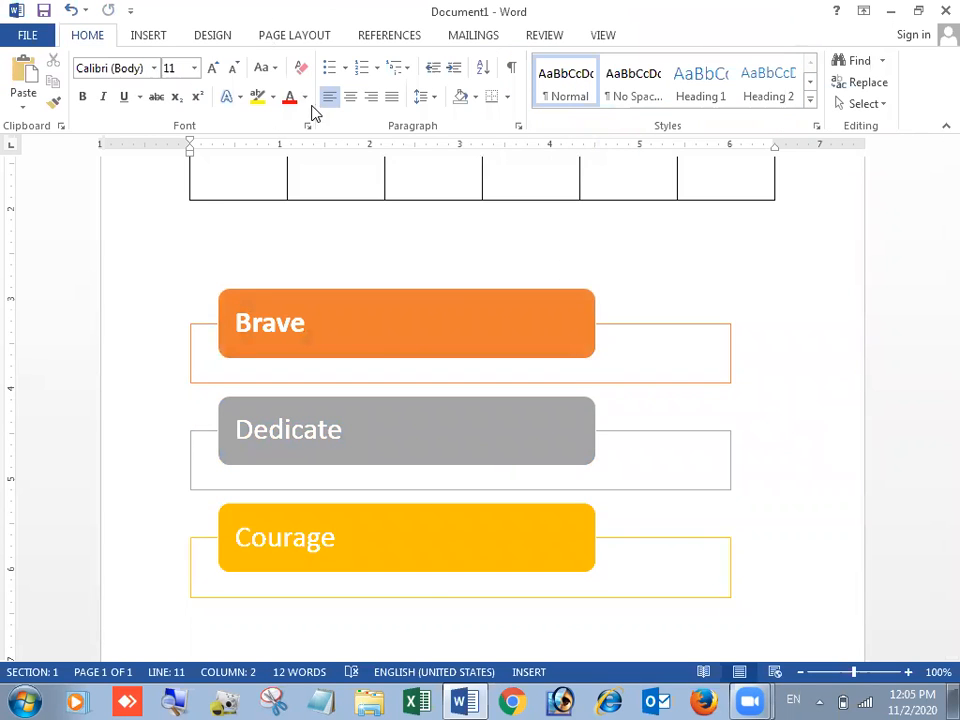
Change the SmartArt graphic's colors to the Colorful scheme that makes the boxes gold, green and blue.
left_click(458, 345)
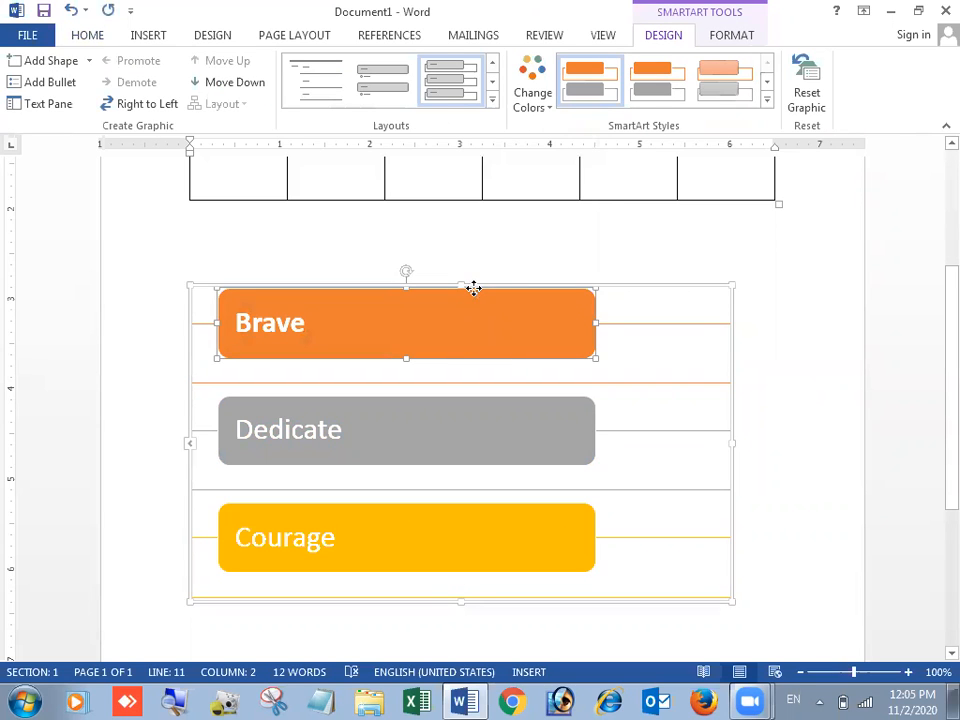
left_click(532, 92)
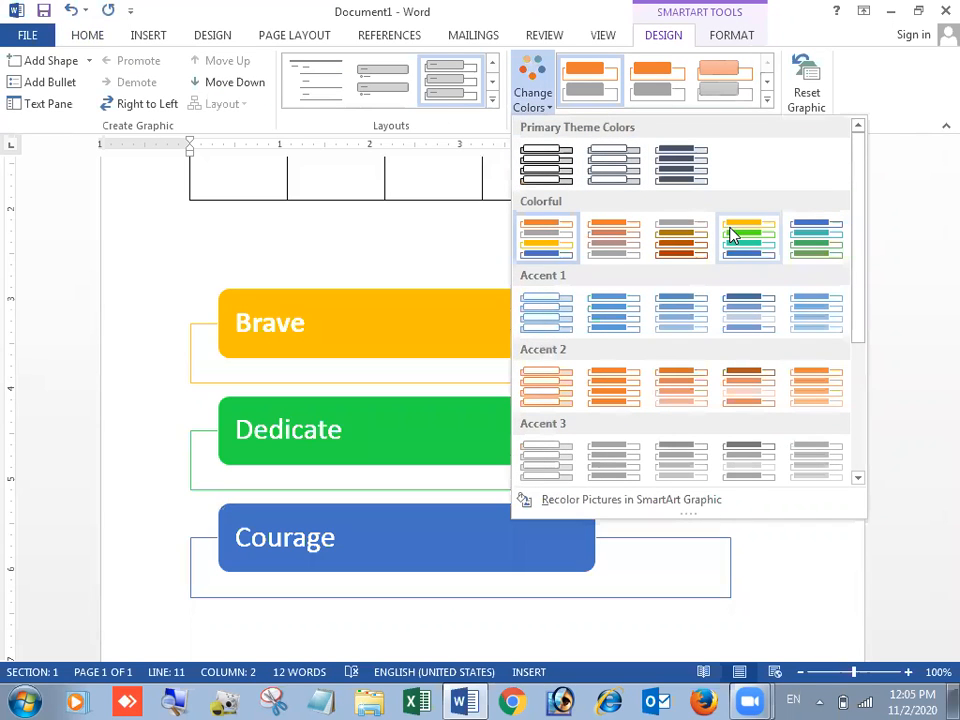
left_click(733, 236)
left_click(770, 350)
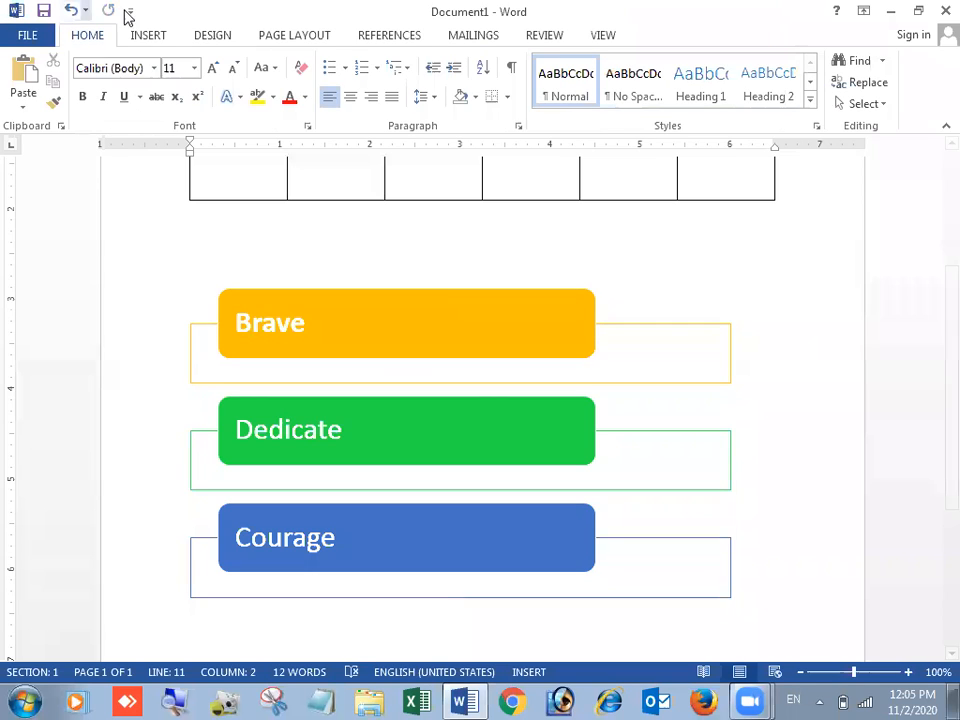
Add three new paragraphs below the SmartArt graphic.
left_click(150, 38)
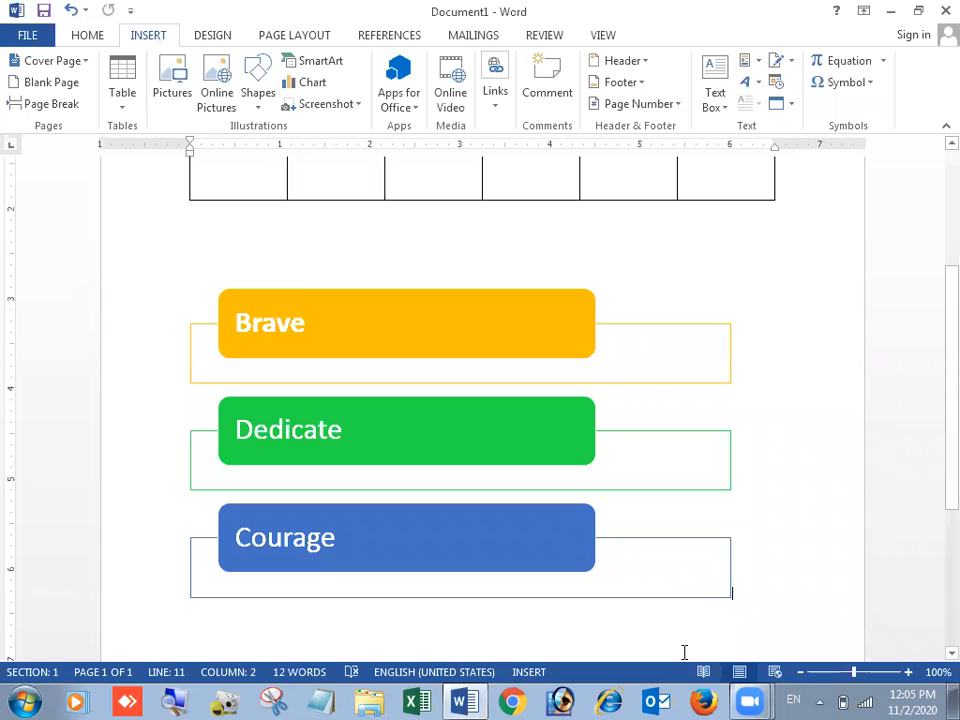
scroll(684, 652, "down", 5)
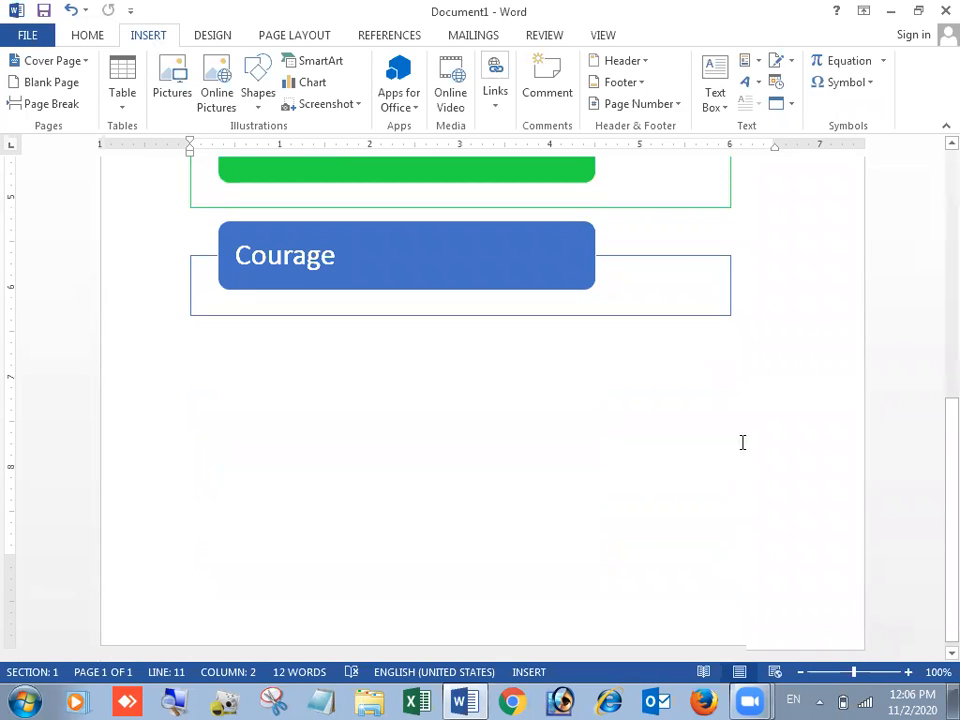
key("Return")
key("Return")
key("Return")
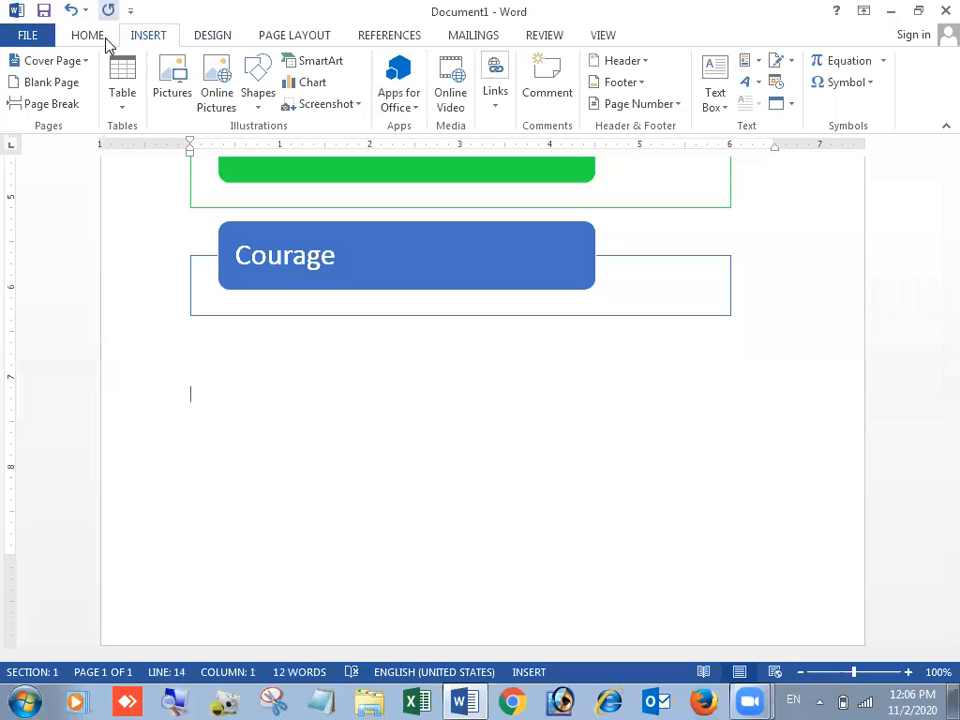
Increase the font size to 28 for the new text below the SmartArt graphic.
left_click(104, 40)
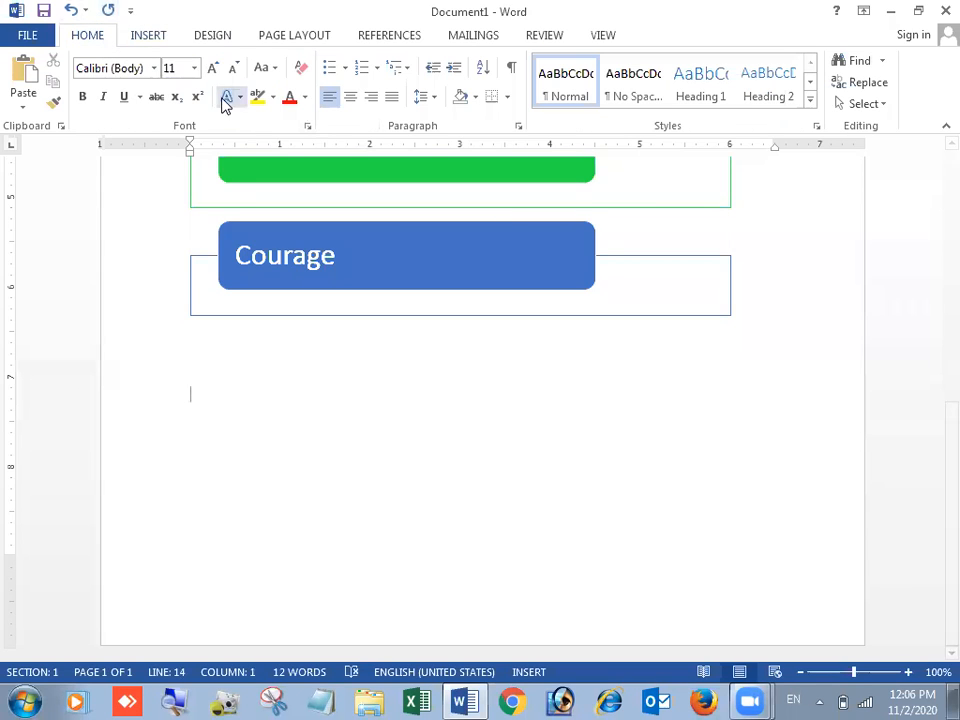
left_click(213, 68)
left_click(213, 68)
left_click(213, 68)
left_click(213, 68)
left_click(213, 68)
left_click(213, 68)
left_click(213, 68)
left_click(213, 68)
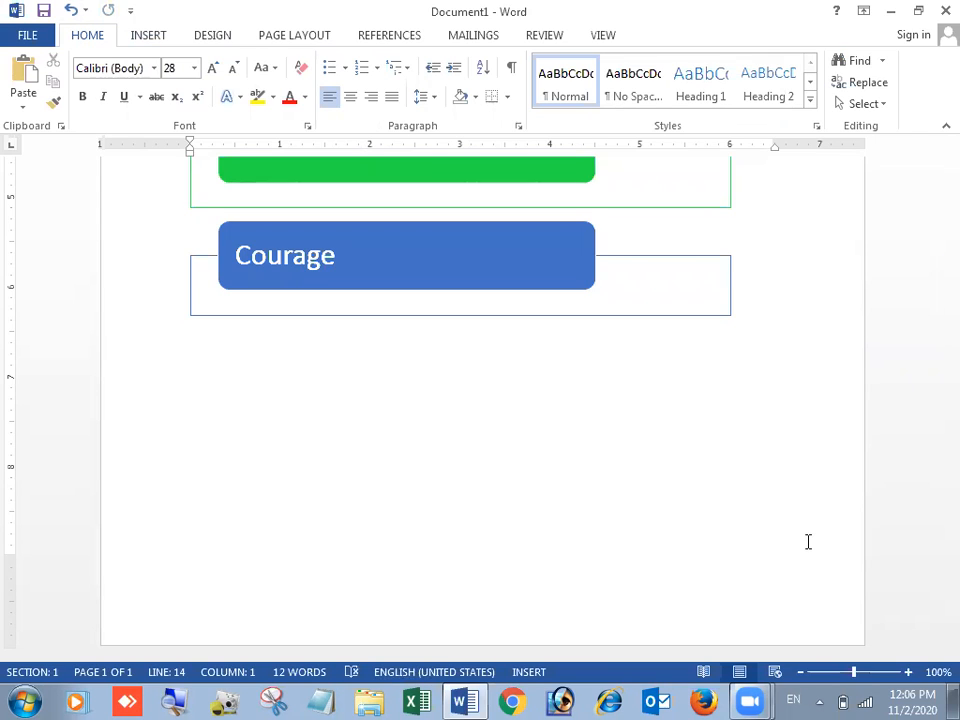
Write the words Monitor, Keyboard, Mouse, Printer, Scanner and Speaker below the SmartArt graphic, each on its own line.
type("Mo")
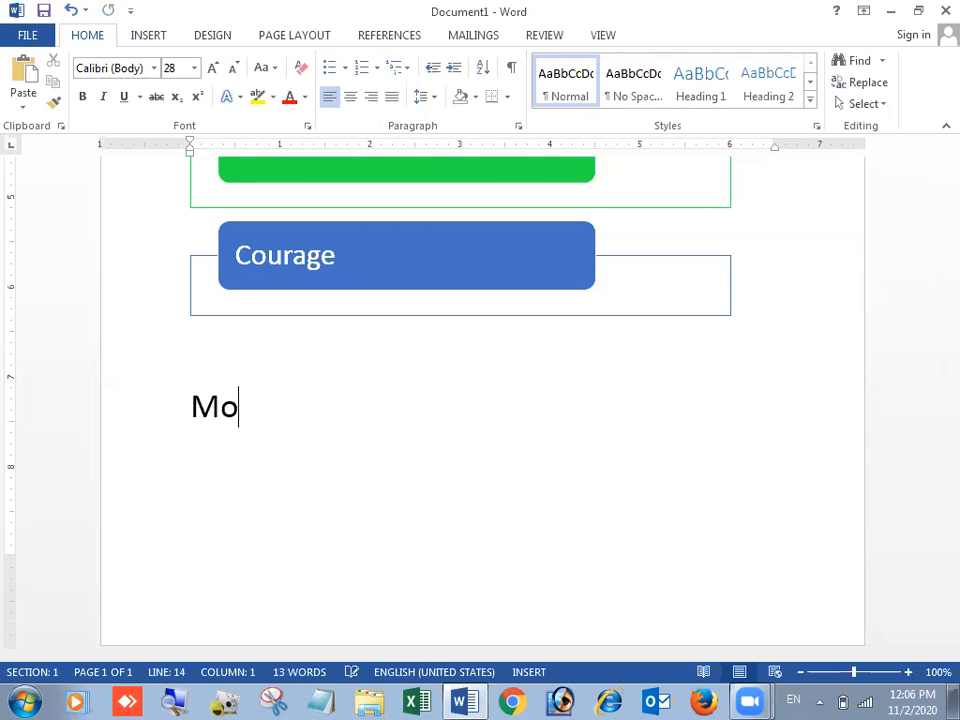
type("nitor")
key("Return")
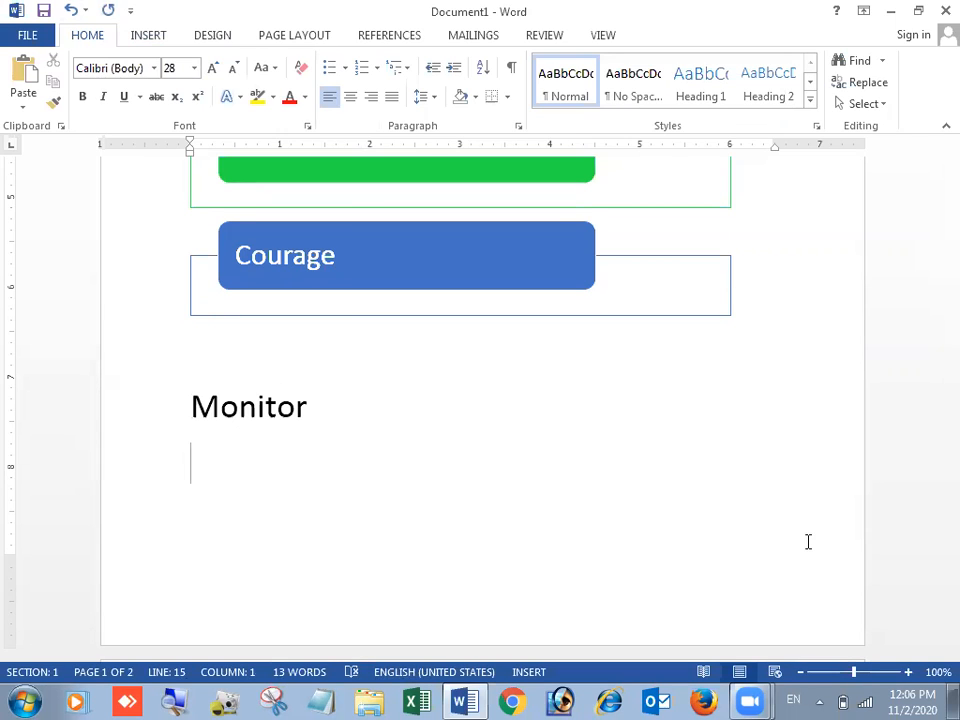
type("Keyboard")
key("Return")
type("Mouse")
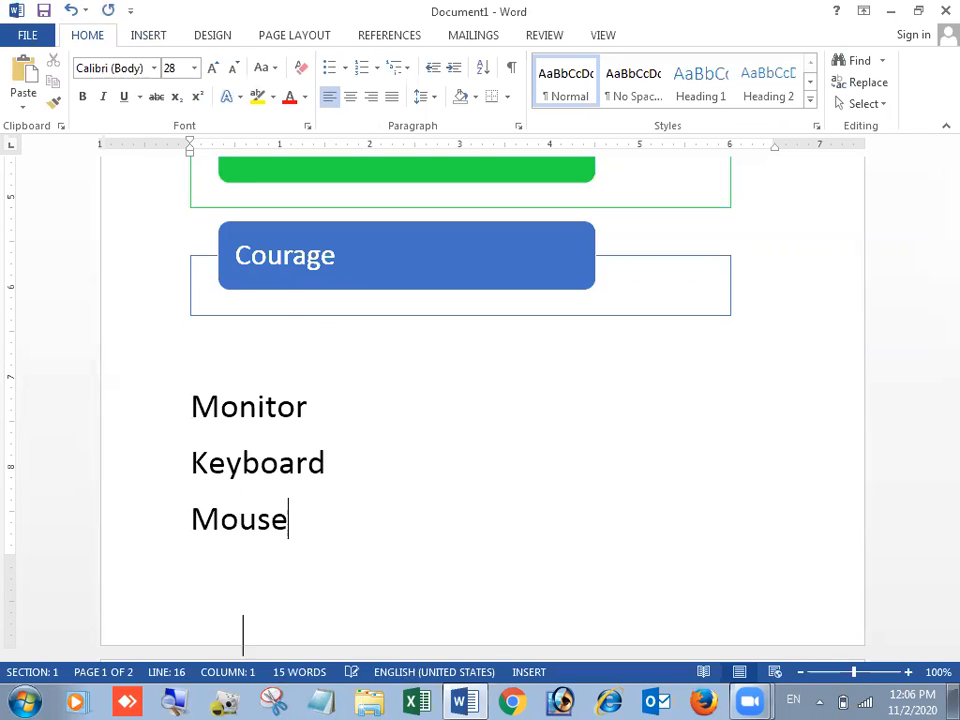
key("Return")
type("Printer")
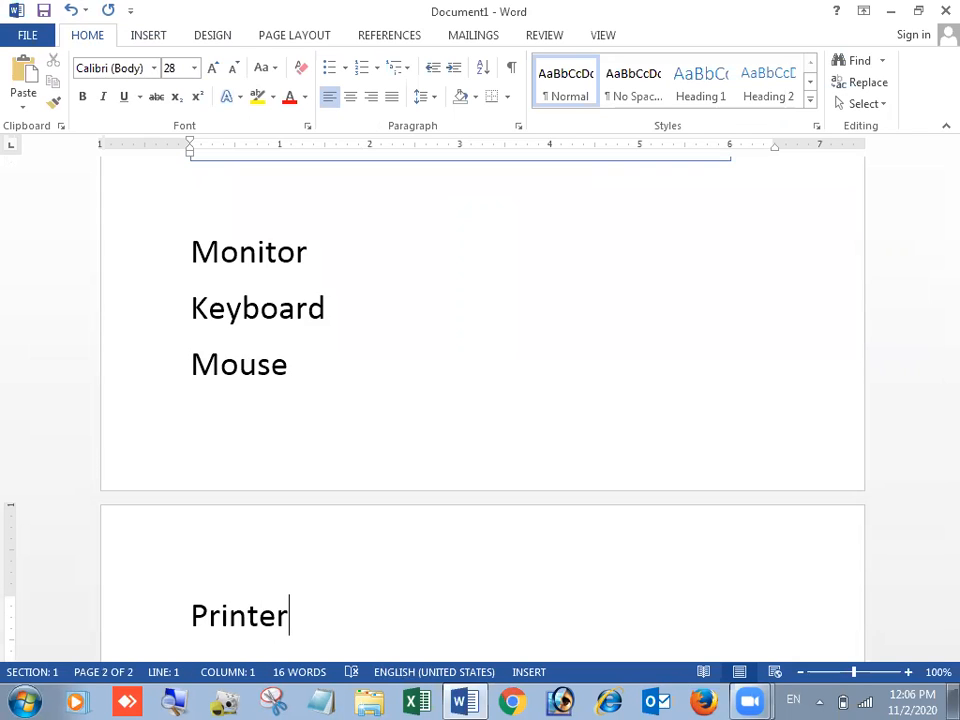
key("Return")
type("Scanner")
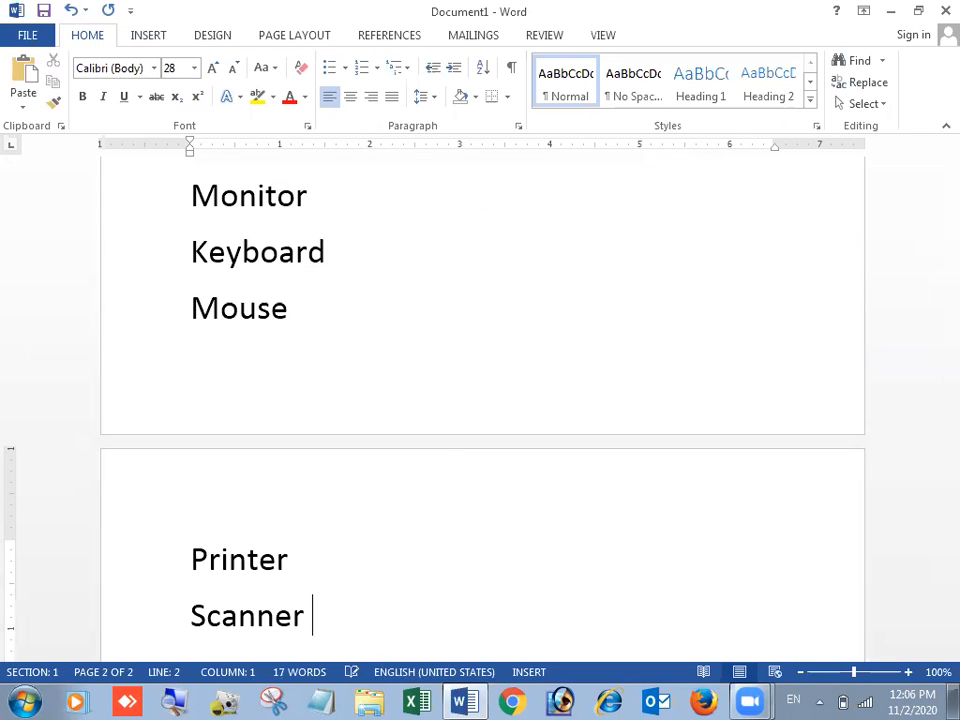
key("Return")
type("Speaker")
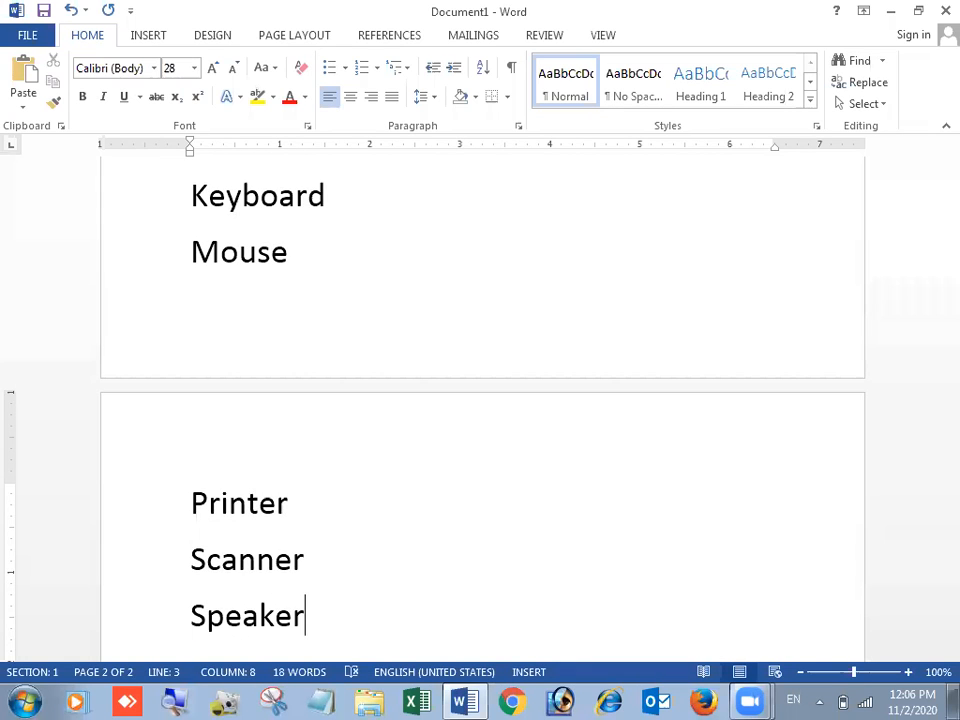
Insert a page break before the word Monitor so the whole word list starts on a new page.
scroll(229, 360, "up", 3)
left_click(193, 318)
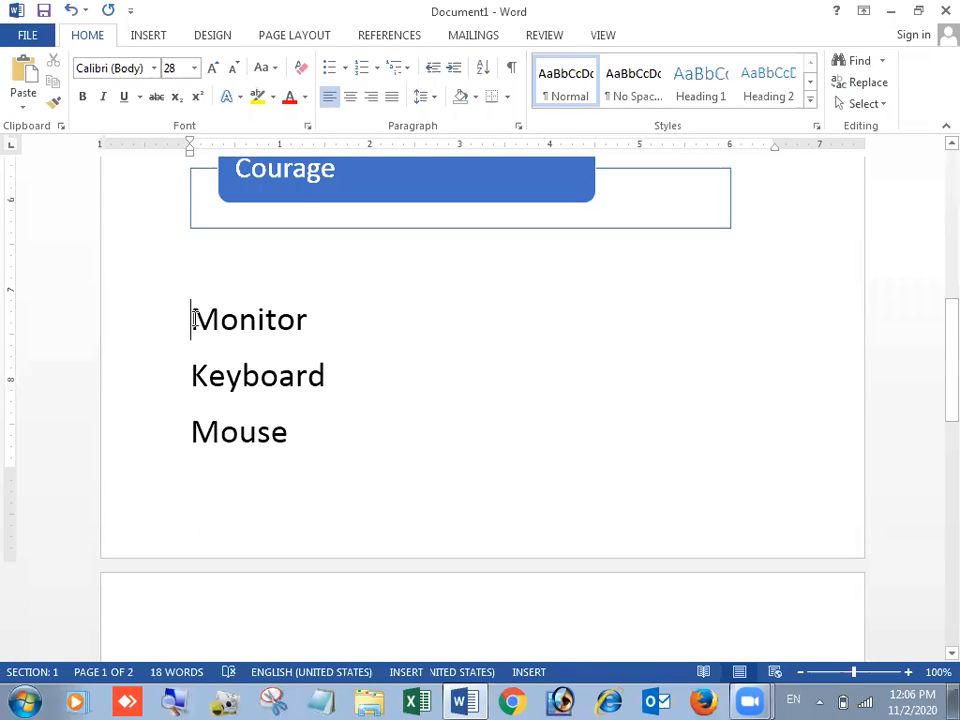
key("ctrl+Return")
scroll(422, 527, "down", 8)
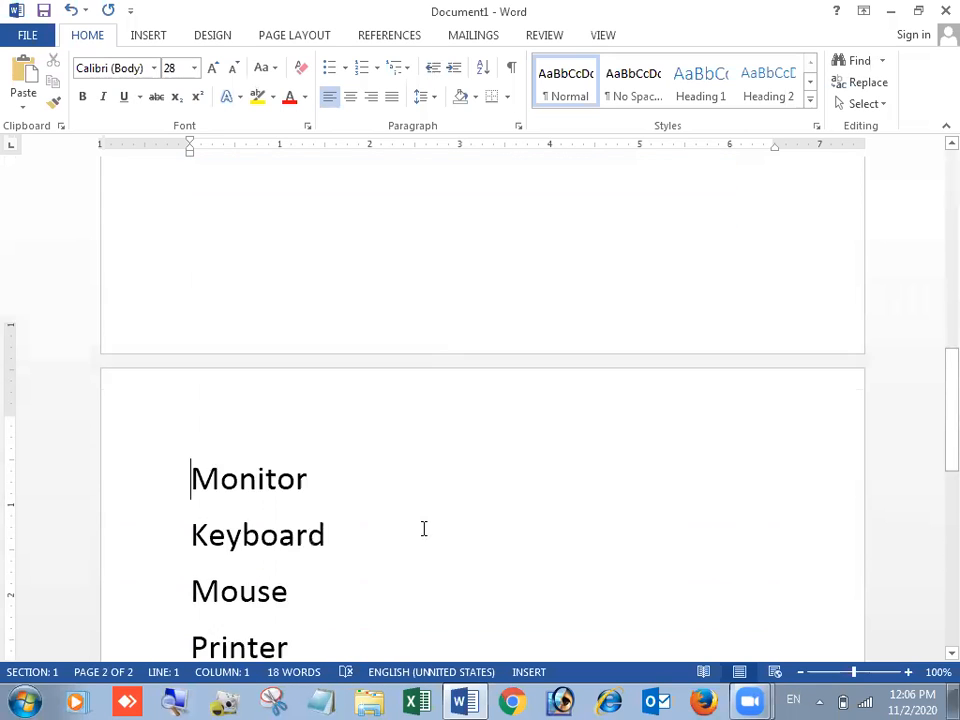
scroll(423, 517, "up", 1)
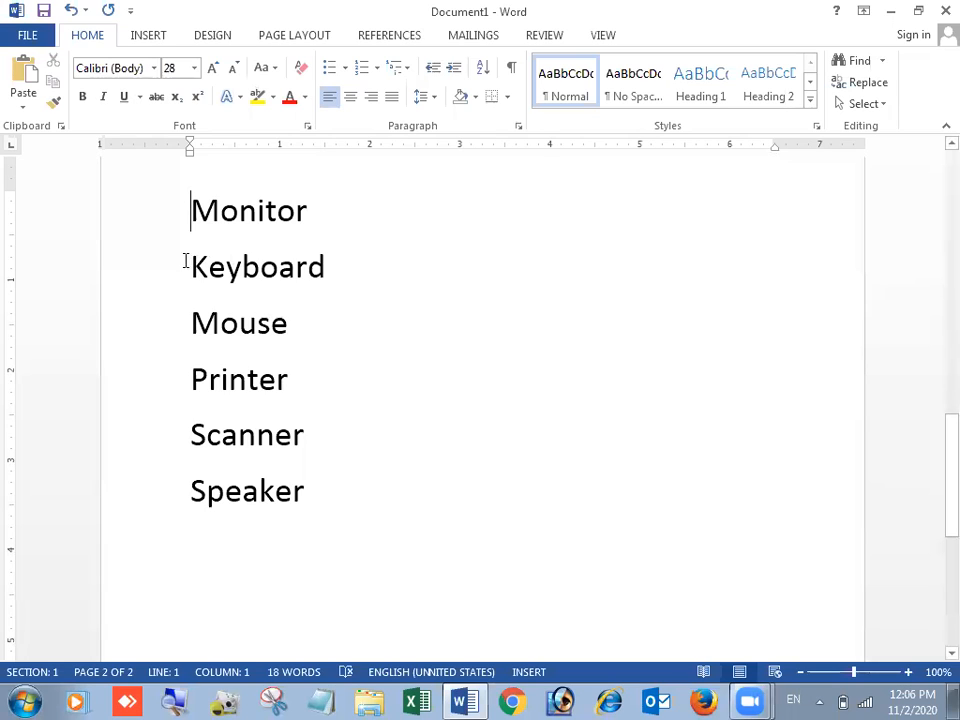
Number the six lines from Monitor to Speaker with the 1. 2. 3. format.
left_click_drag(195, 210, 306, 484)
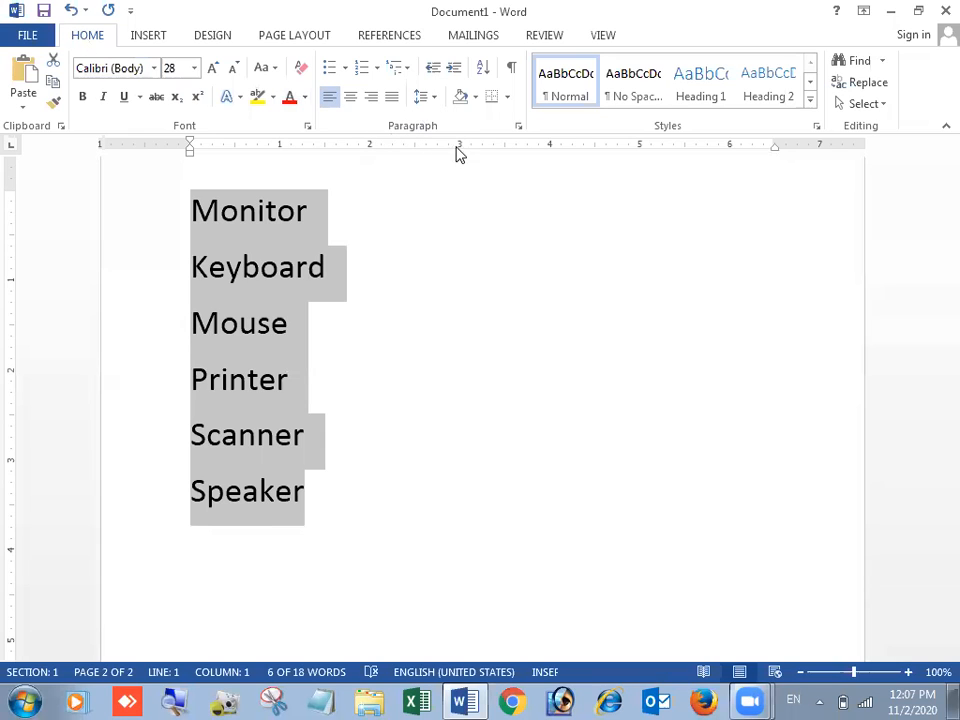
left_click(376, 70)
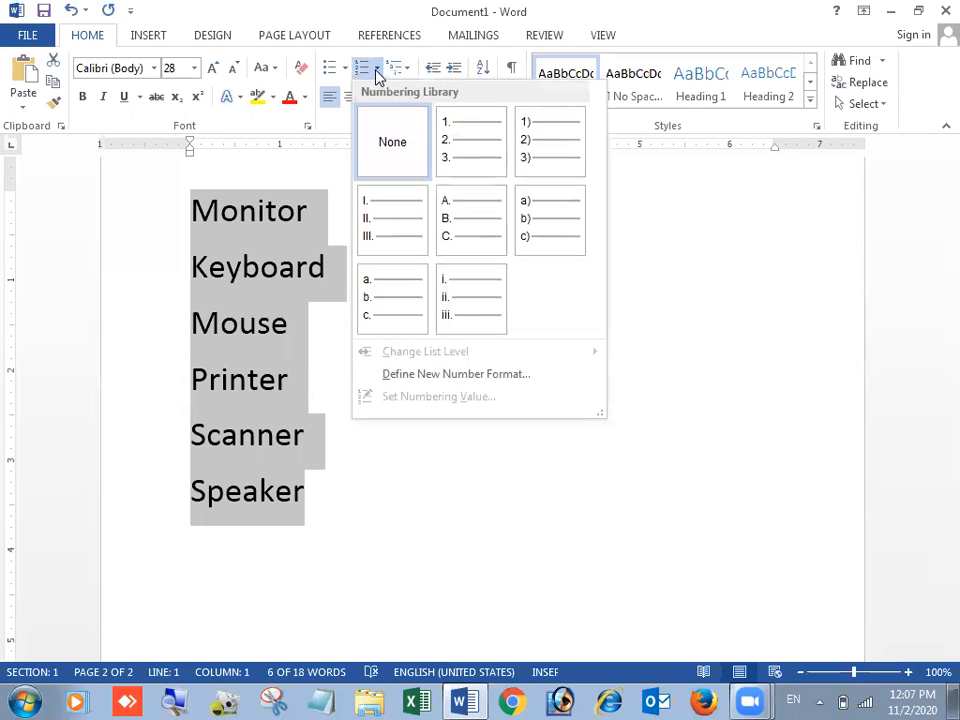
left_click(463, 139)
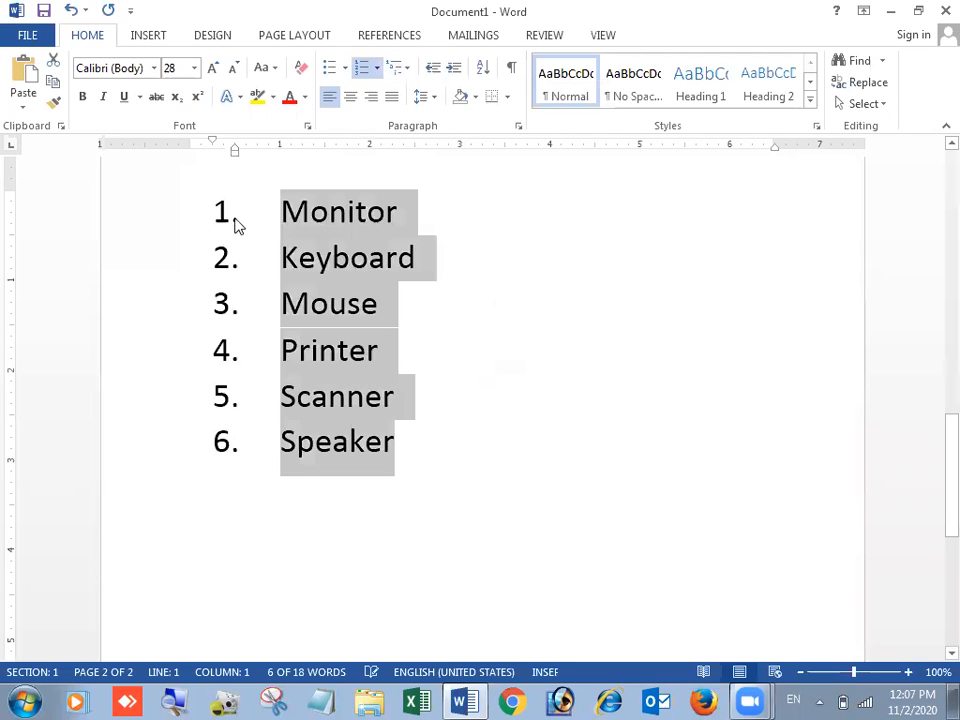
Change the list's numbering to the 1) 2) 3) format and then to uppercase Roman numerals.
left_click(378, 70)
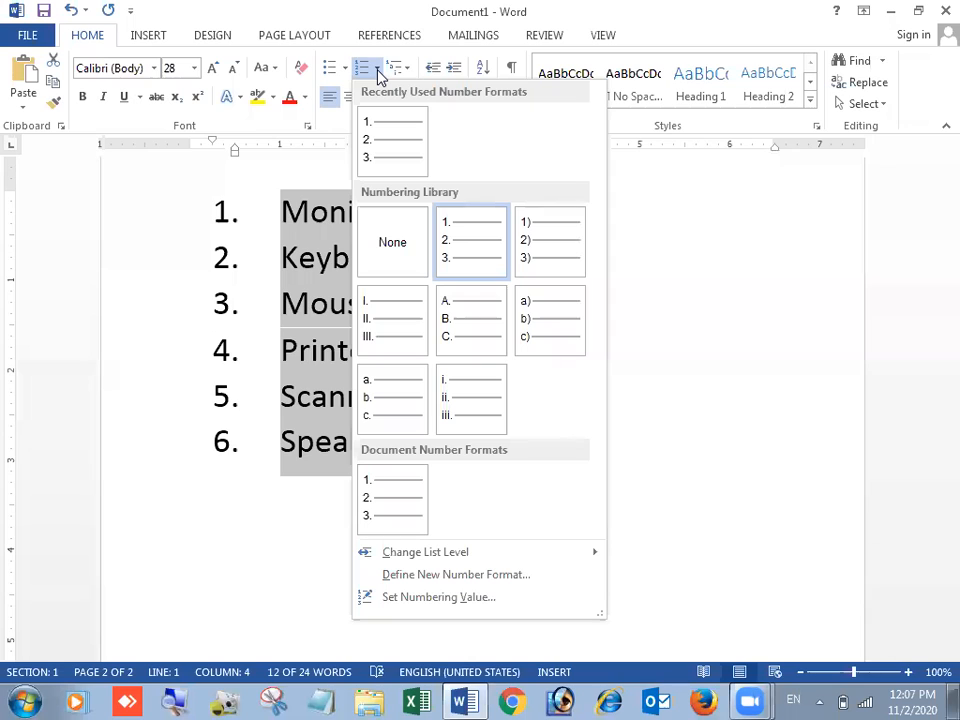
left_click(543, 261)
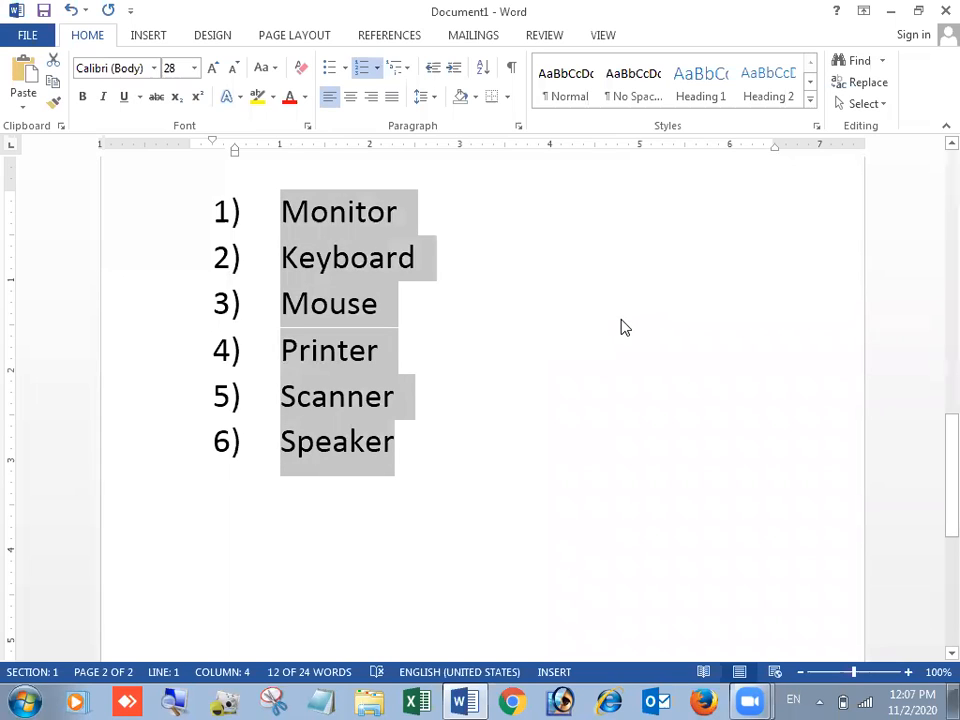
left_click(379, 76)
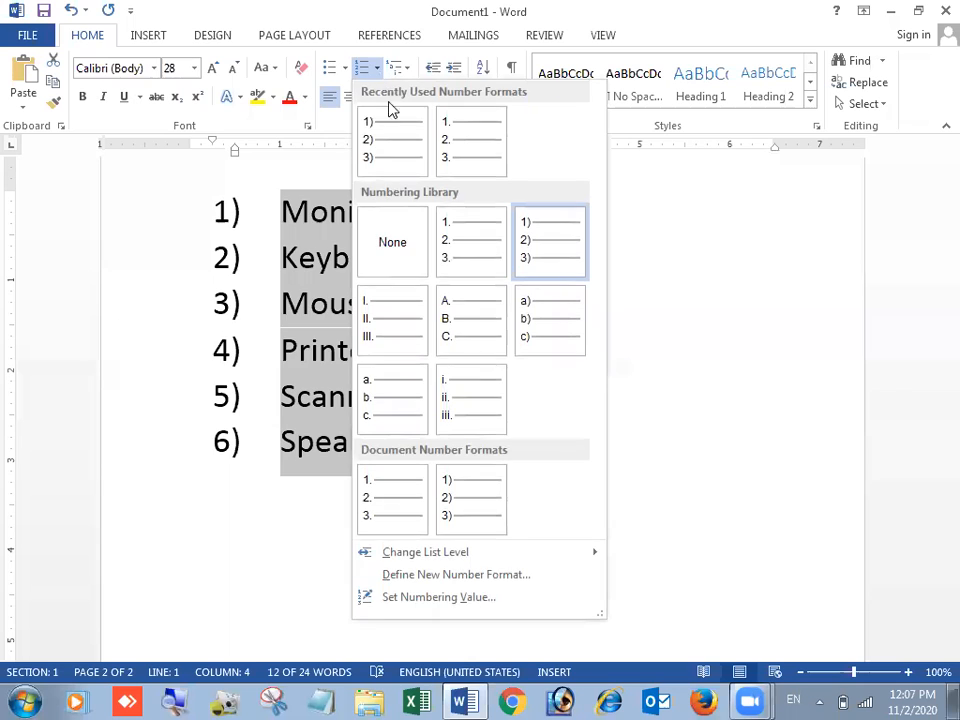
left_click(367, 325)
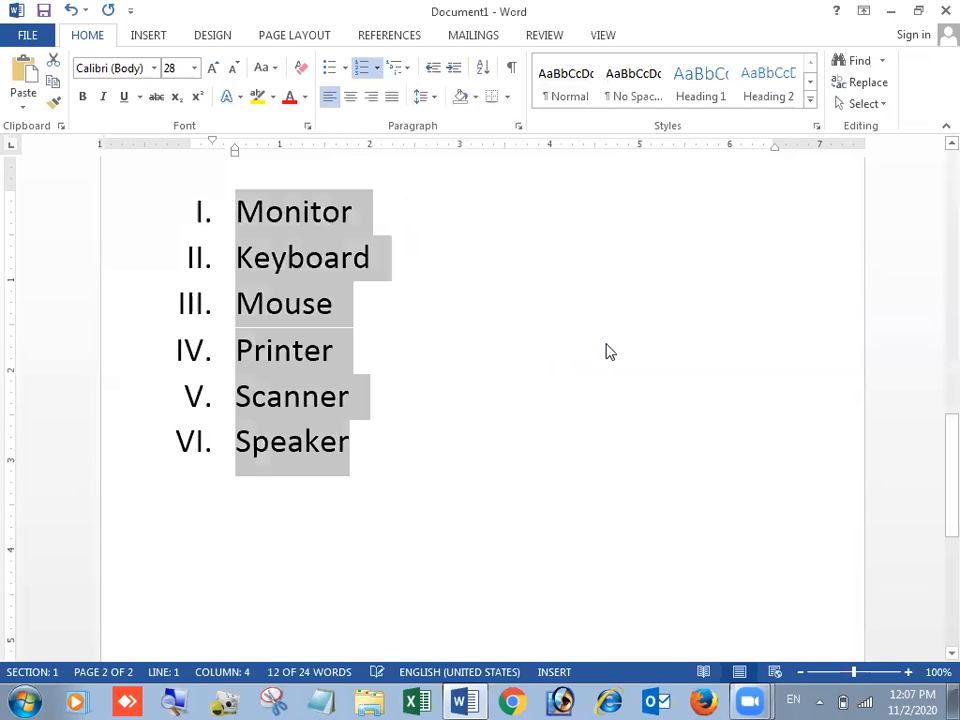
Switch the list's numbering from Roman numerals back to the 1) 2) 3) format.
left_click(390, 70)
left_click(378, 72)
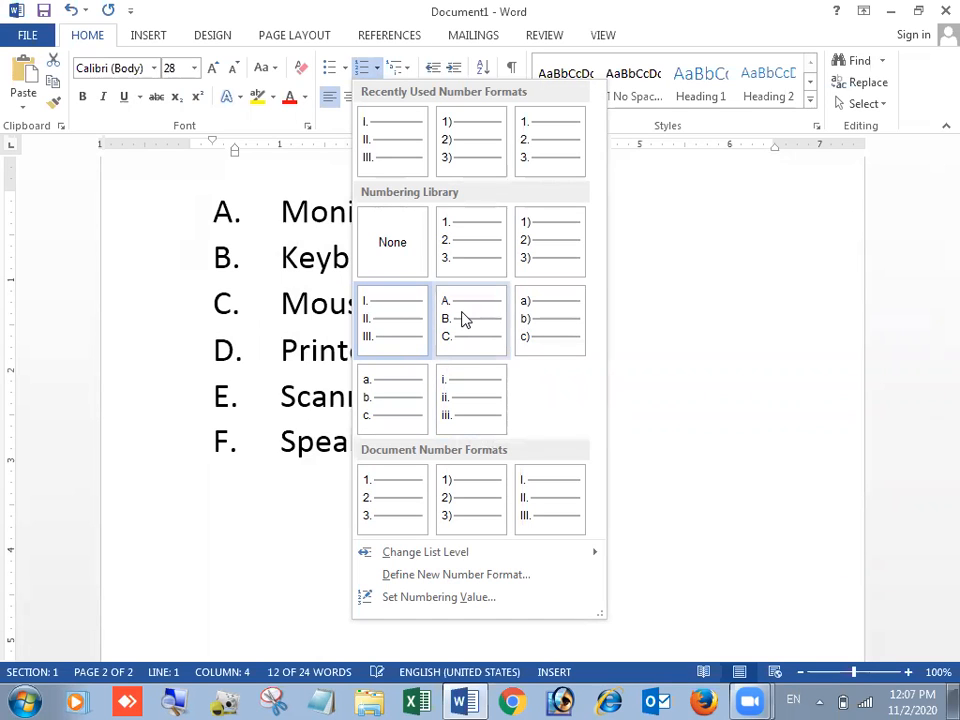
left_click(470, 154)
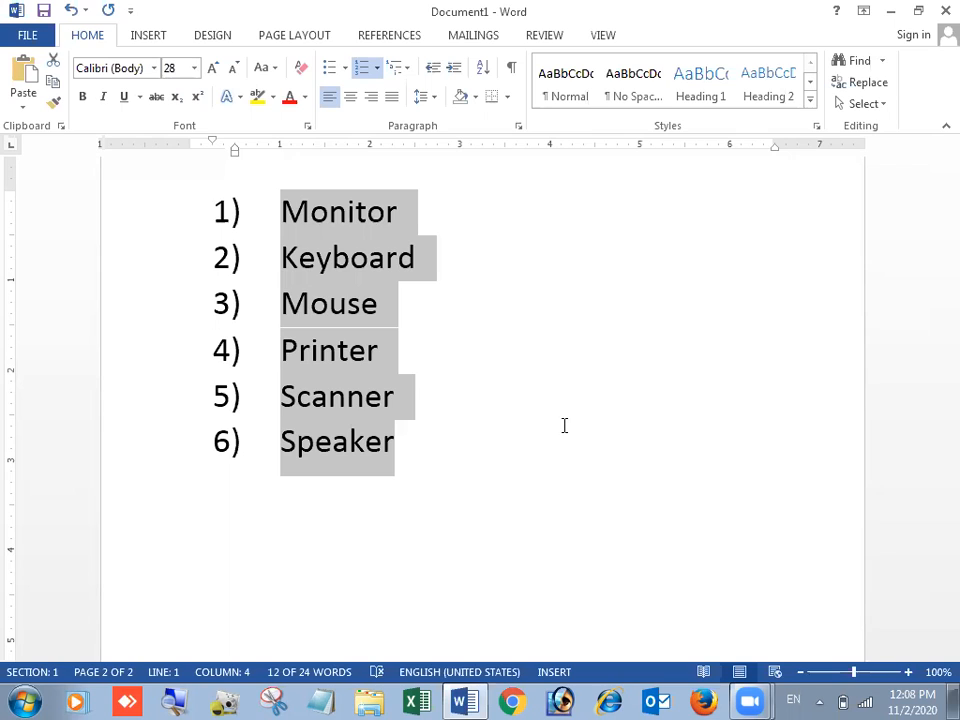
Replace the list's numbering with check mark bullets and start an unbulleted paragraph below Speaker.
left_click(345, 70)
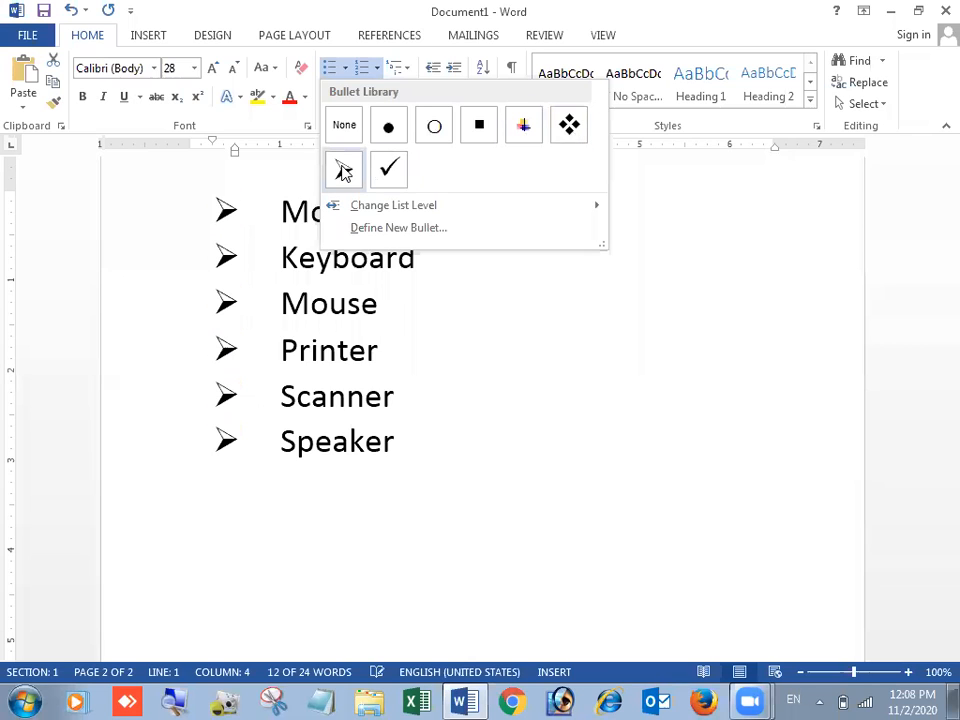
left_click(392, 172)
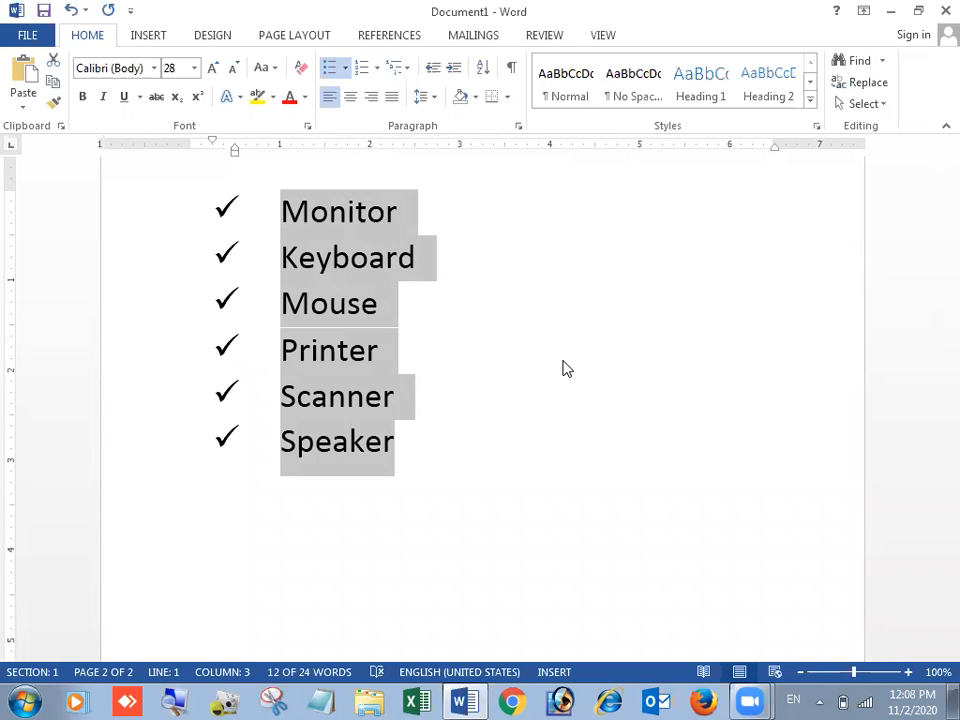
left_click(476, 420)
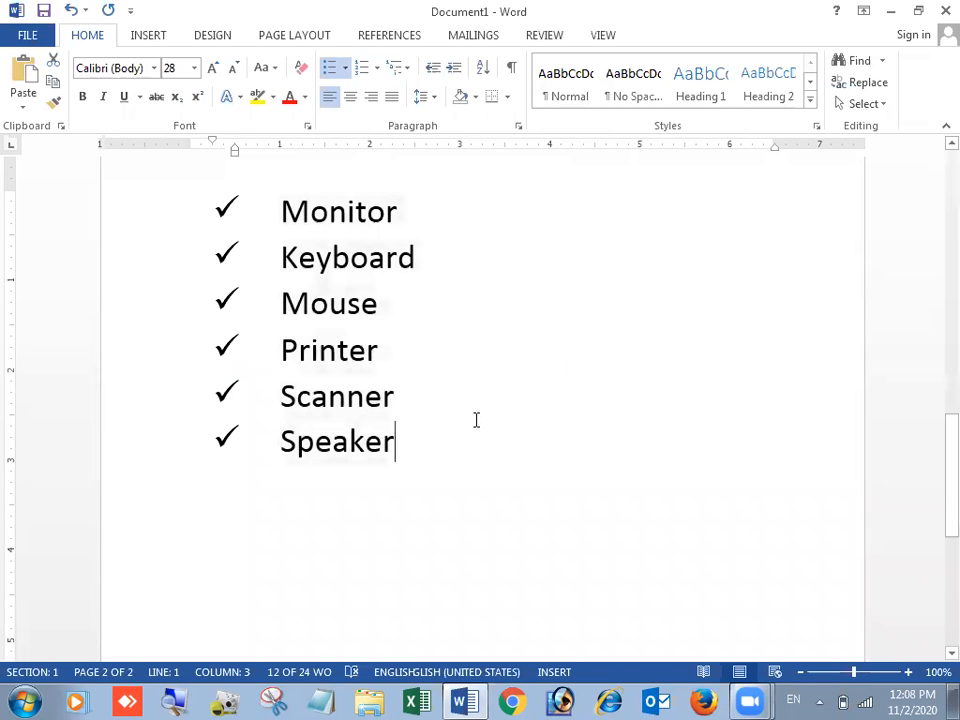
key("Return")
key("Return")
key("Return")
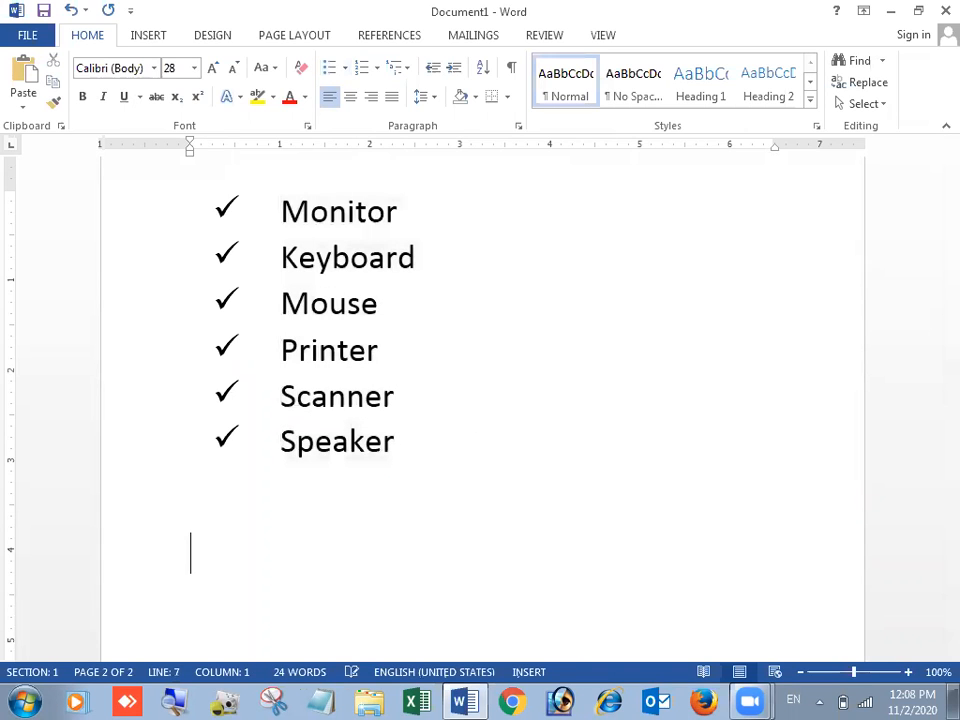
Examine the built-in equations and the options for more or new equations, without inserting one.
scroll(452, 538, "down", 5)
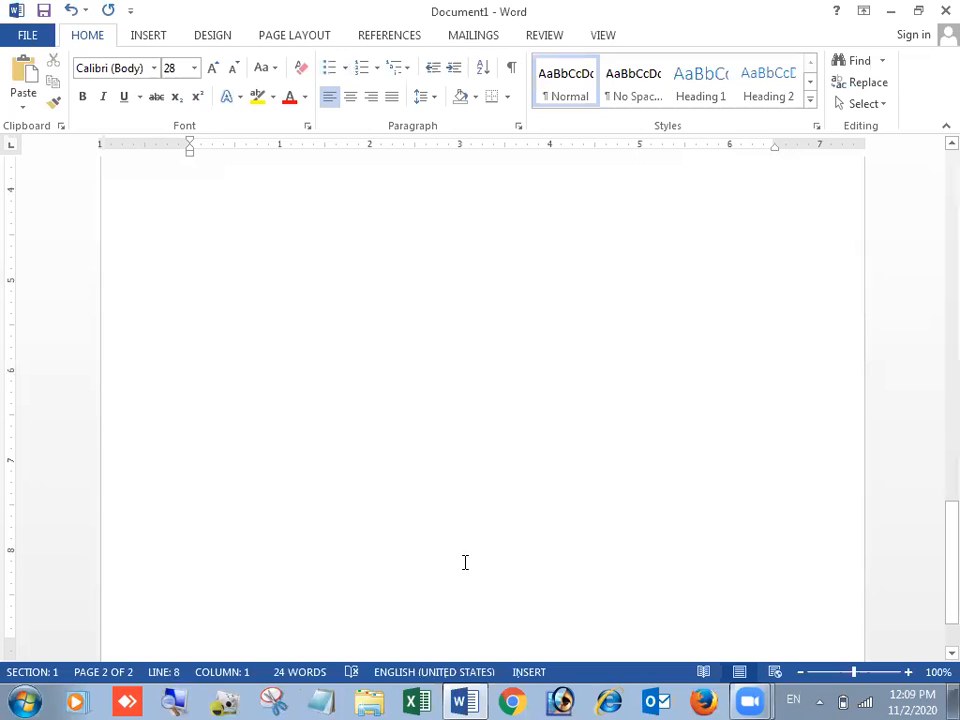
scroll(465, 562, "up", 1)
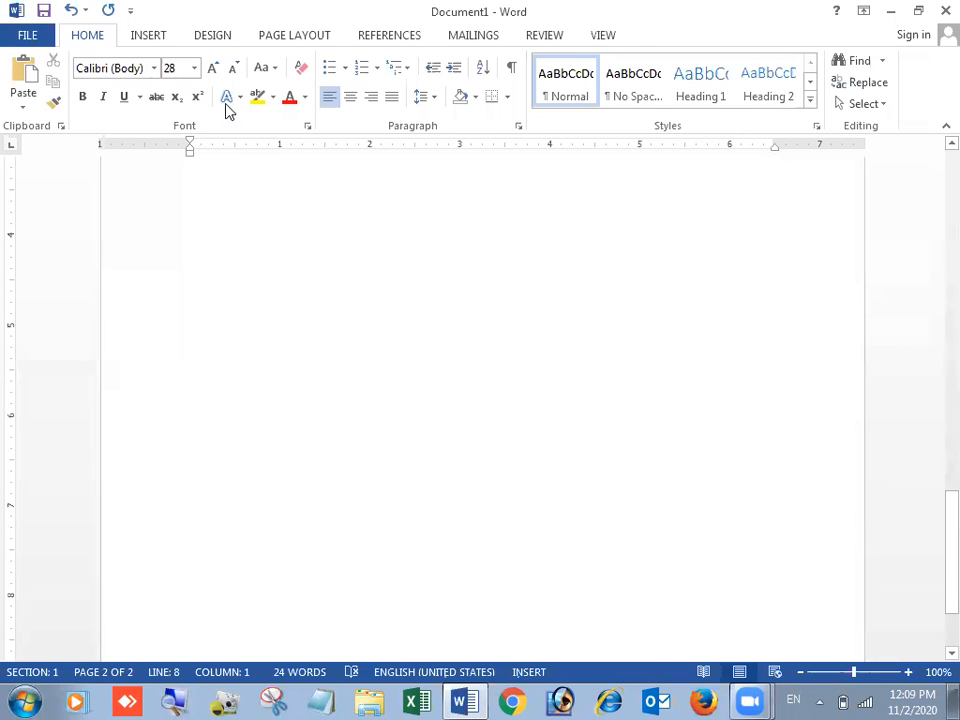
left_click(146, 38)
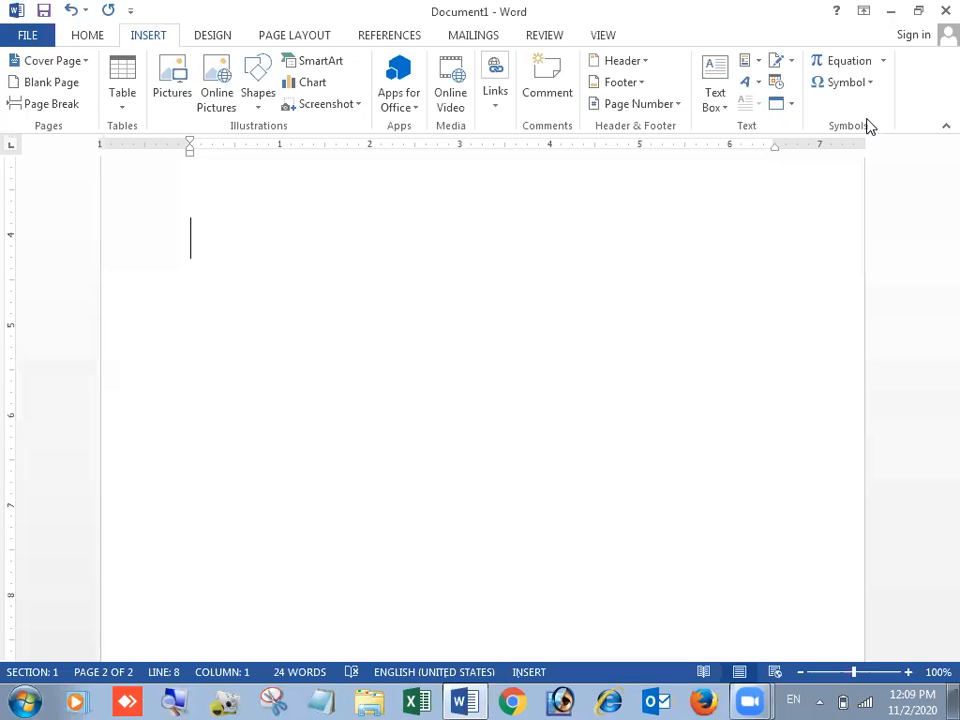
left_click(880, 61)
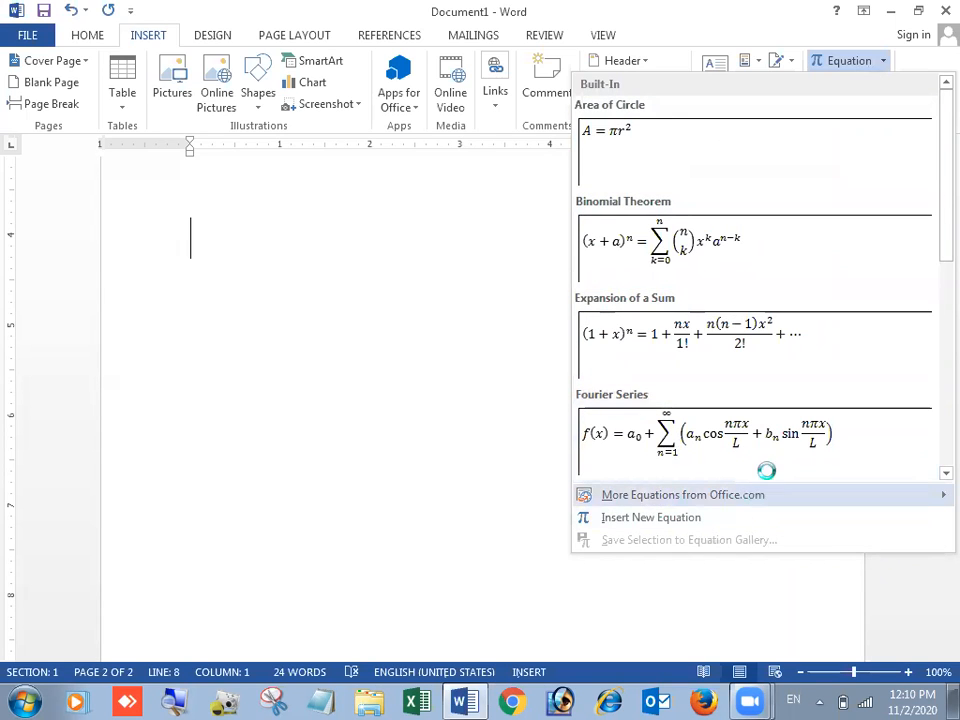
mouse_move(667, 497)
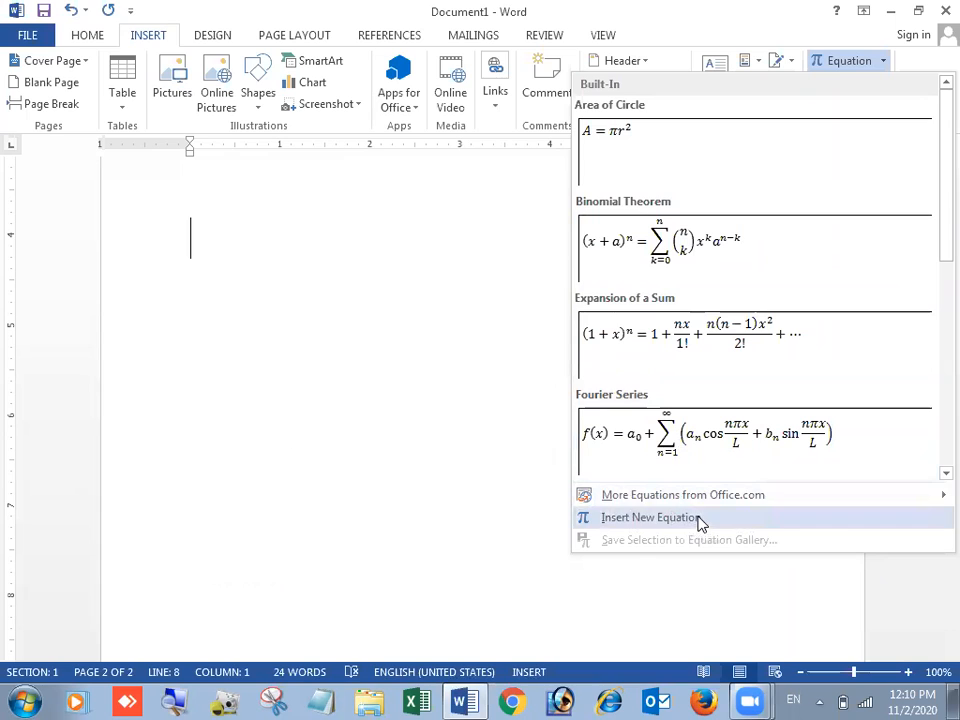
left_click(858, 60)
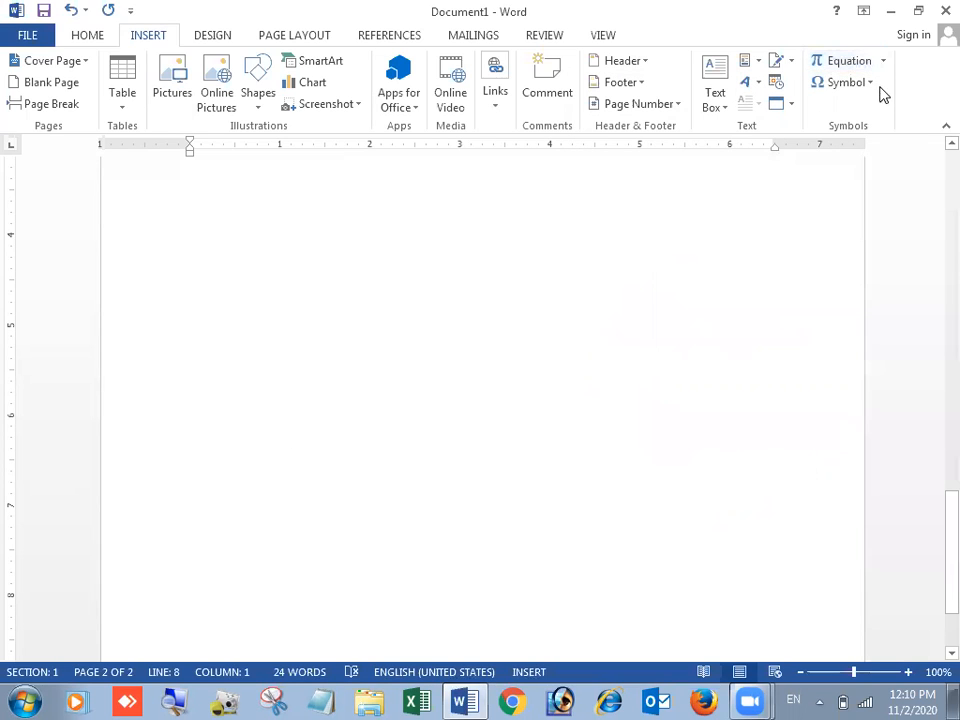
Insert the copyright symbol © in the empty paragraph below the bulleted list.
left_click(872, 84)
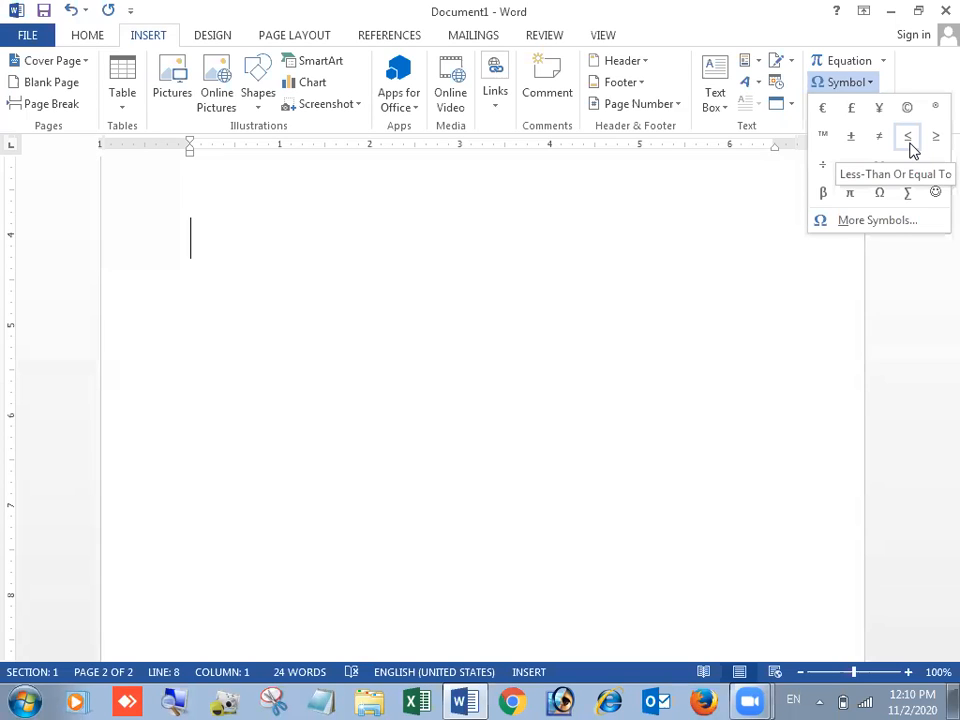
left_click(912, 110)
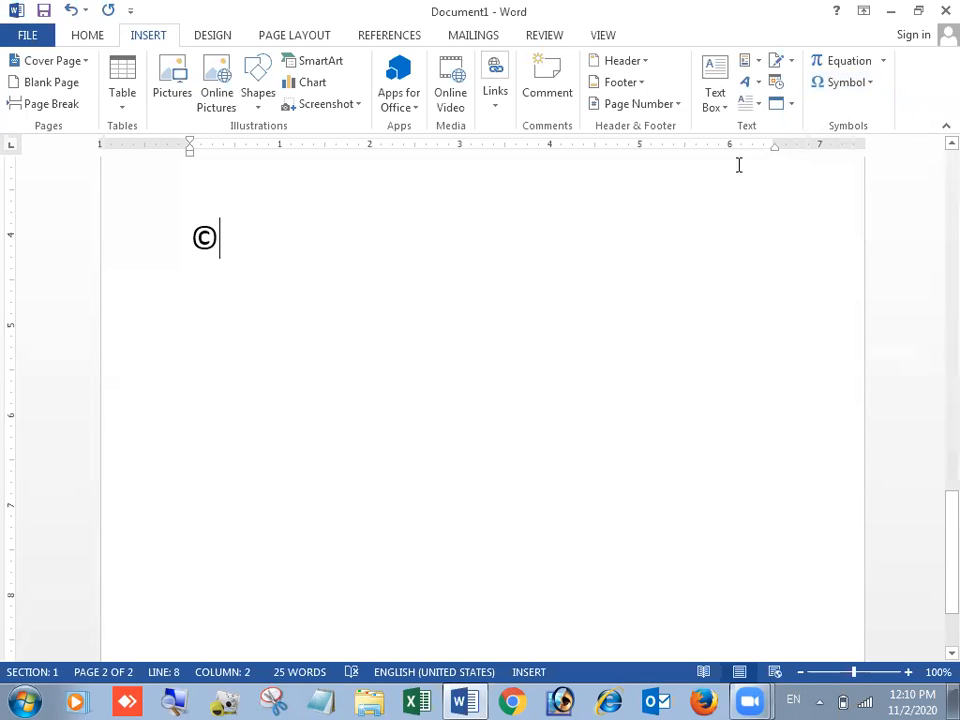
Add the symbols Ω, ☺, µ and β after the copyright sign and start a new paragraph below them.
left_click(870, 86)
left_click(881, 191)
left_click(858, 86)
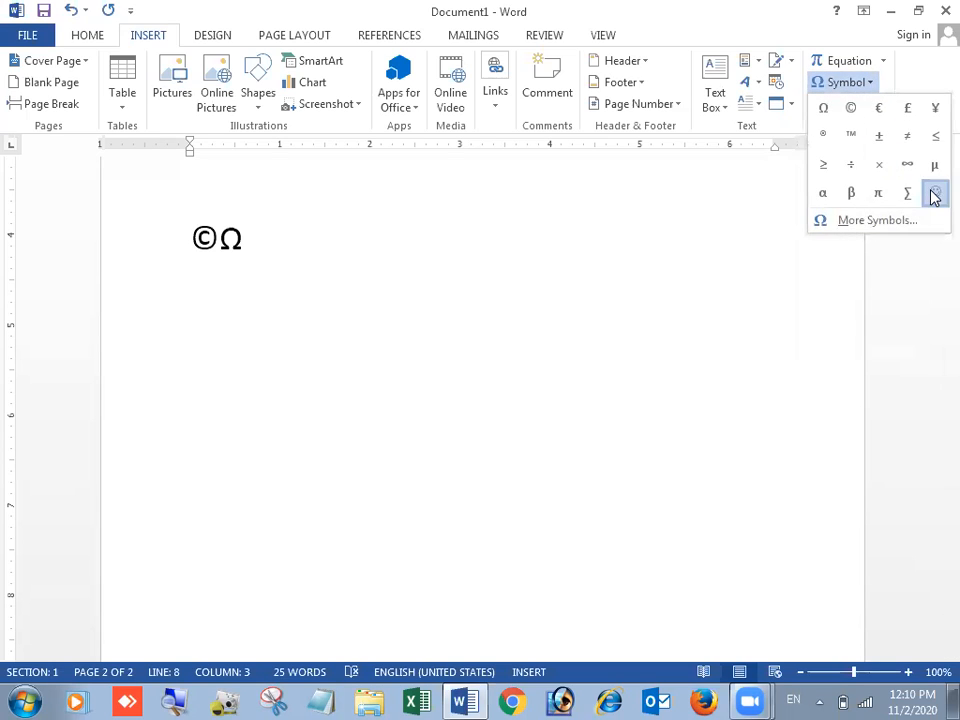
left_click(934, 196)
left_click(857, 85)
left_click(824, 194)
left_click(872, 88)
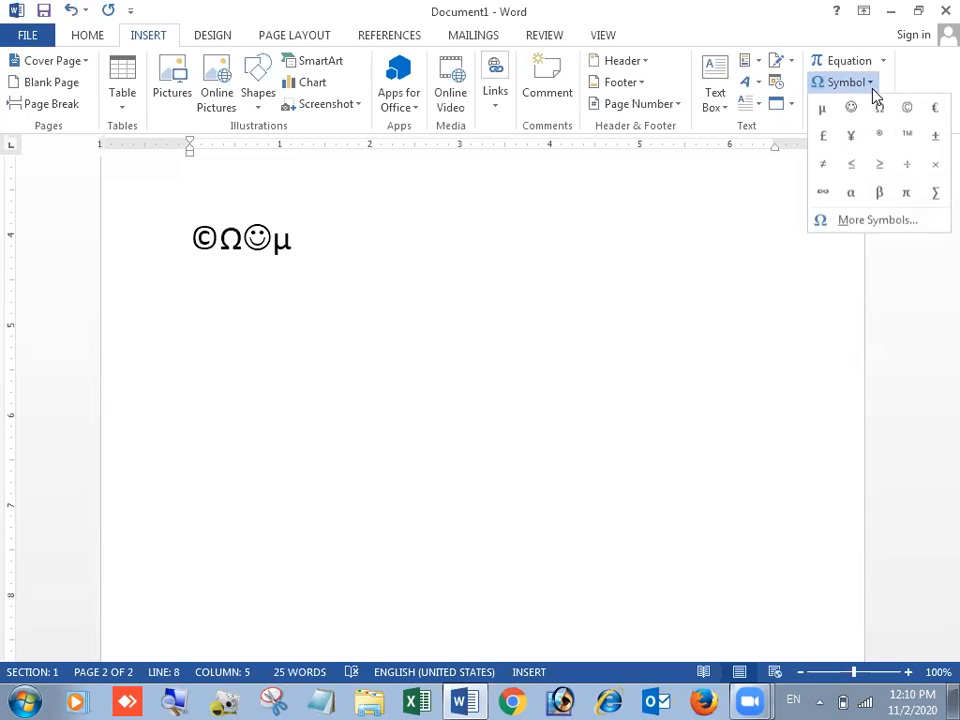
left_click(879, 194)
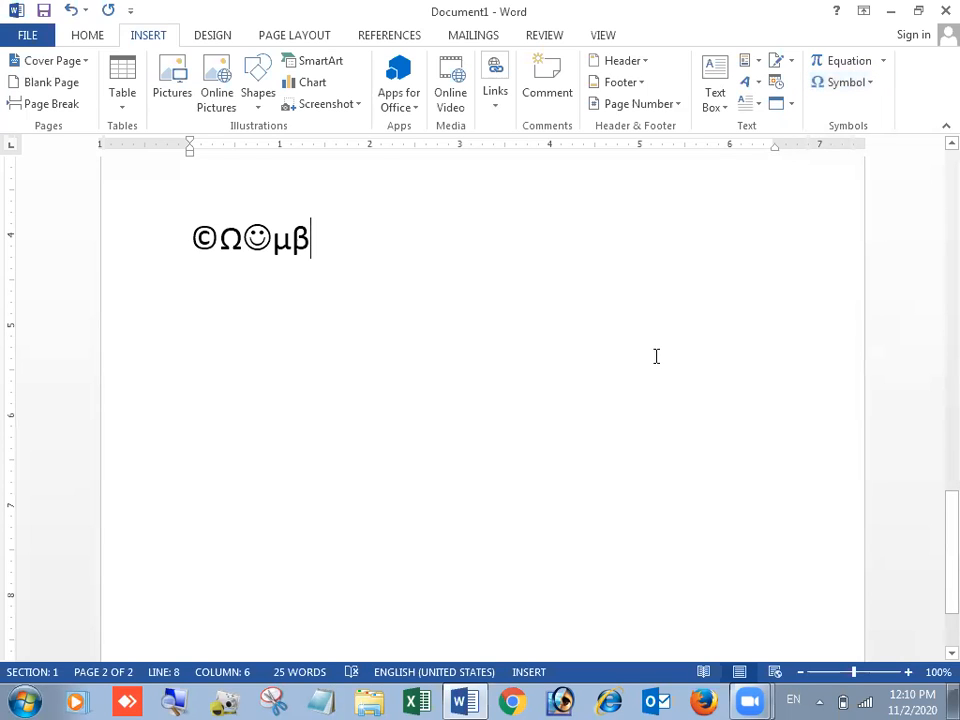
key("Return")
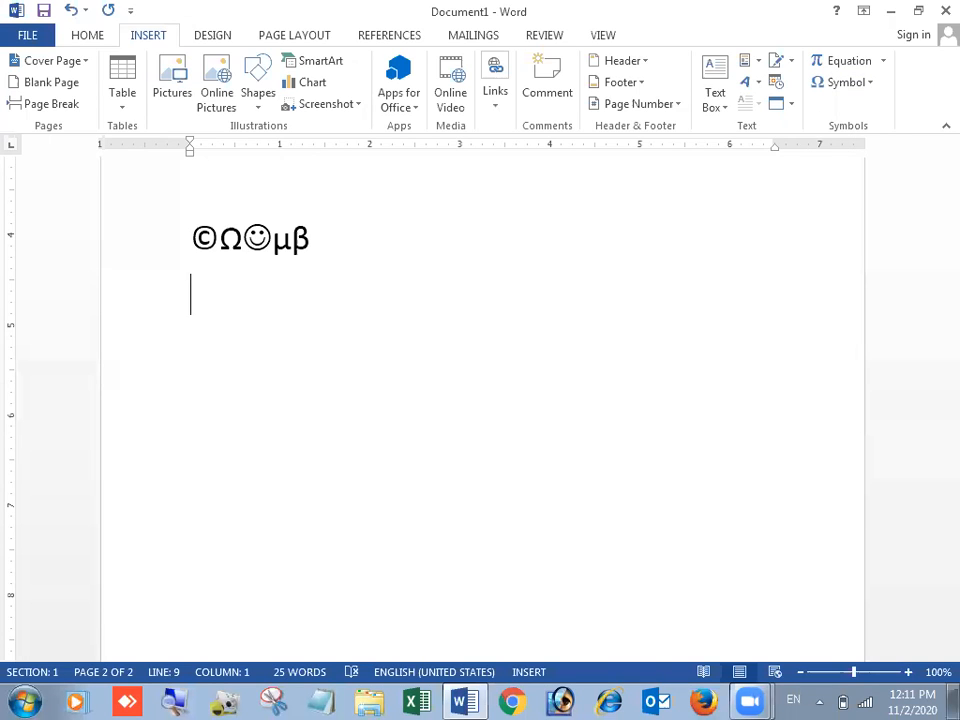
Open the full Symbol dialog and look through the characters available in the (normal text) font.
left_click(868, 84)
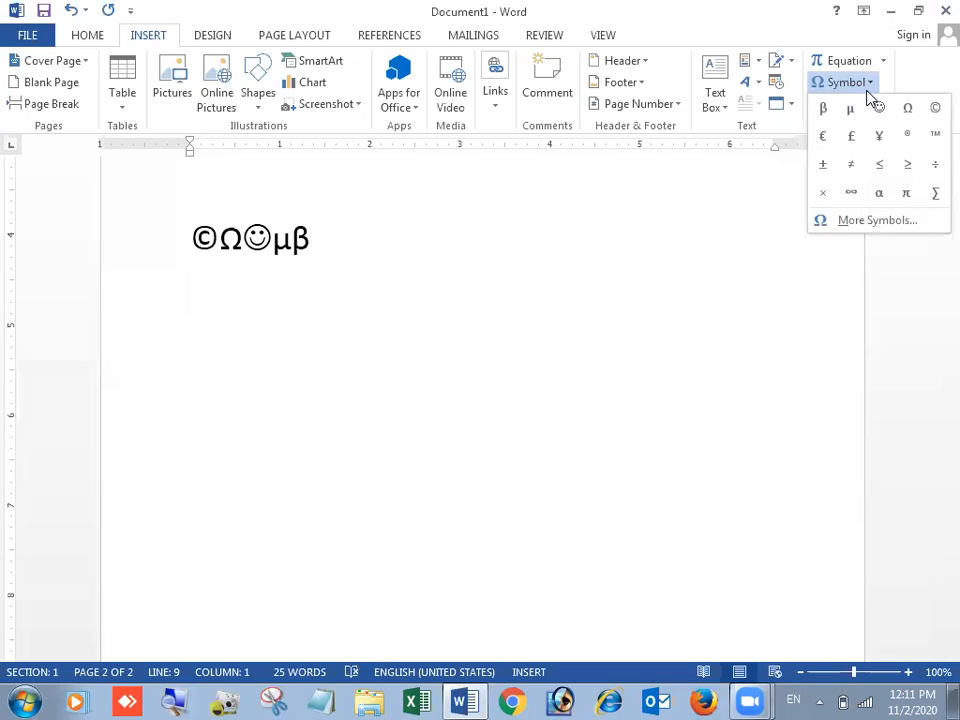
left_click(889, 221)
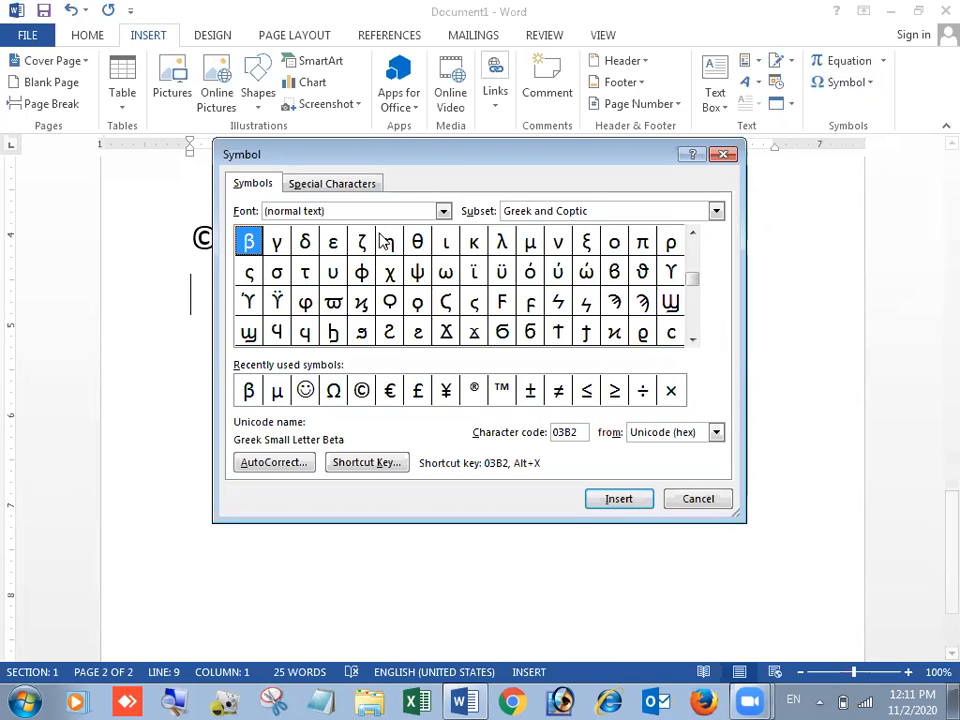
left_click(443, 211)
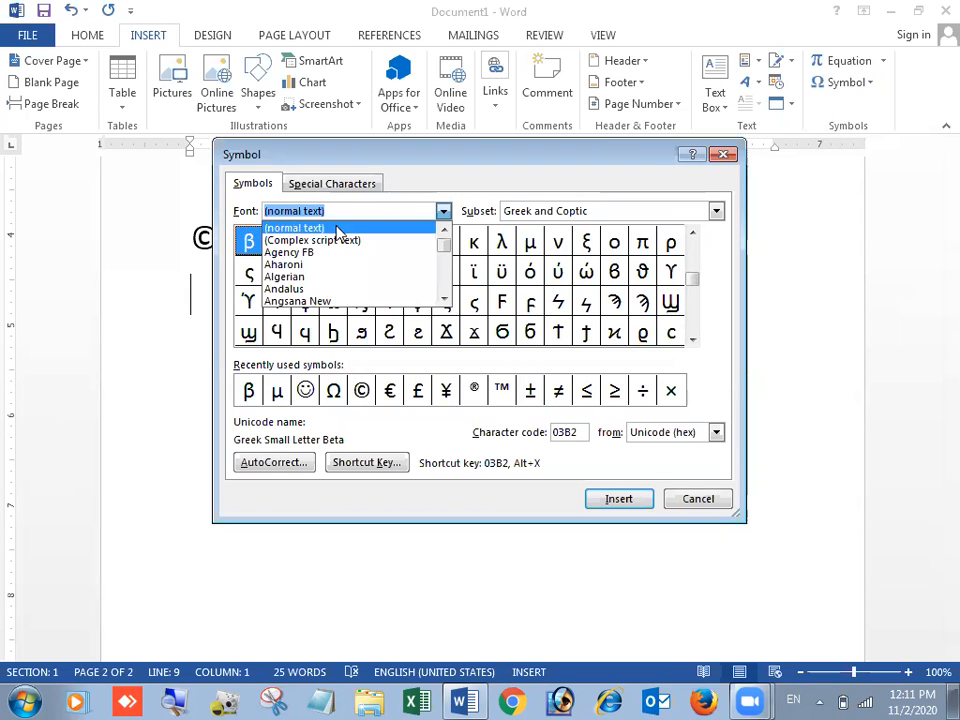
left_click(444, 210)
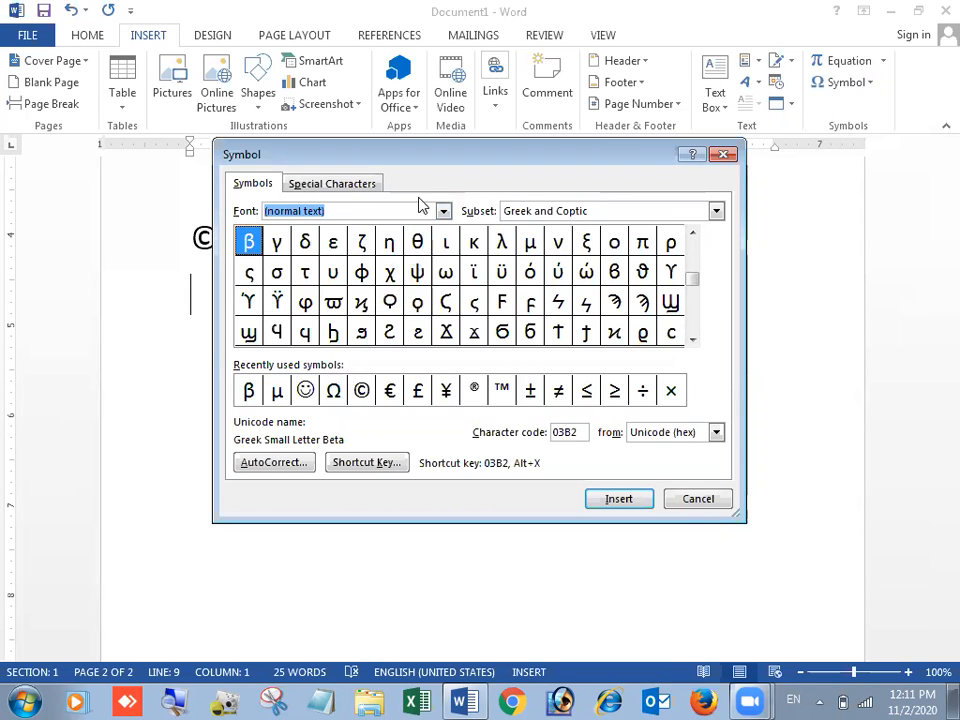
left_click(337, 207)
left_click(692, 340)
double_click(692, 340)
double_click(692, 340)
double_click(692, 340)
double_click(692, 340)
double_click(692, 340)
left_click(692, 339)
left_click_drag(692, 292, 695, 259)
left_click(694, 258)
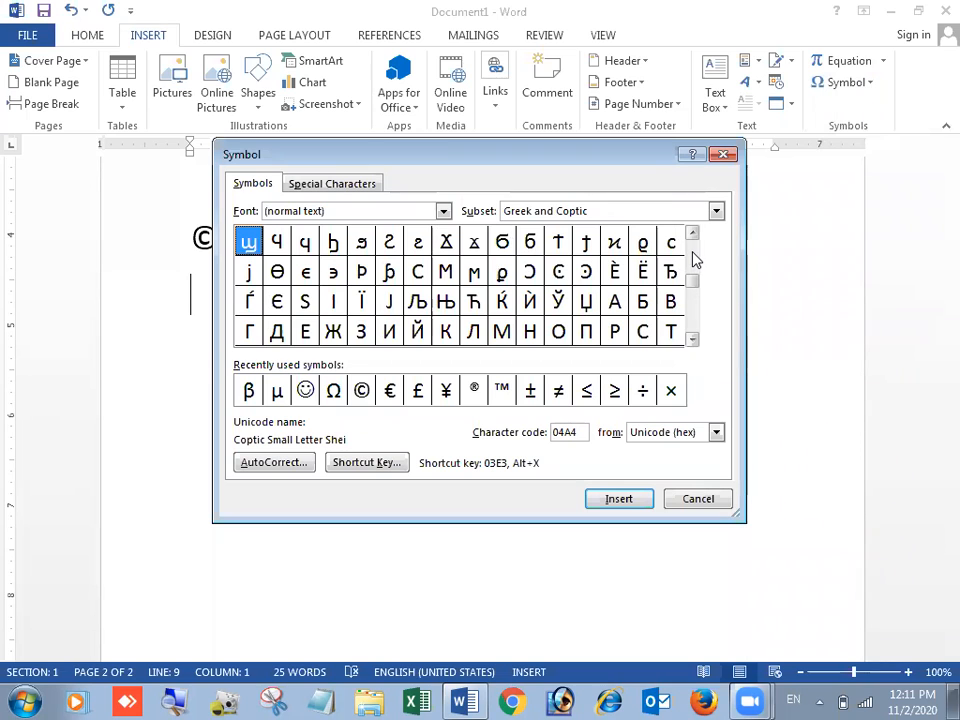
Browse the symbols of the Agency FB font and show its Mathematical Operators subset.
left_click(443, 211)
left_click(365, 255)
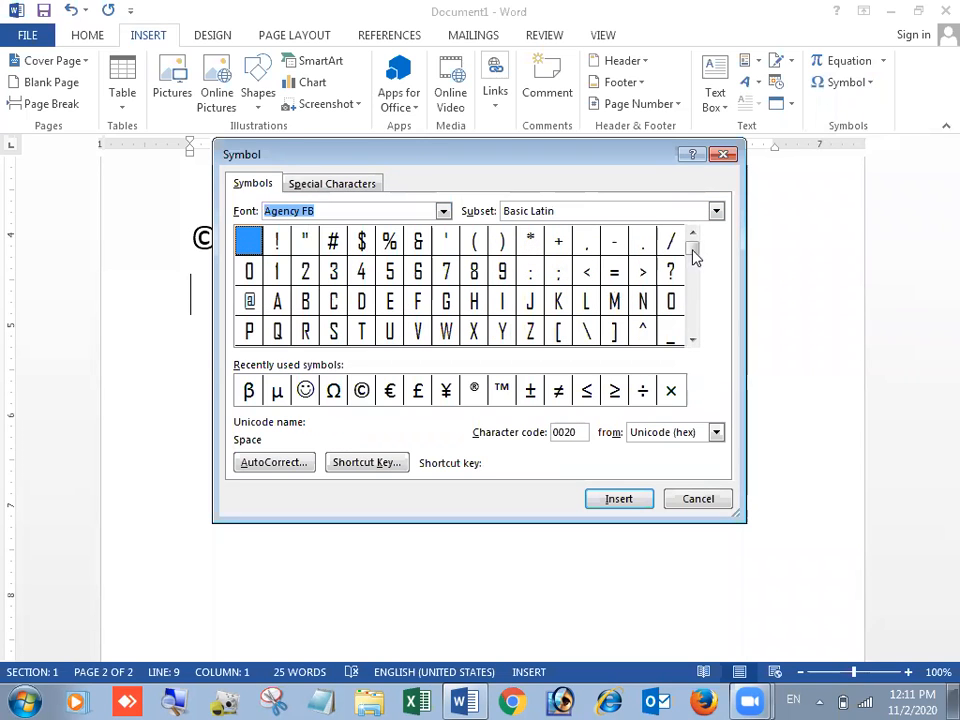
scroll(693, 297, "down", 3)
scroll(692, 292, "down", 3)
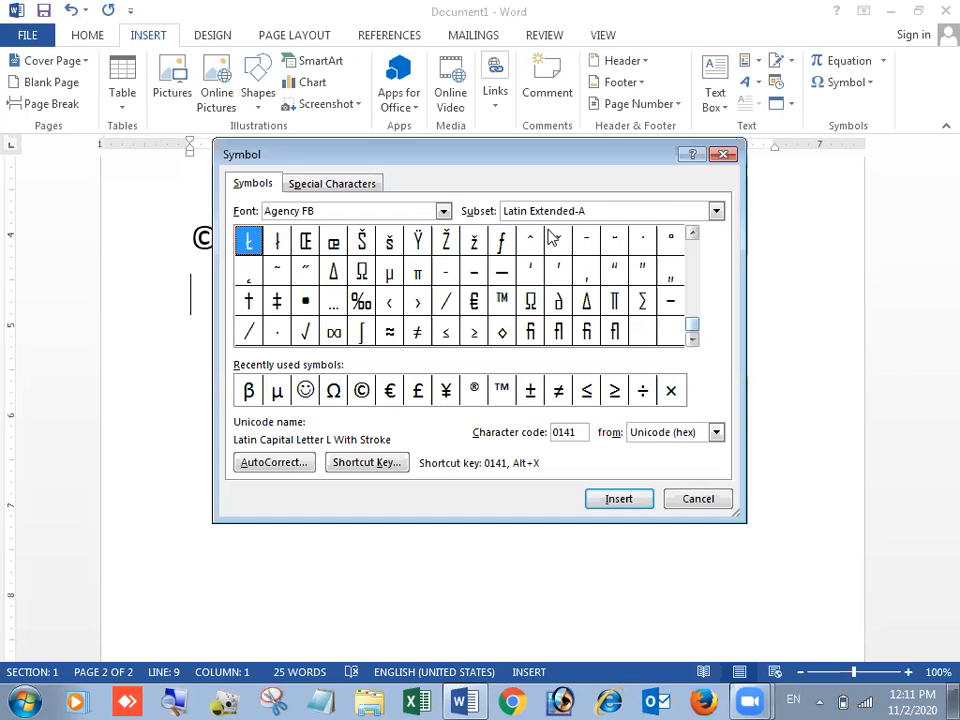
left_click(622, 210)
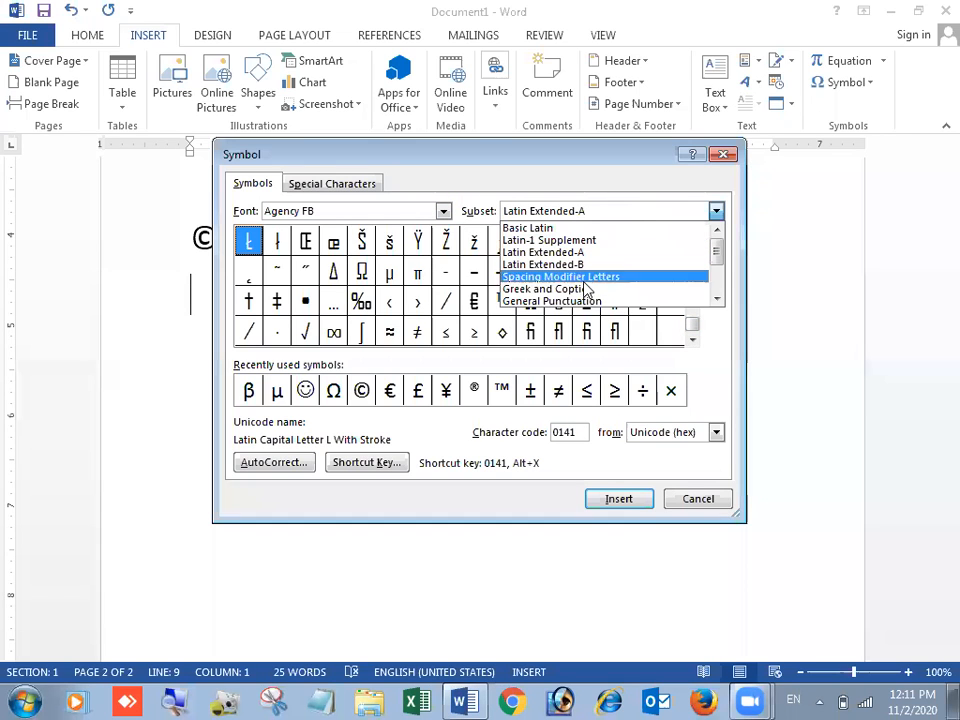
left_click(715, 289)
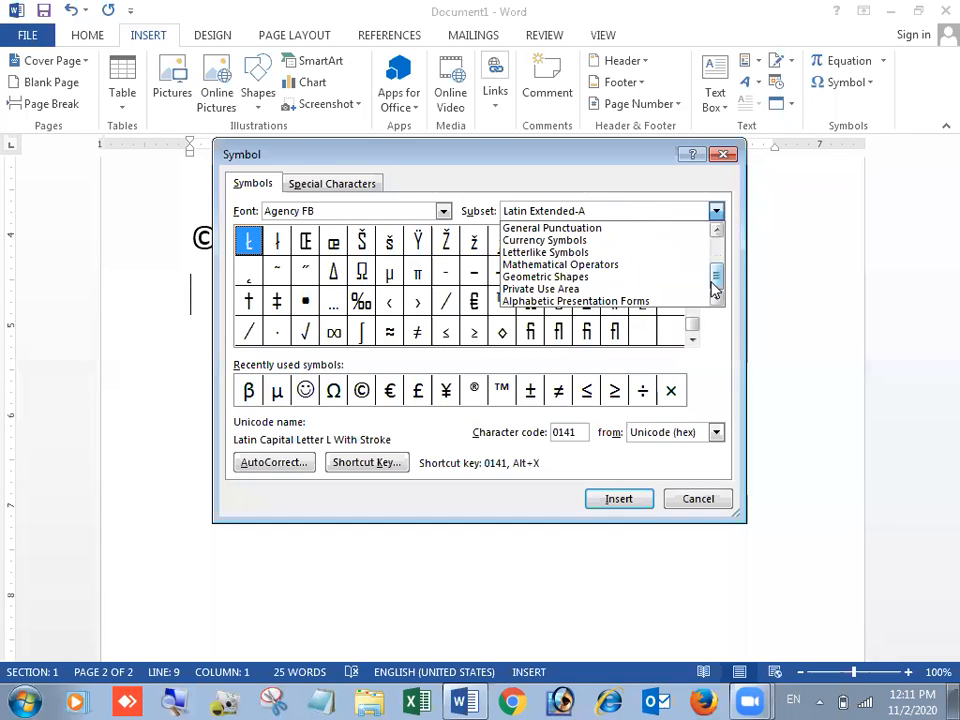
left_click(624, 266)
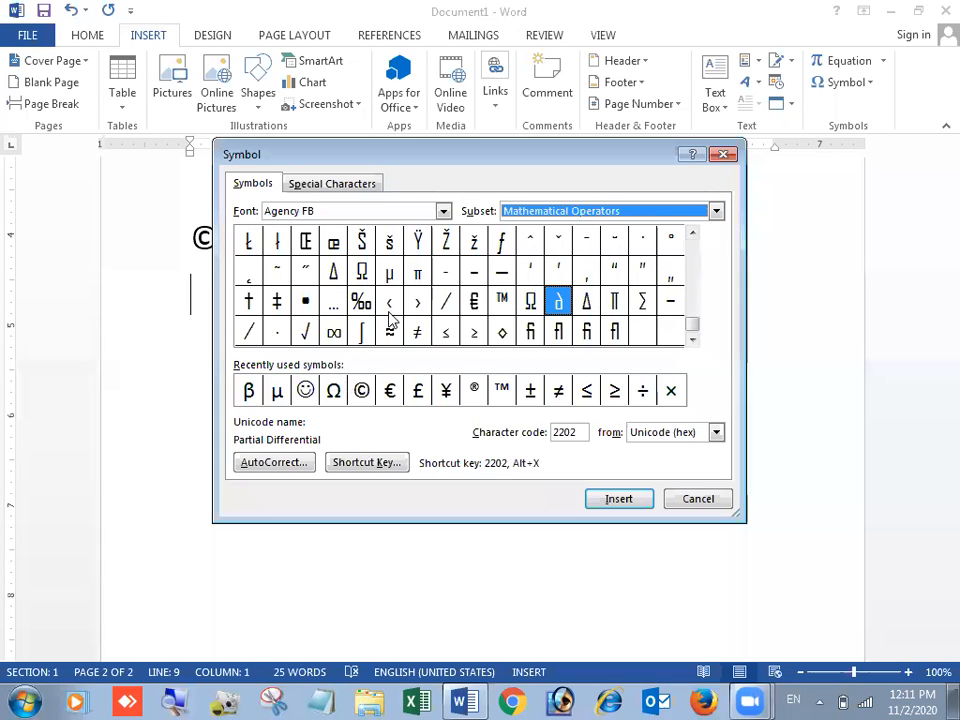
Return the symbol font to (normal text) and insert the black circled 11 and the outlined circled 11.
left_click(443, 211)
left_click(372, 226)
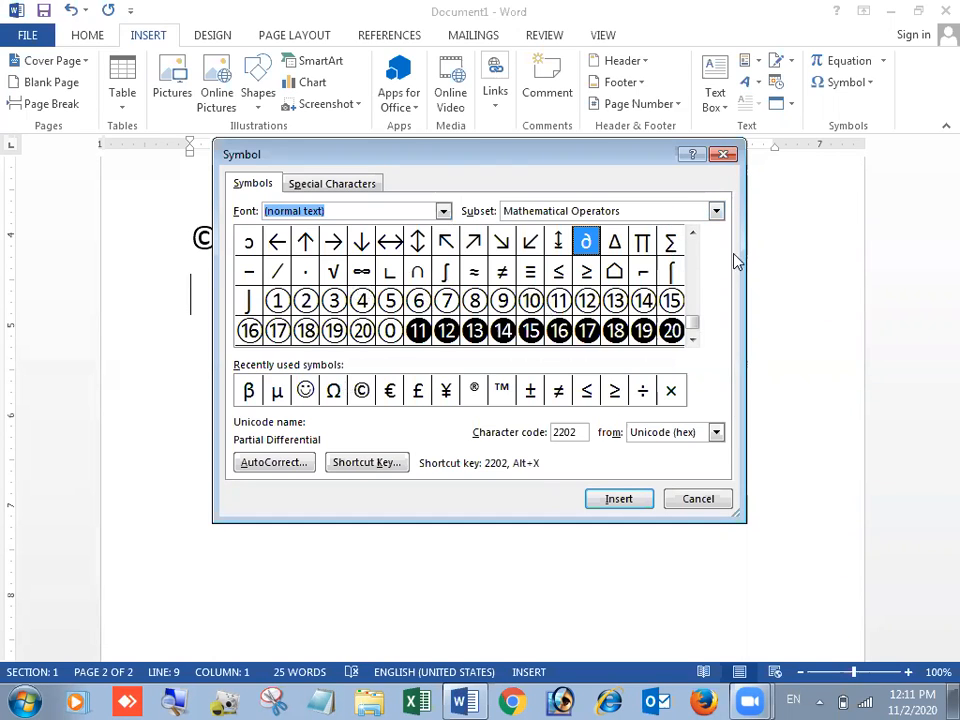
left_click(418, 330)
left_click(626, 499)
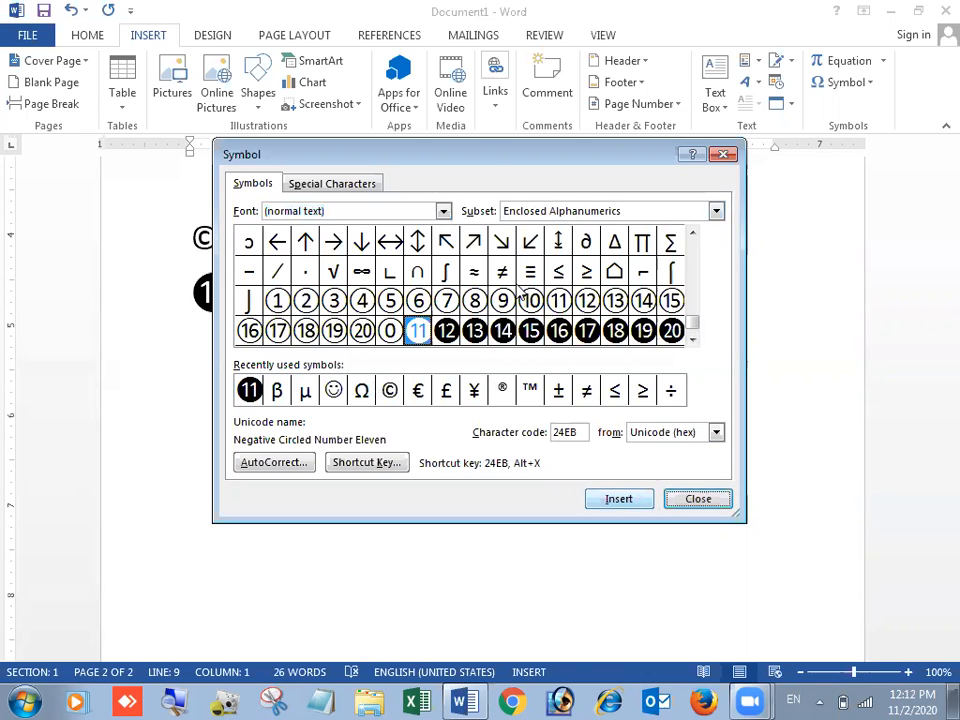
left_click_drag(487, 158, 636, 115)
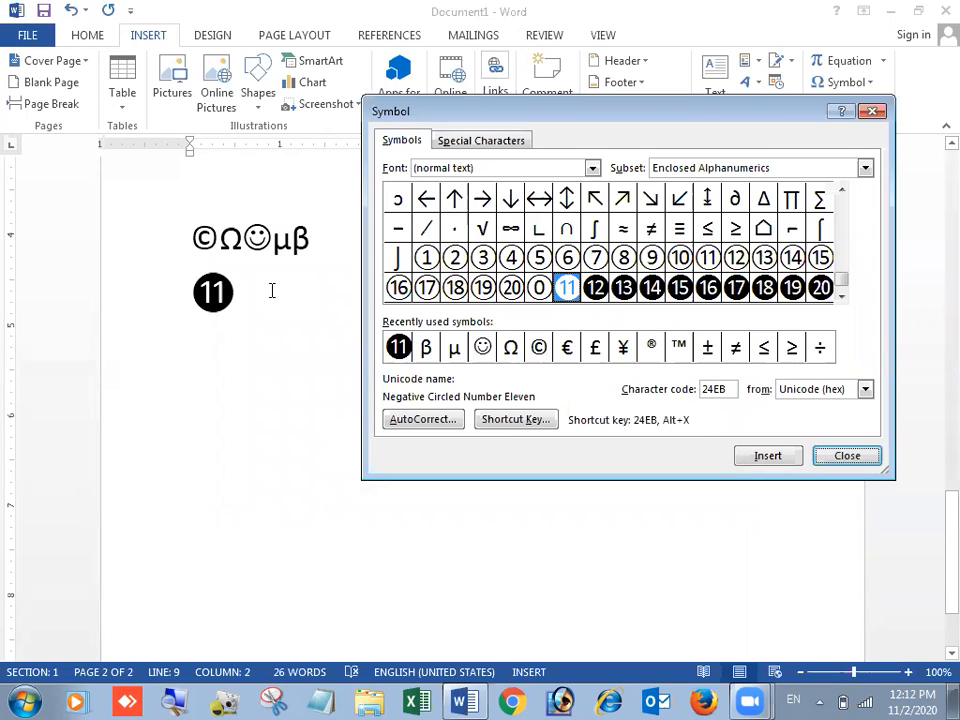
left_click(679, 258)
left_click(707, 258)
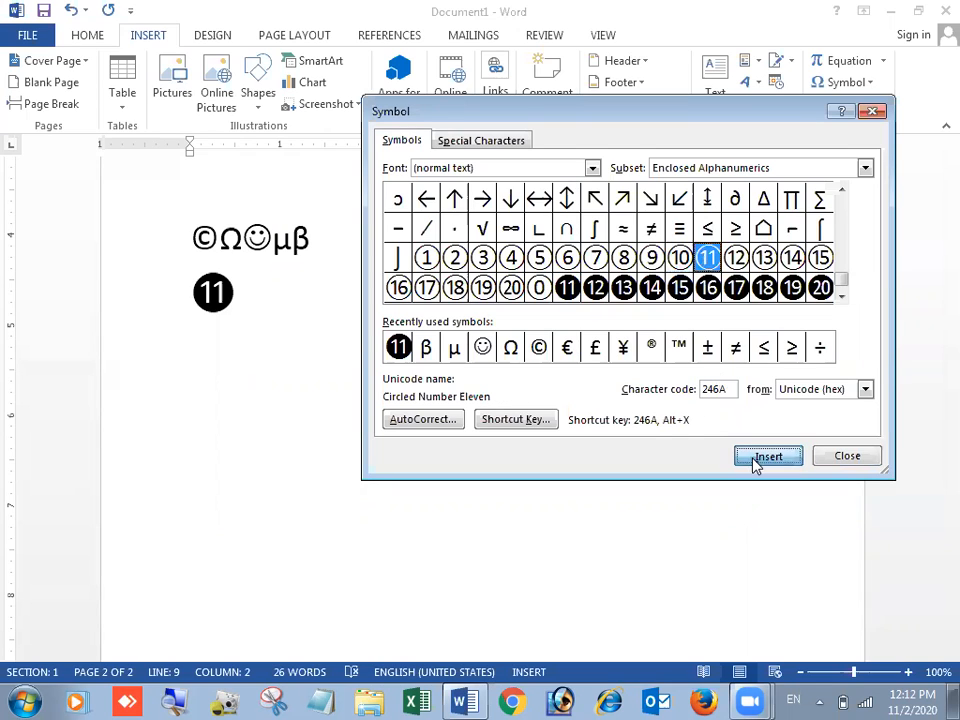
left_click(755, 458)
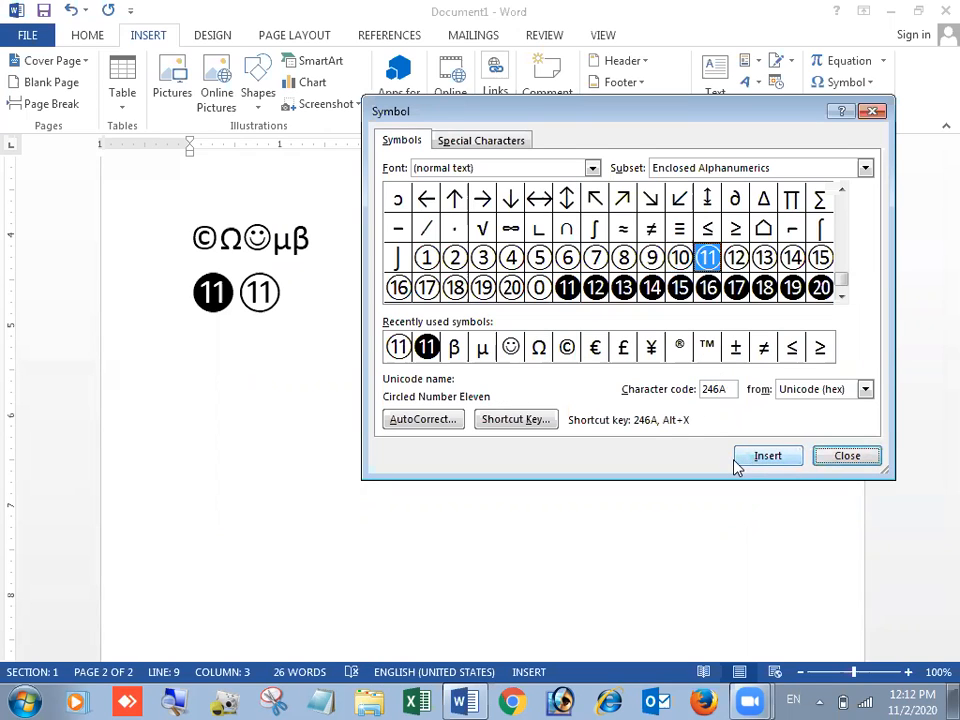
Insert the upwards arrow ↑ and the up down arrow with base ↨ after the circled numbers.
left_click(454, 198)
left_click(755, 456)
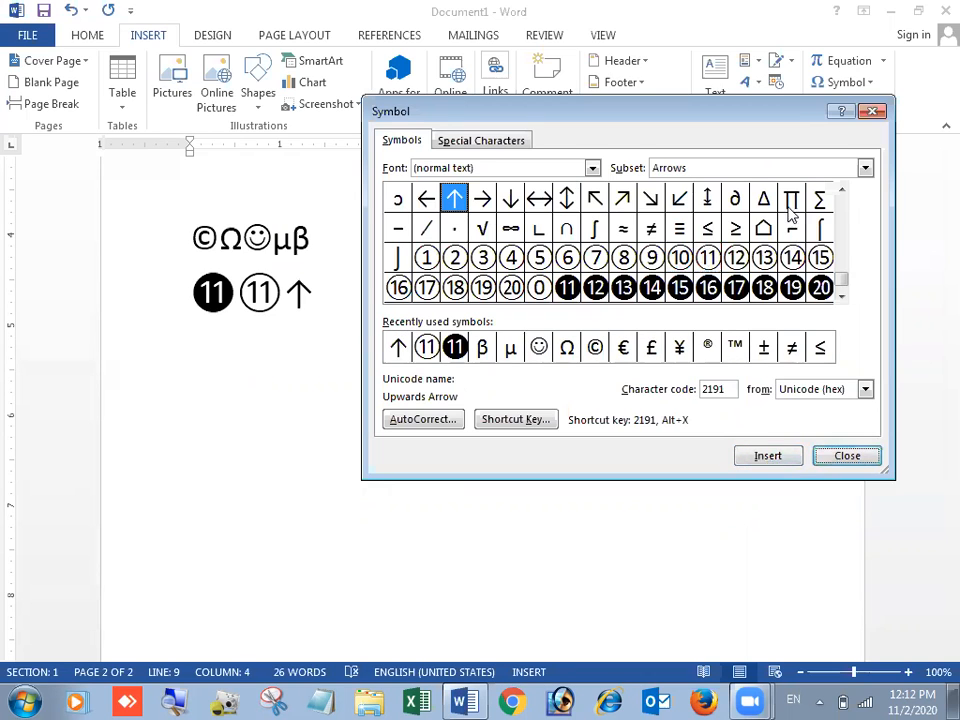
left_click(707, 198)
left_click(772, 457)
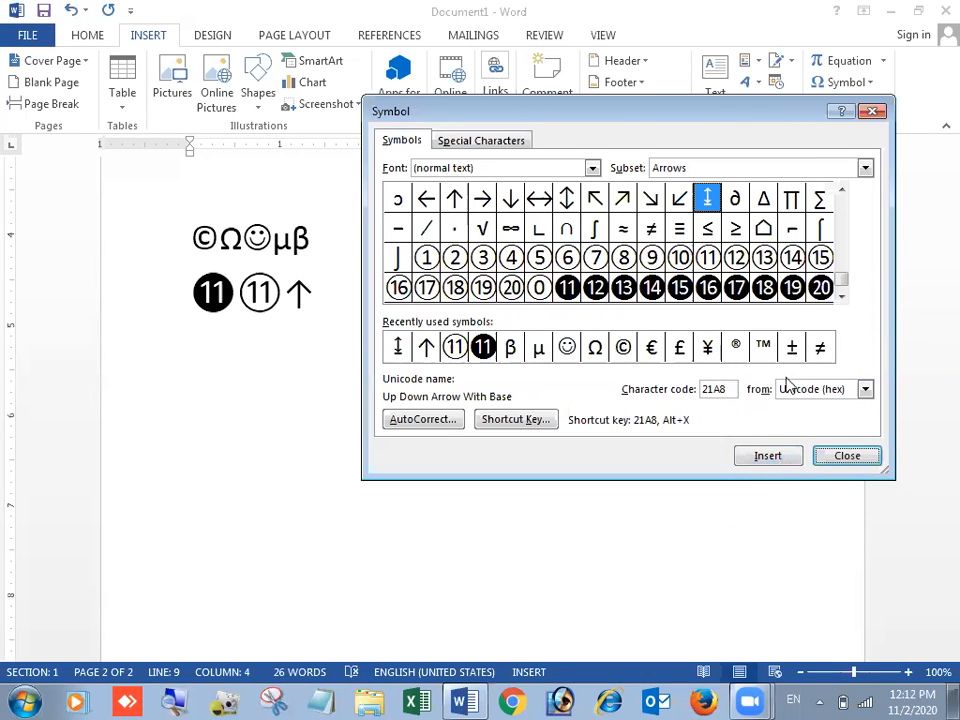
Look over the special characters list, and insert the not-equal sign ≠ from the symbols after the arrows.
left_click_drag(667, 122, 603, 99)
left_click(441, 138)
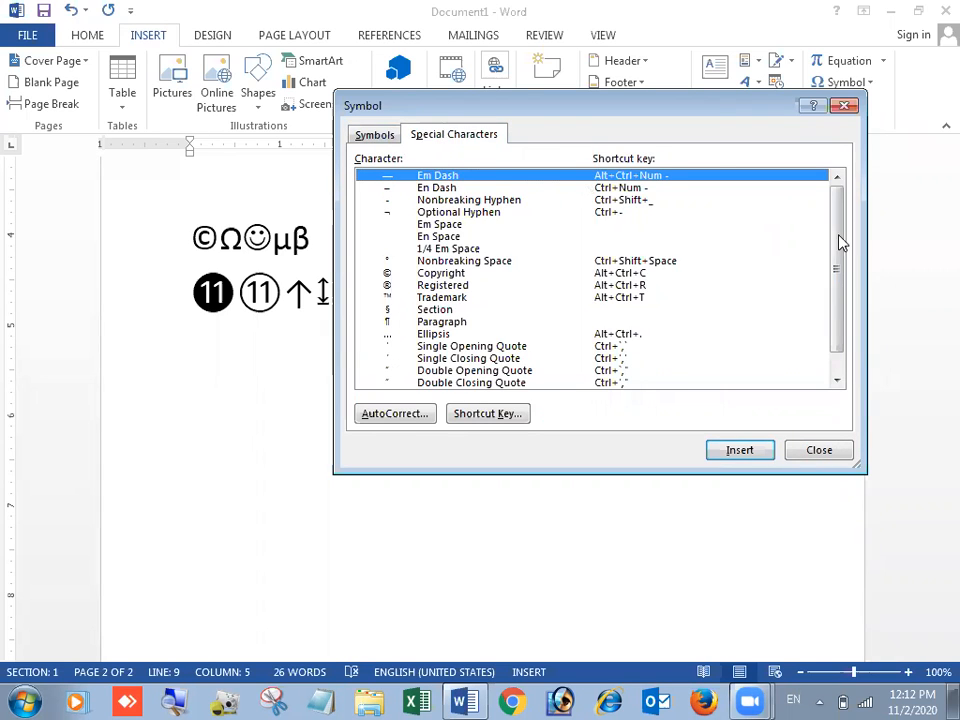
scroll(838, 259, "down", 1)
scroll(838, 259, "up", 1)
left_click(377, 136)
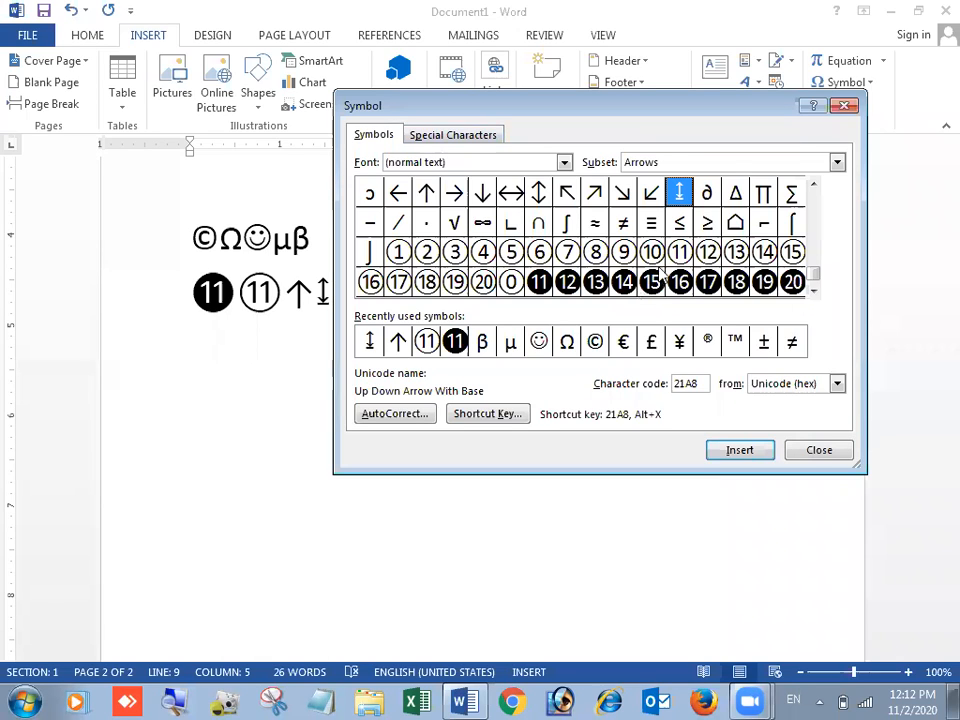
left_click(623, 222)
left_click(740, 450)
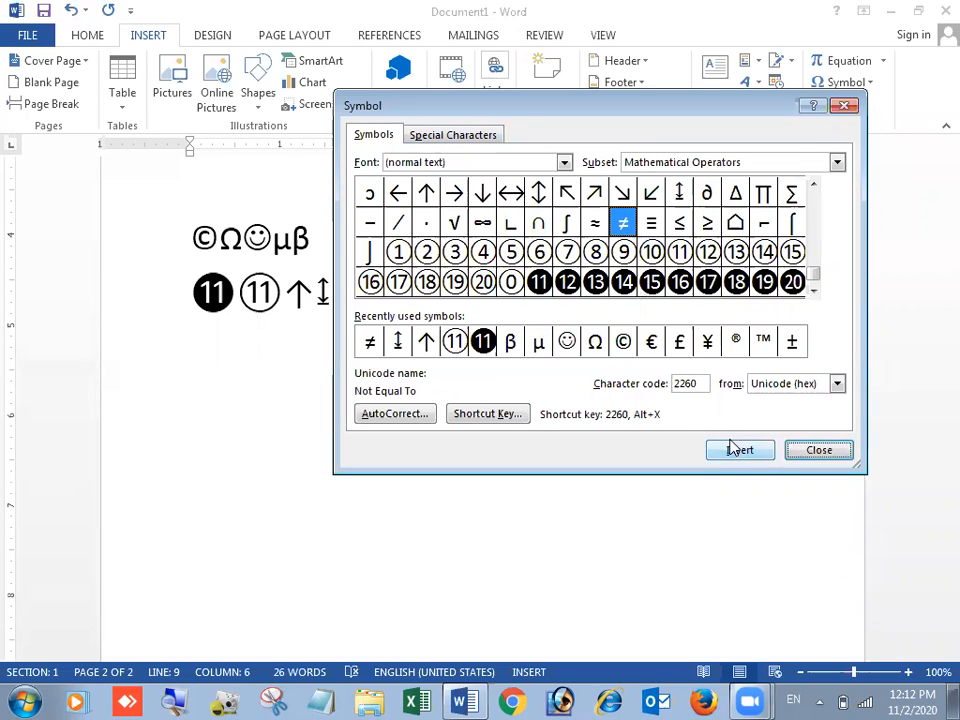
Insert the square root symbol √ and the house symbol ⌂ after the not-equal sign.
left_click_drag(600, 117, 479, 340)
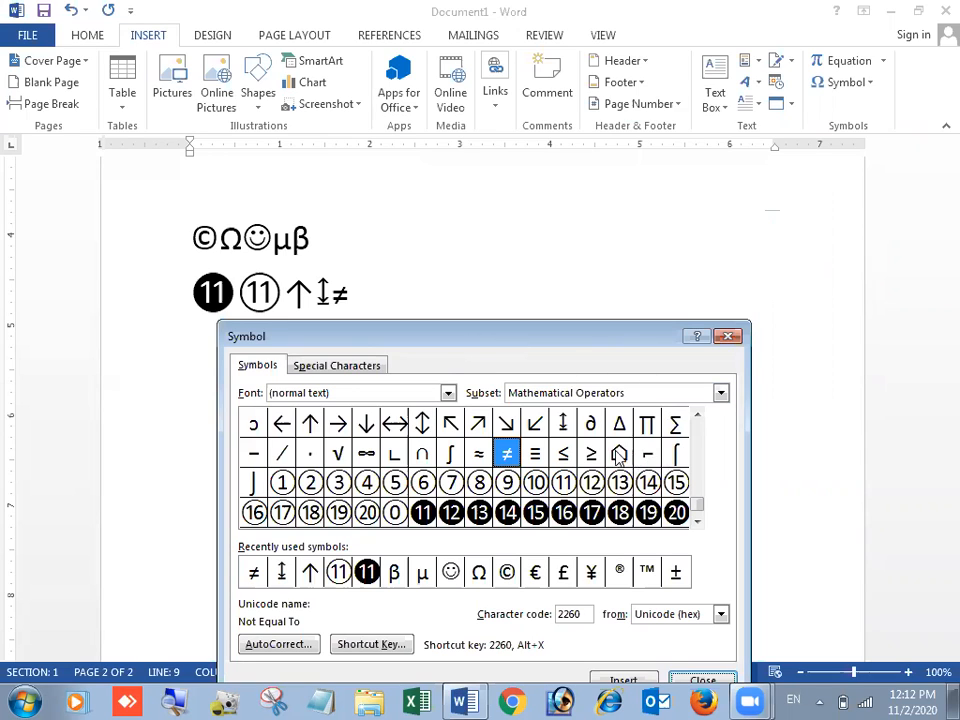
left_click(561, 450)
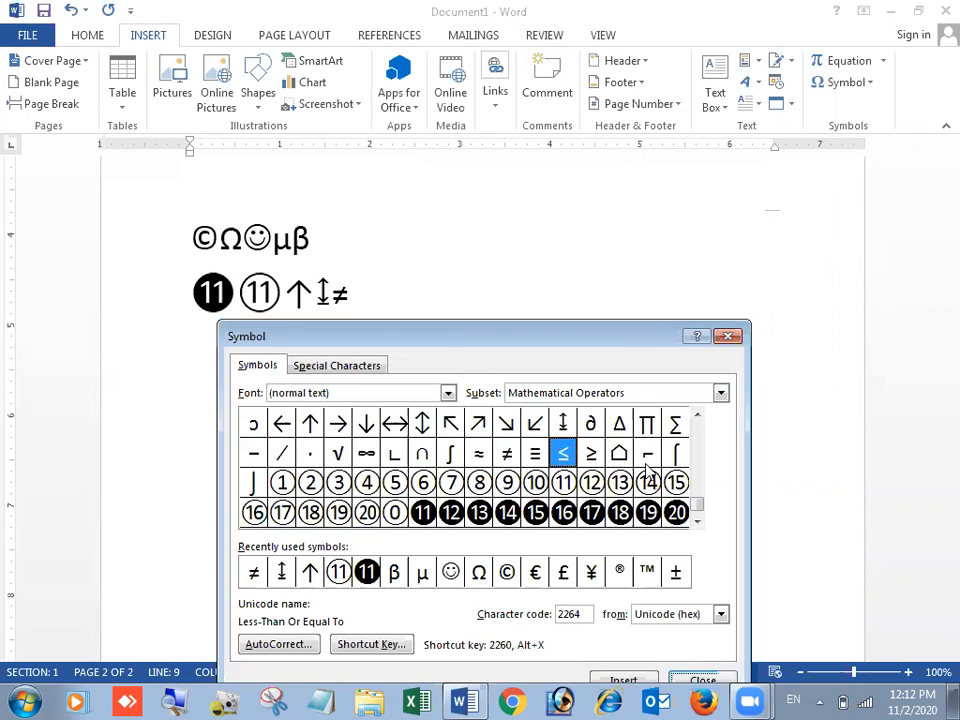
left_click(422, 456)
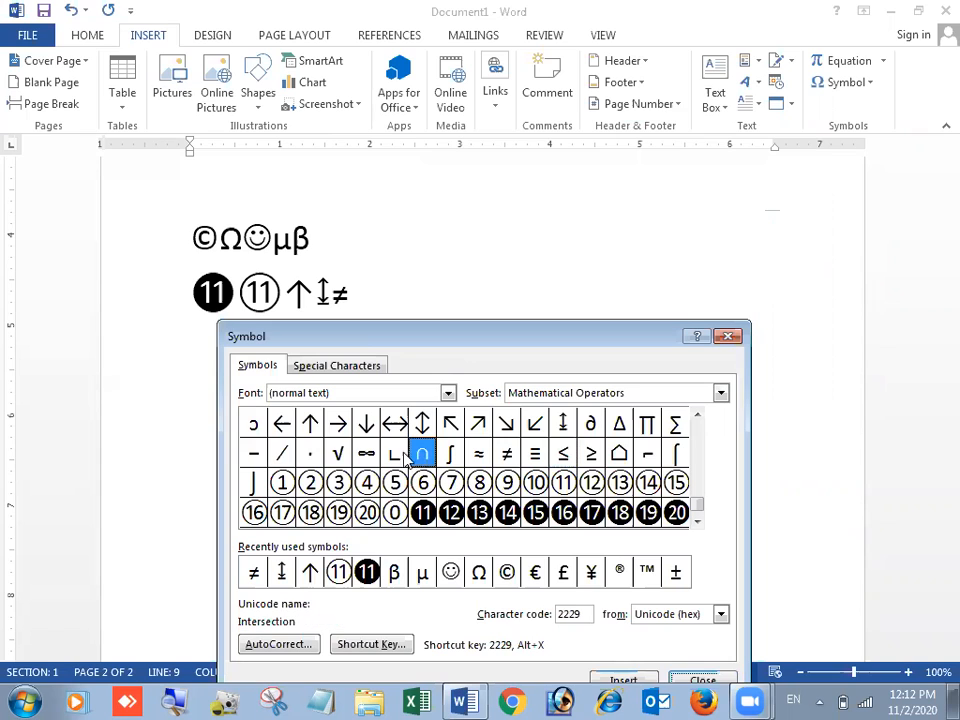
left_click(340, 455)
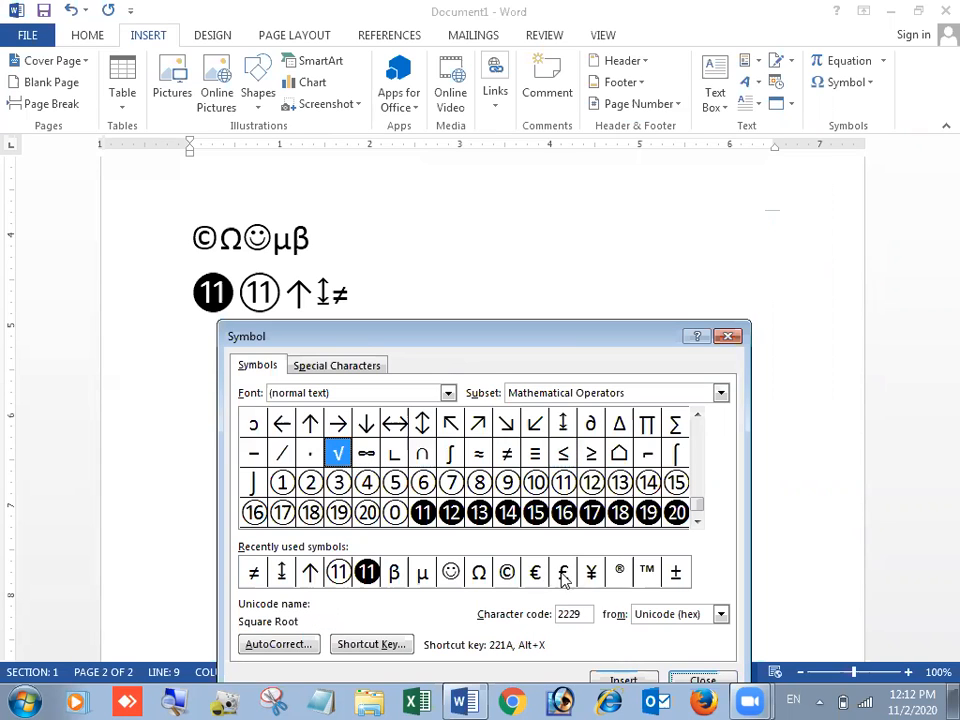
left_click_drag(548, 339, 762, 203)
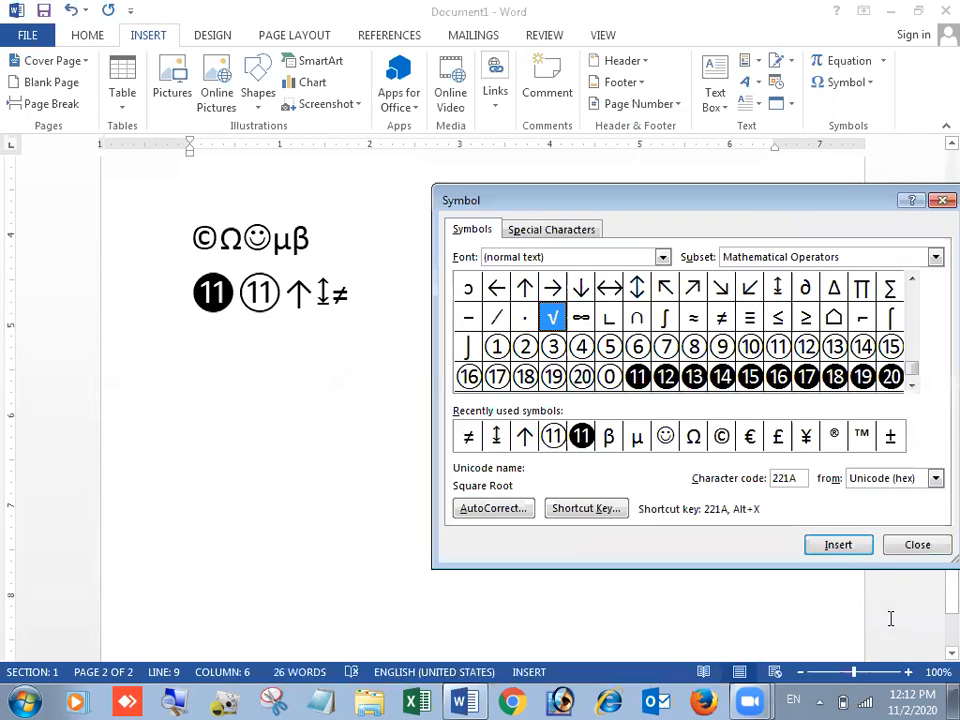
left_click(845, 548)
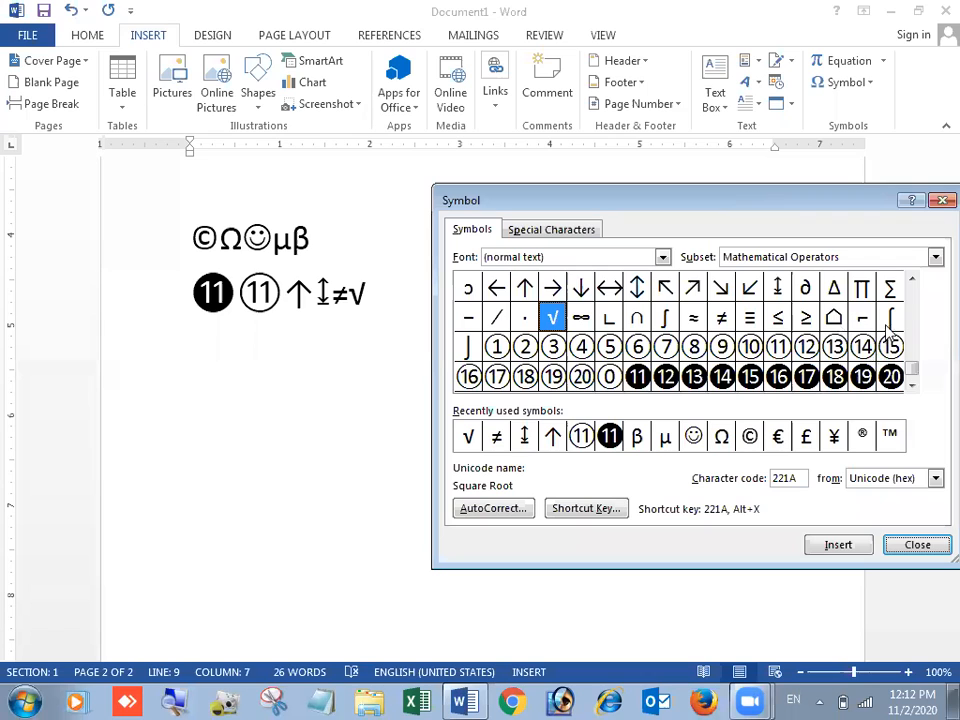
left_click(835, 318)
left_click(836, 546)
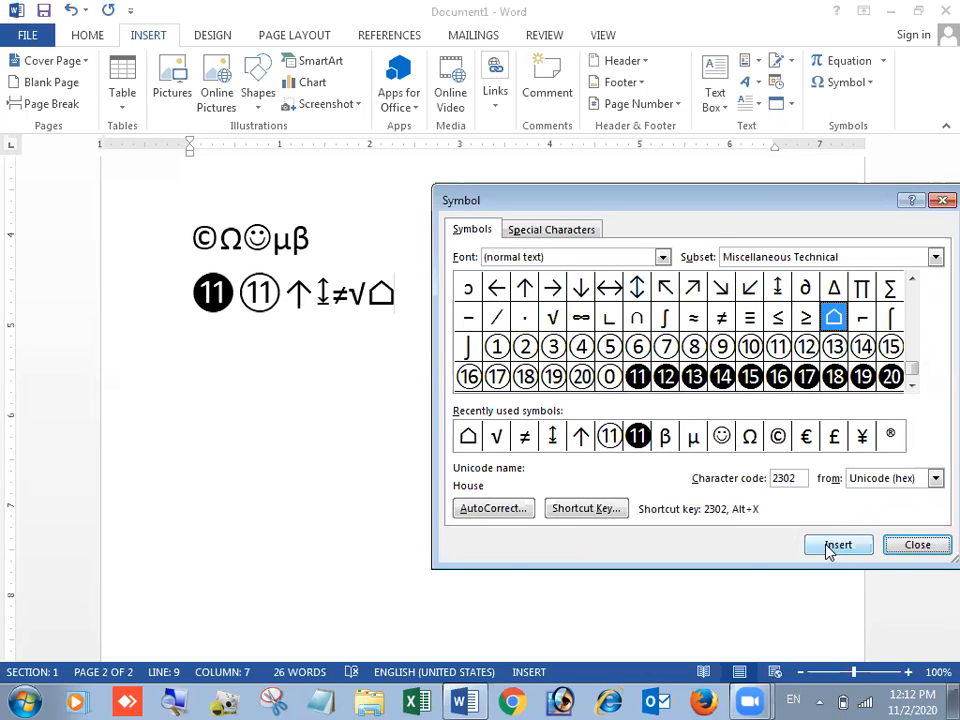
Insert the summation symbol ∑ after the house symbol and return to the document text.
left_click_drag(714, 203, 414, 364)
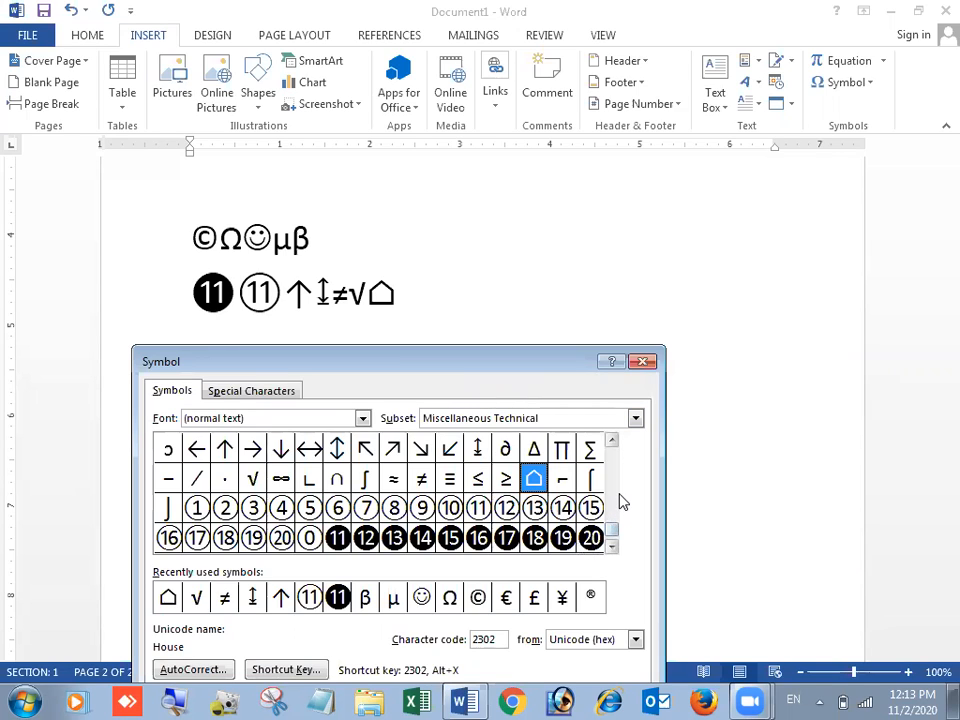
left_click(589, 448)
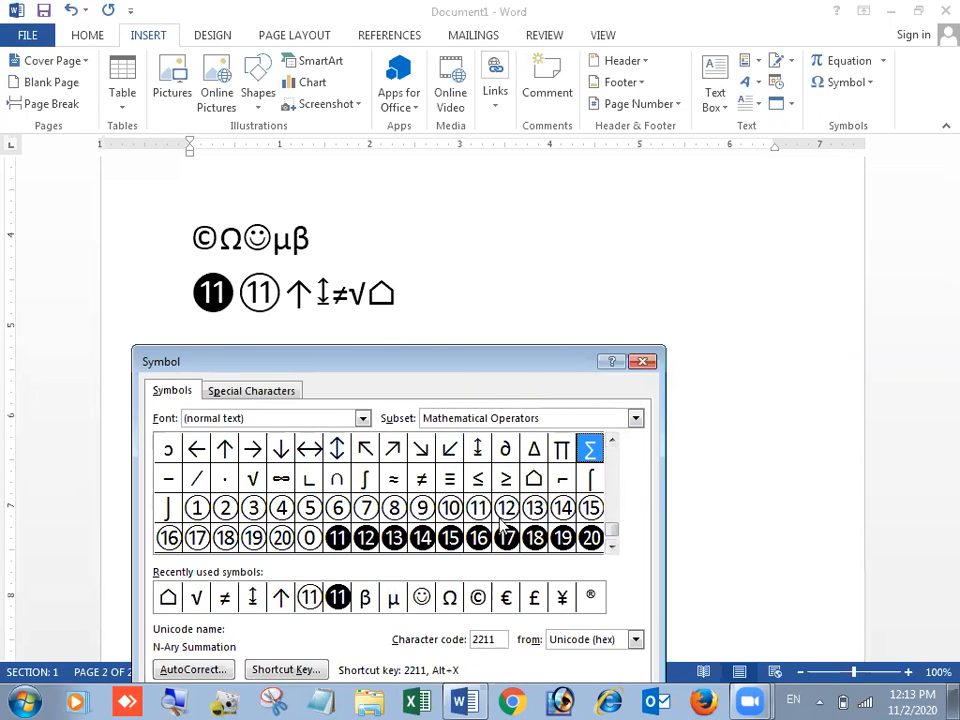
left_click_drag(524, 370, 335, 251)
left_click(355, 587)
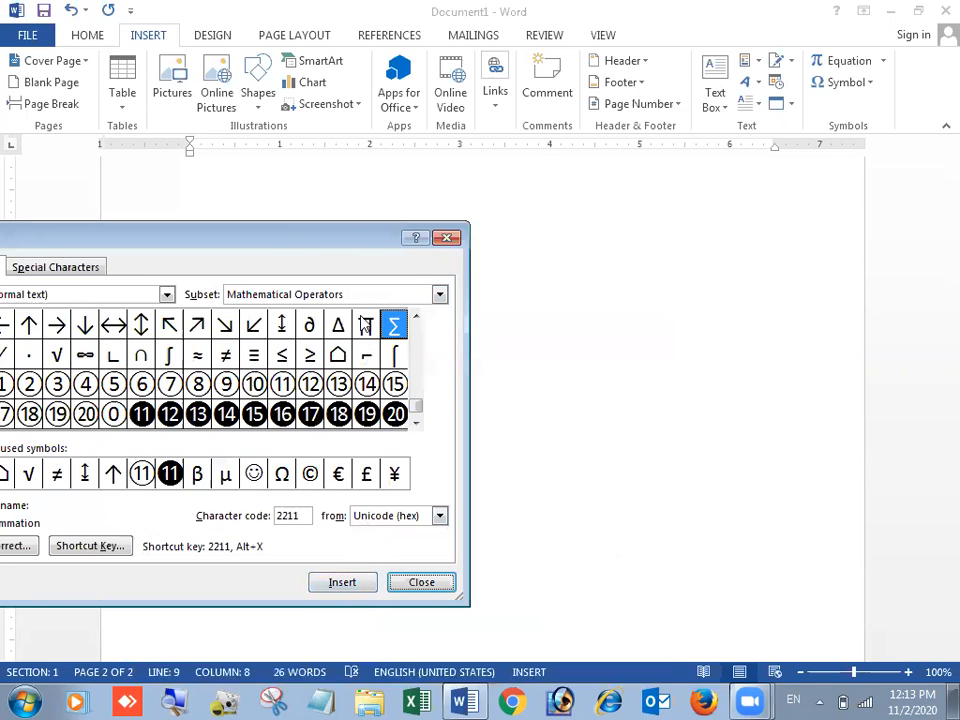
left_click(510, 298)
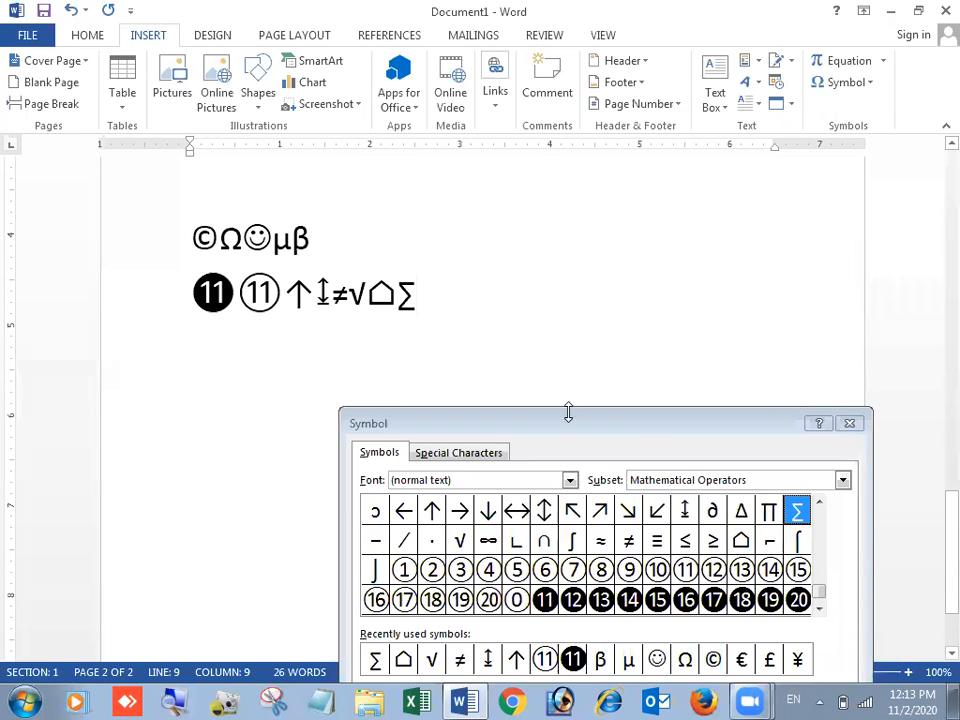
Insert a second summation symbol ∑ and the increment symbol ∆ after the first ∑.
left_click(749, 502)
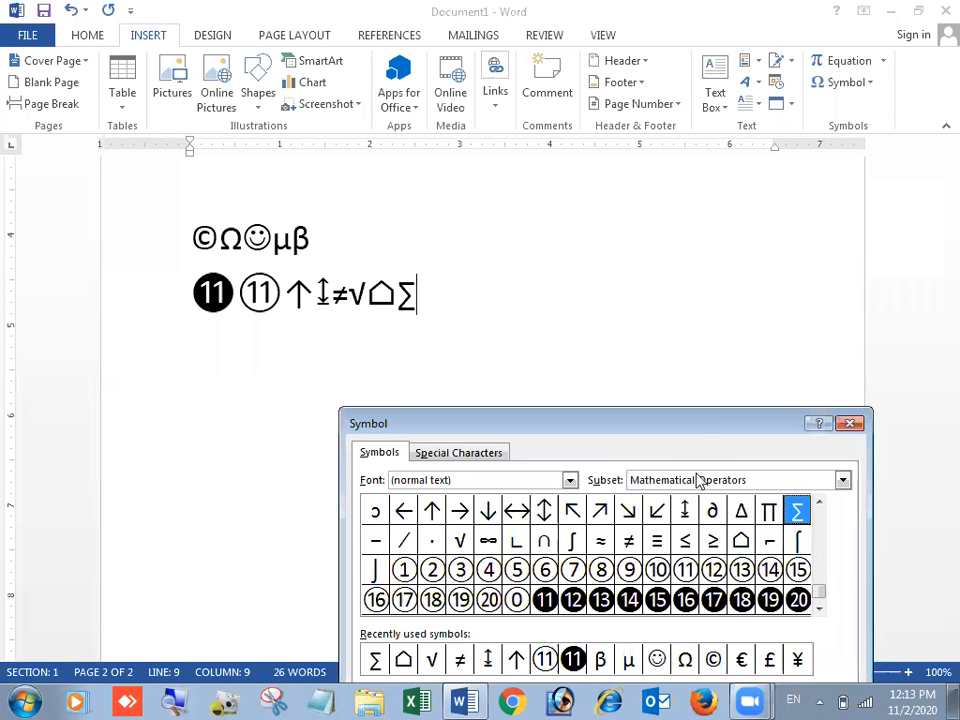
left_click_drag(720, 423, 823, 232)
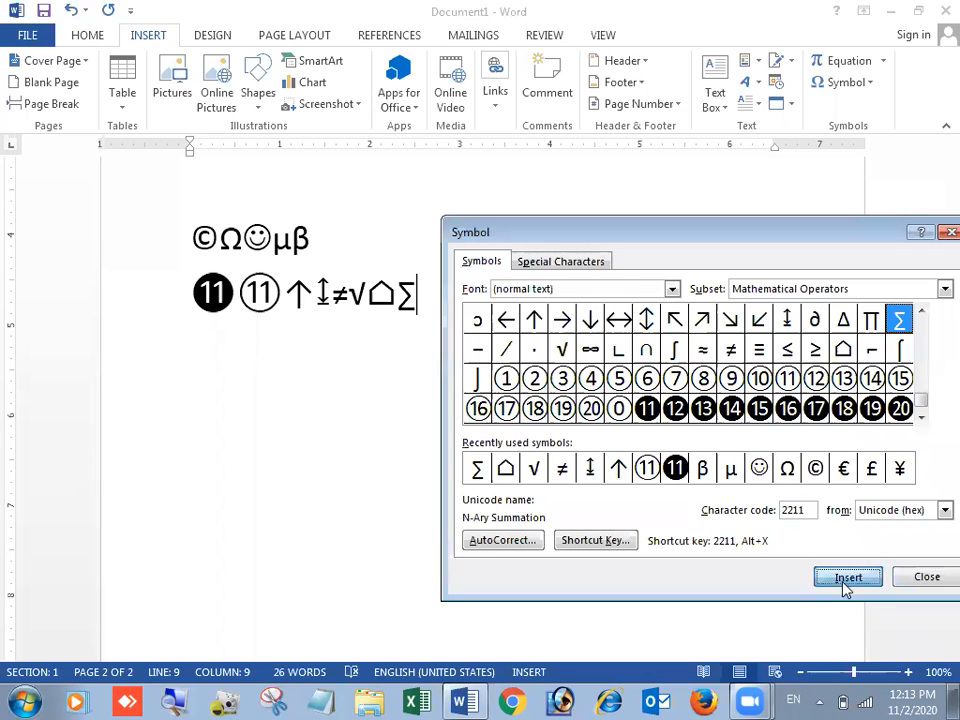
left_click(846, 578)
left_click(845, 320)
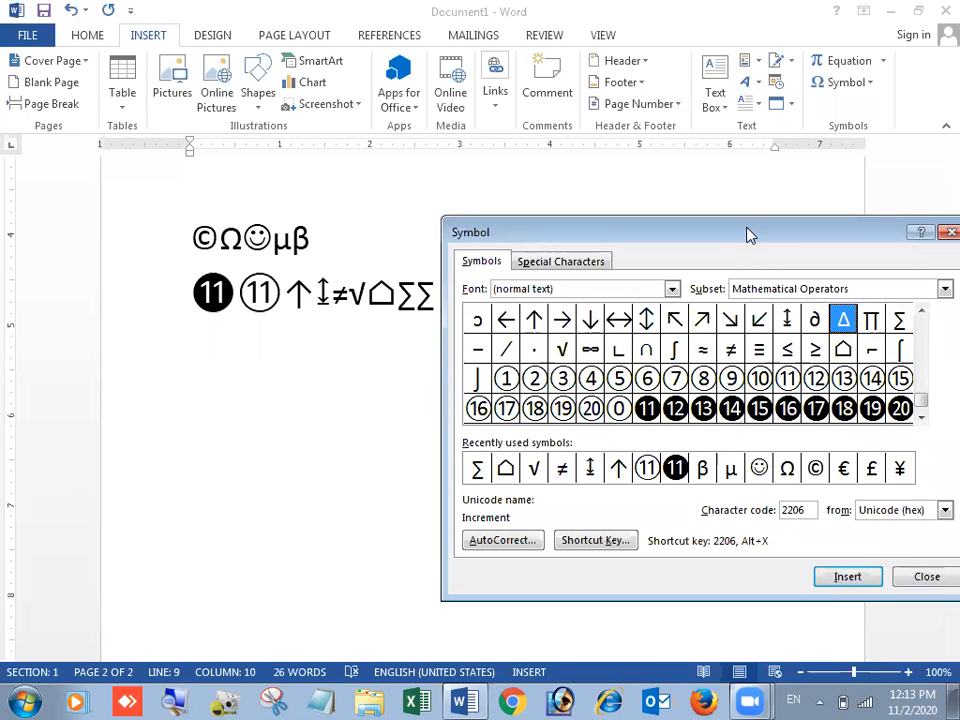
left_click_drag(818, 237, 730, 324)
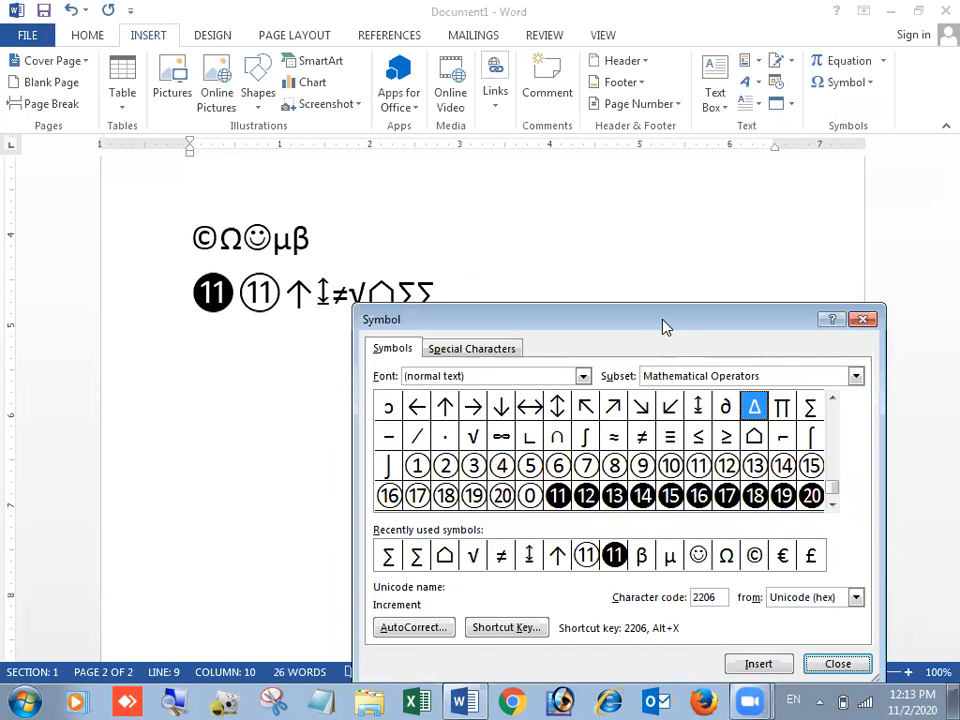
key("Return")
left_click_drag(664, 326, 578, 478)
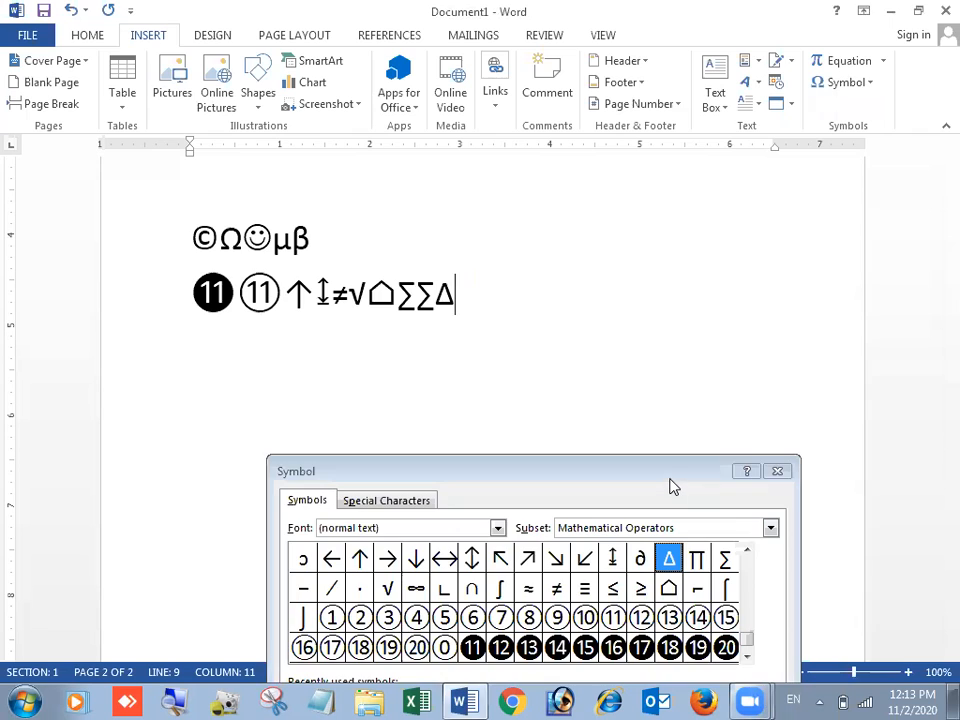
Switch the symbol font to Webdings and insert the factory symbol after ∆.
left_click_drag(666, 478, 744, 231)
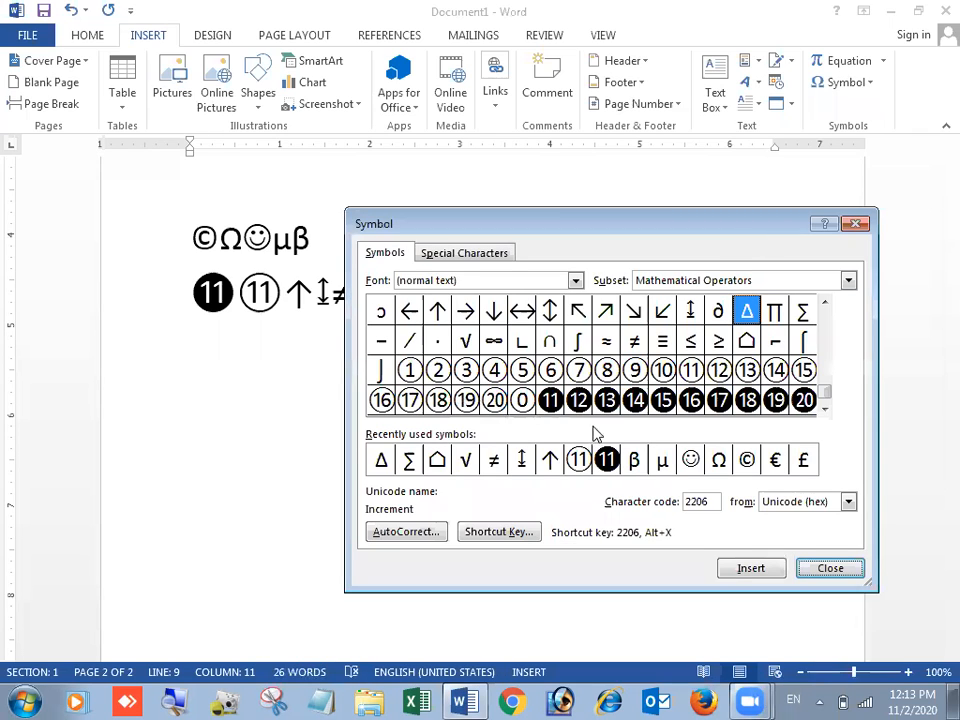
left_click(576, 281)
left_click_drag(576, 308, 588, 390)
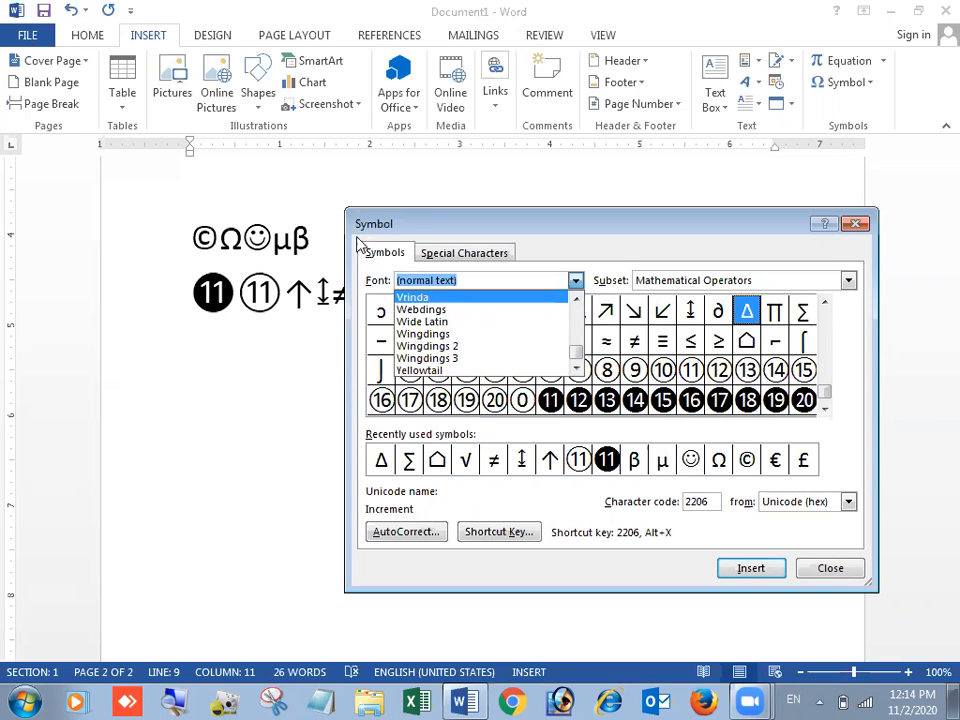
left_click(451, 312)
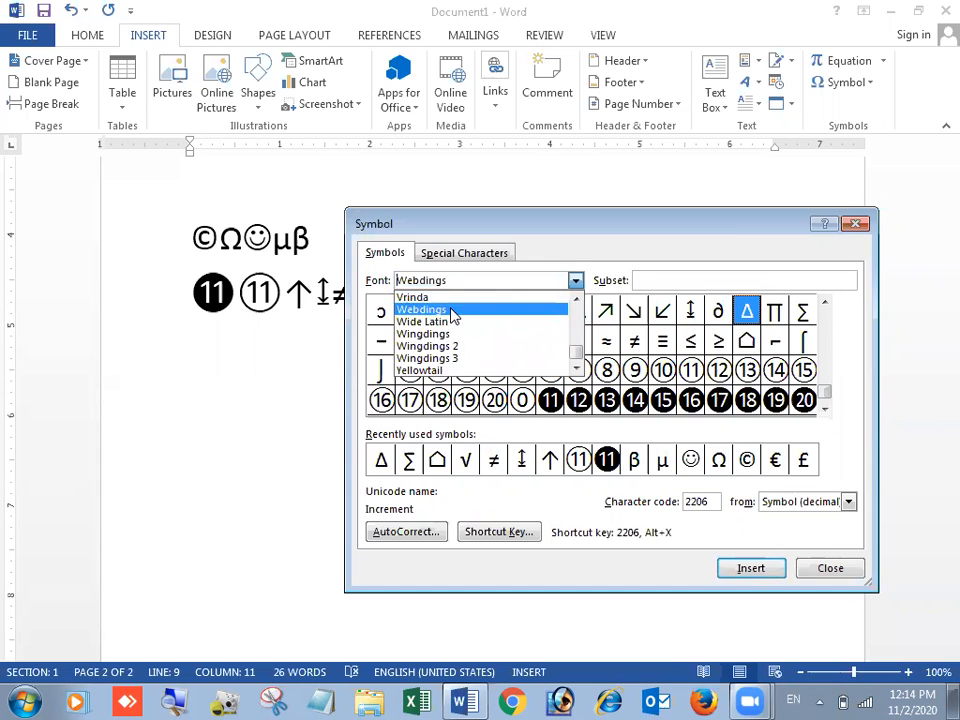
left_click_drag(728, 216, 664, 69)
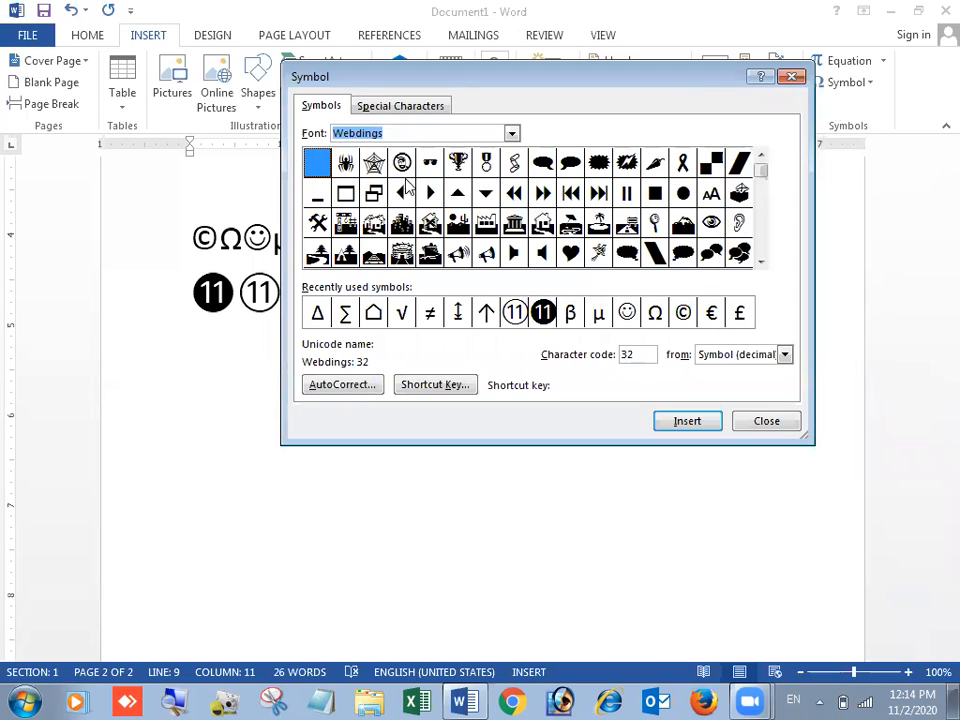
left_click(486, 222)
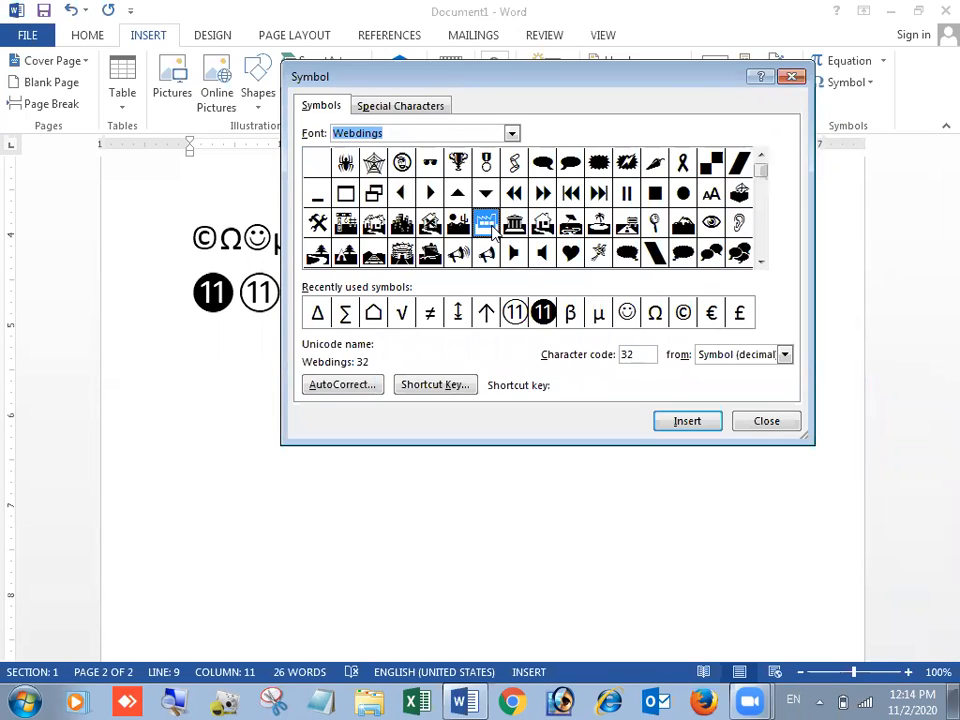
left_click(686, 422)
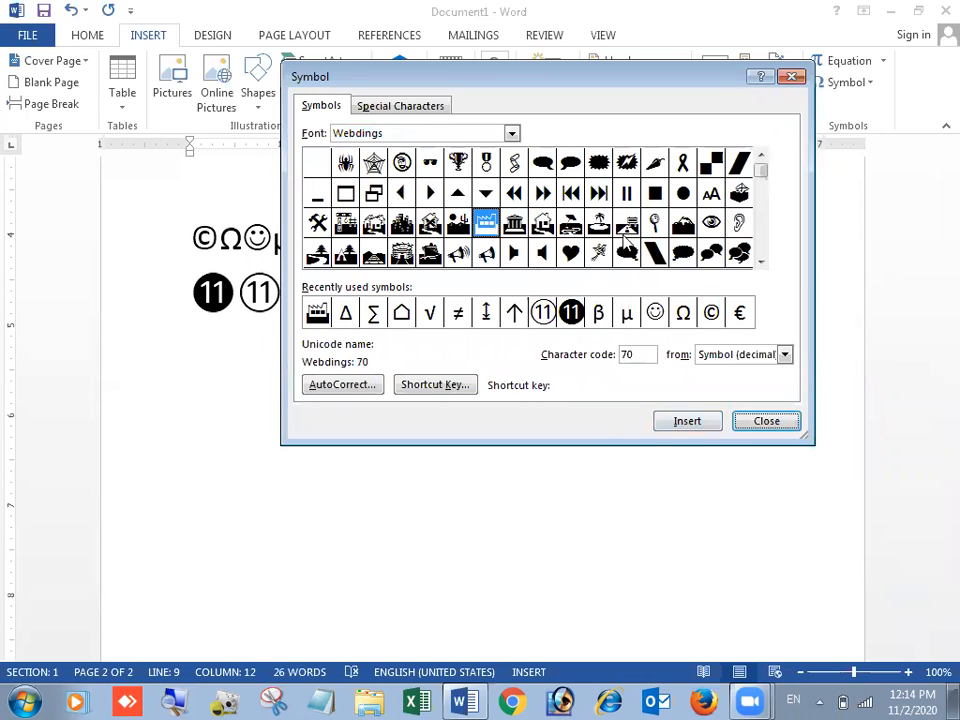
Insert the Webdings highway, stadium, hammer-and-wrench and ballot box symbols after the factory symbol.
left_click(628, 224)
left_click(688, 420)
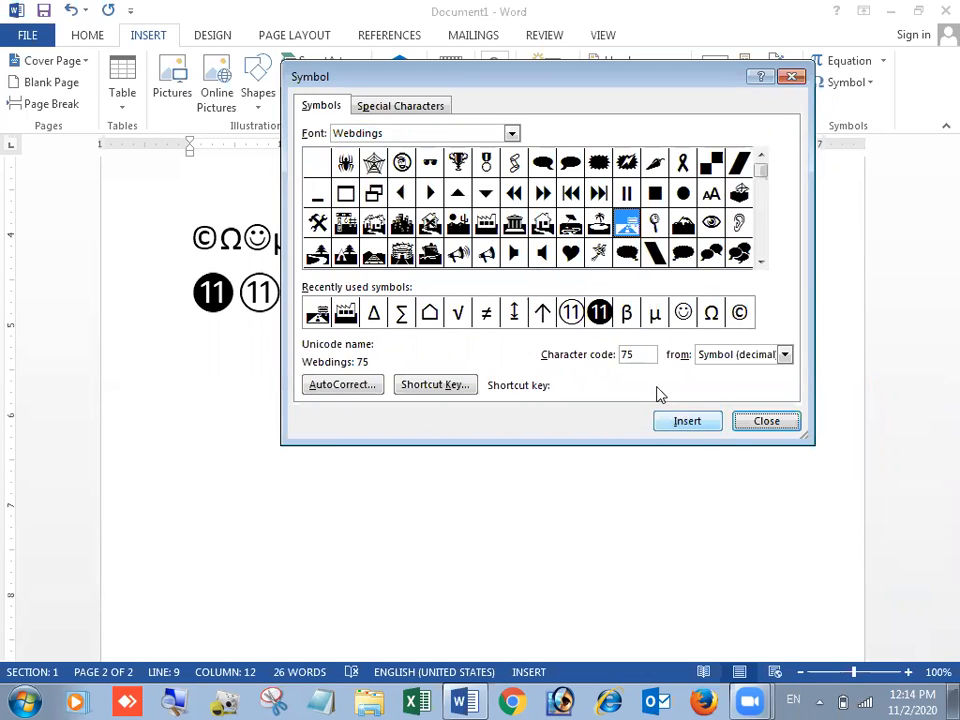
left_click(402, 254)
left_click(686, 421)
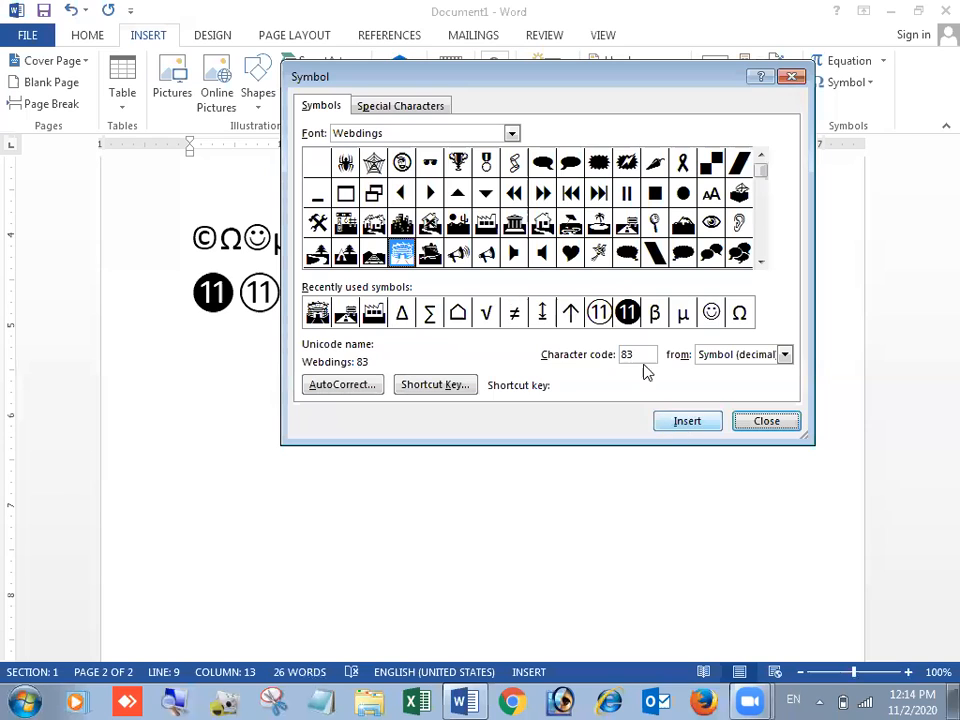
left_click(317, 222)
left_click(687, 421)
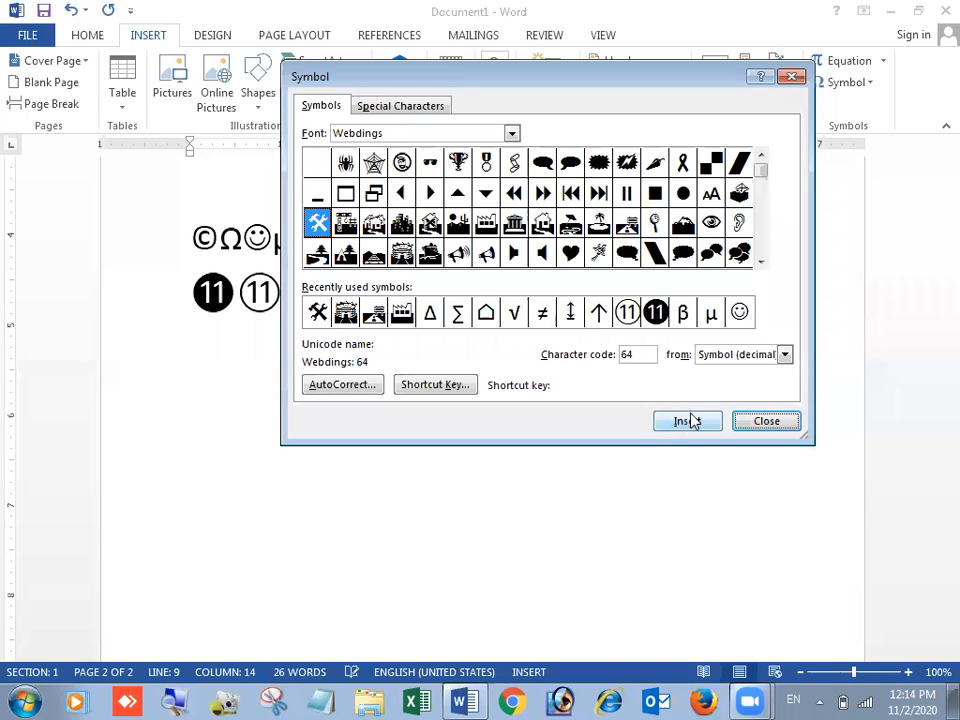
left_click(748, 199)
left_click(696, 428)
left_click_drag(692, 85, 463, 489)
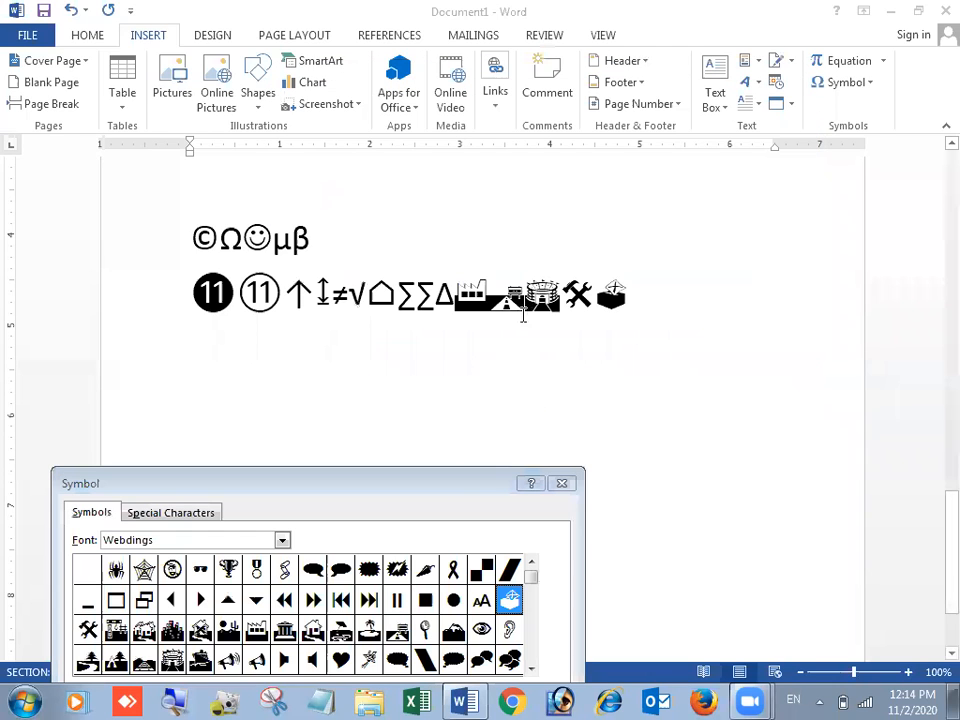
Break the symbol row so the factory, highway, stadium, tools and ballot box each stand on their own line.
left_click(454, 287)
left_click(491, 291)
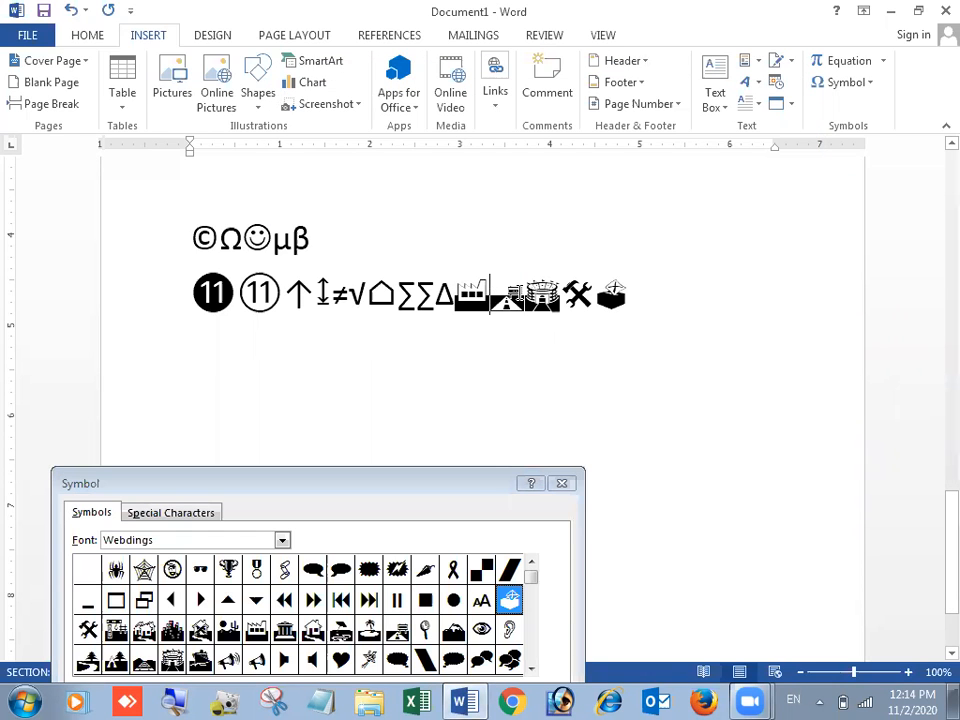
key("Return")
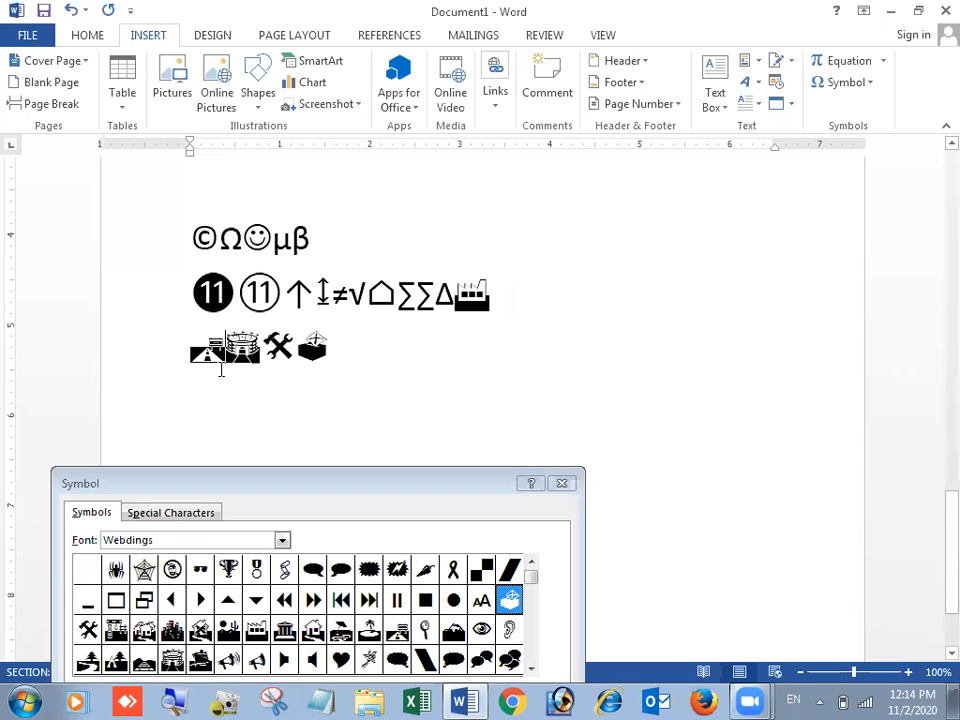
key("Return")
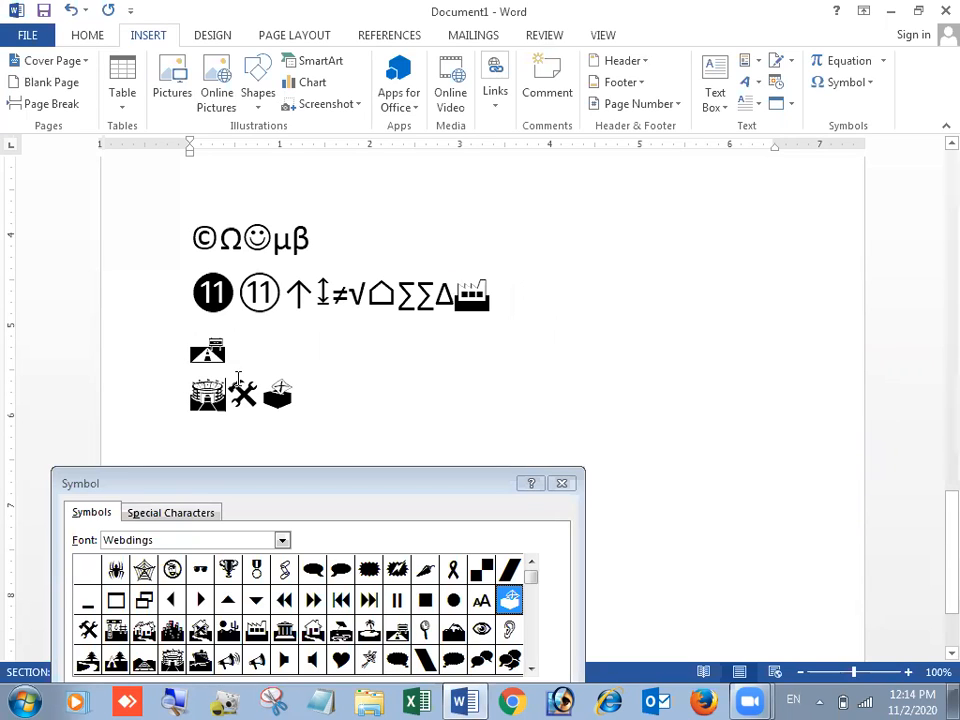
left_click(236, 390)
key("Return")
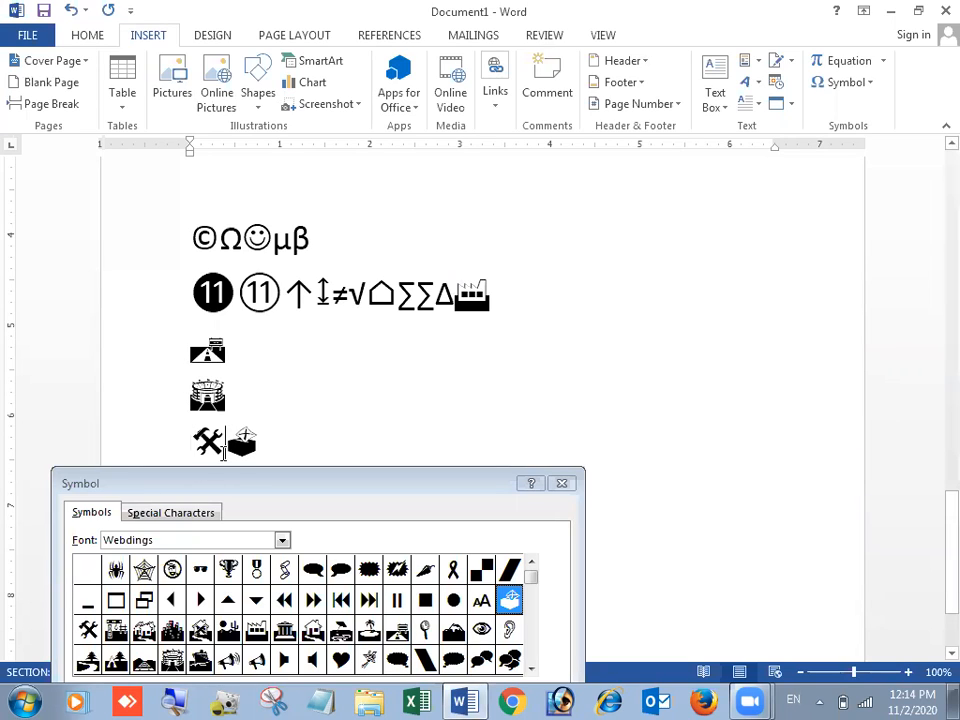
key("Return")
scroll(212, 172, "down", 3)
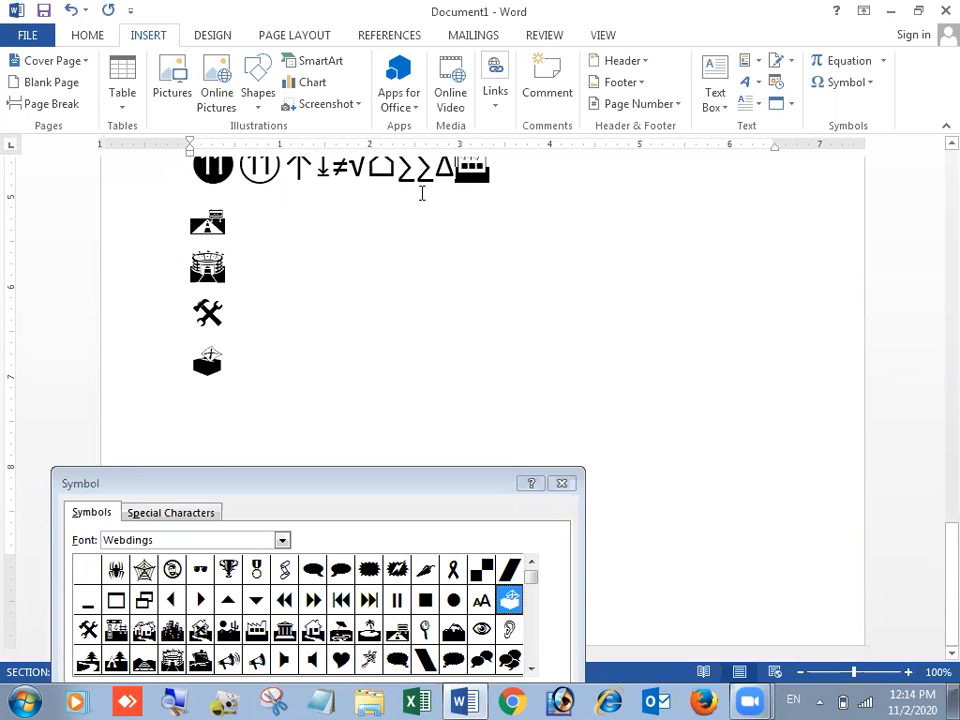
left_click(454, 172)
key("Return")
Enlarge the five Webdings symbols to font size 160 and close the symbol dialog.
left_click_drag(200, 205, 270, 414)
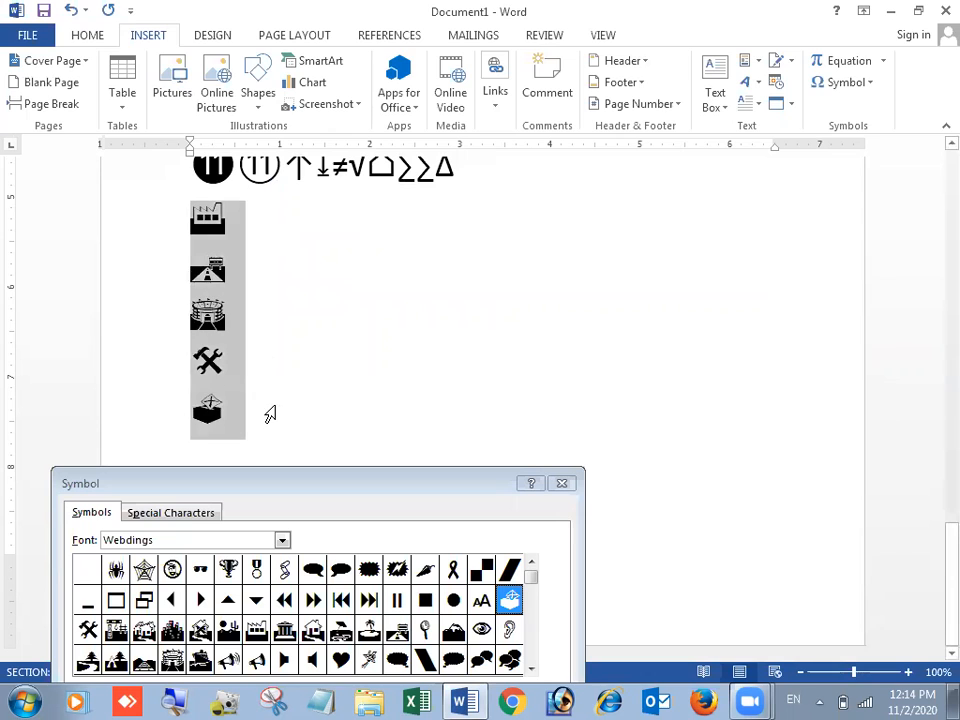
left_click(87, 36)
left_click(213, 67)
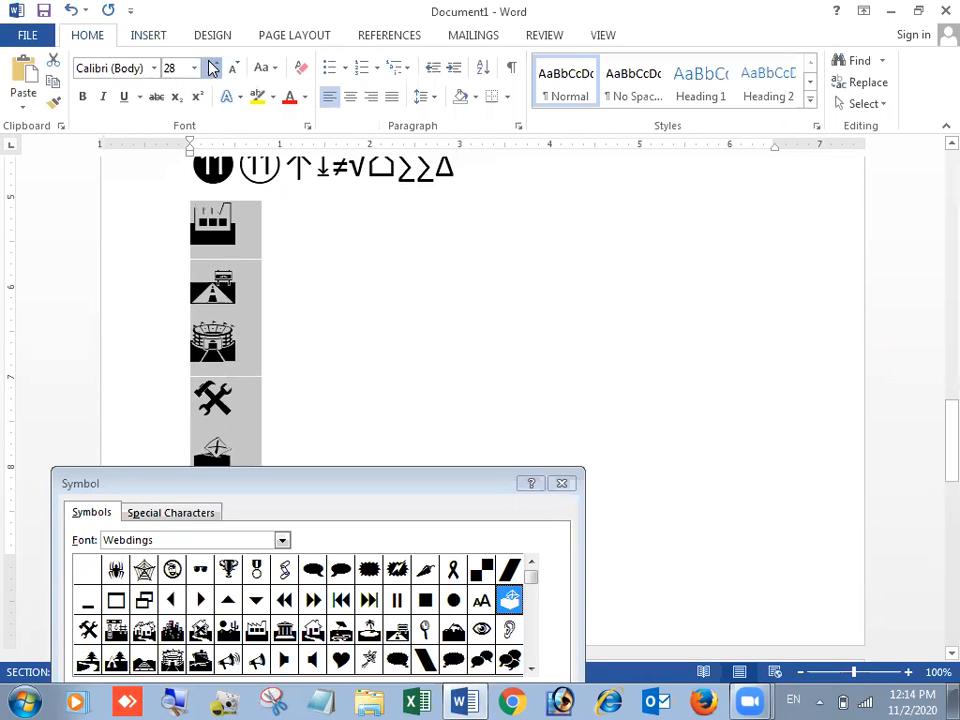
left_click(213, 67)
left_click(213, 67)
left_click(213, 67)
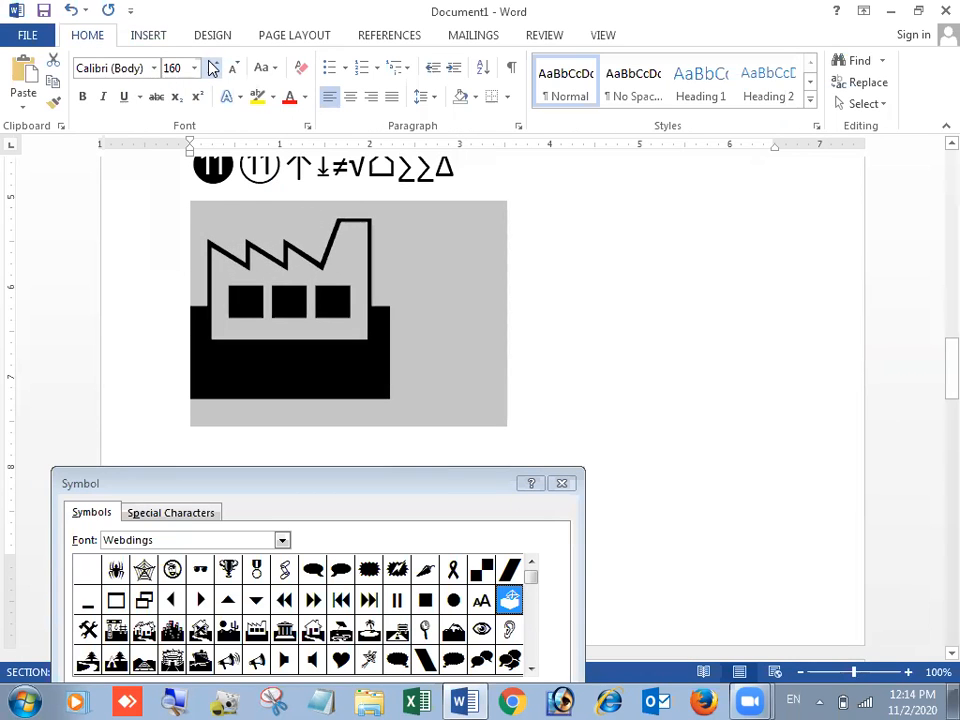
left_click(542, 264)
scroll(542, 298, "down", 1)
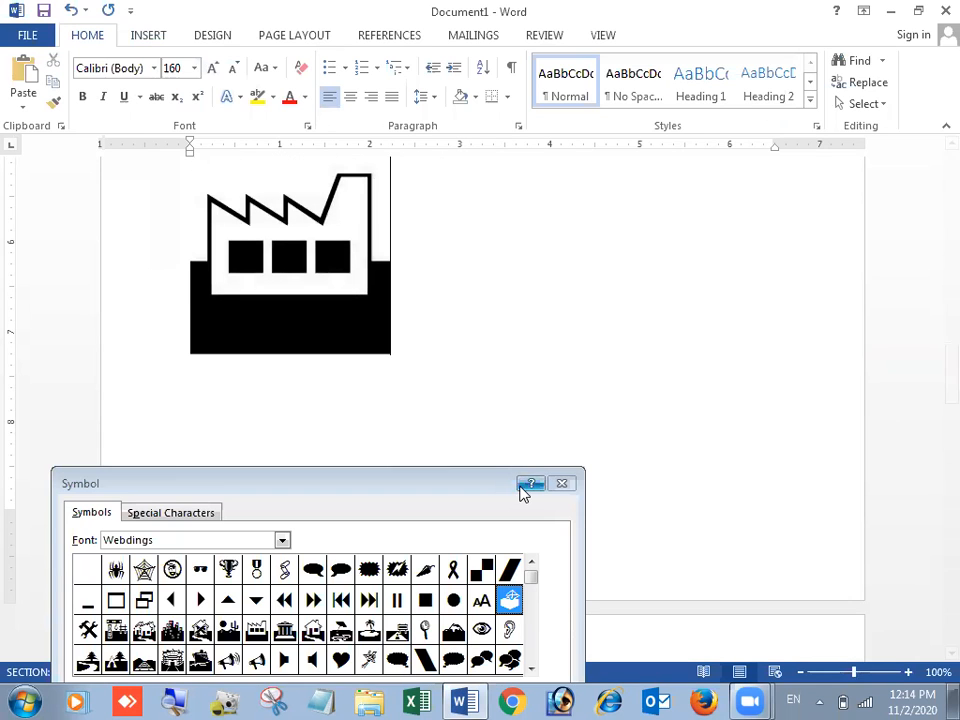
left_click(559, 483)
Look through the enlarged Webdings symbols from the factory to the ballot box on the last page.
scroll(497, 339, "up", 3)
scroll(504, 361, "down", 6)
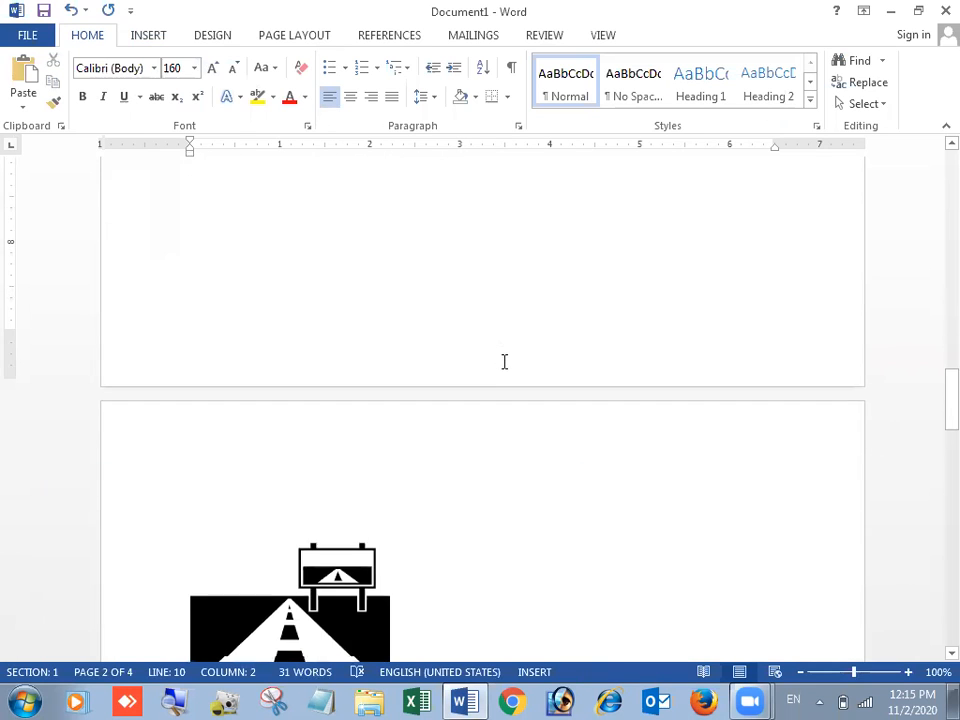
scroll(505, 363, "down", 5)
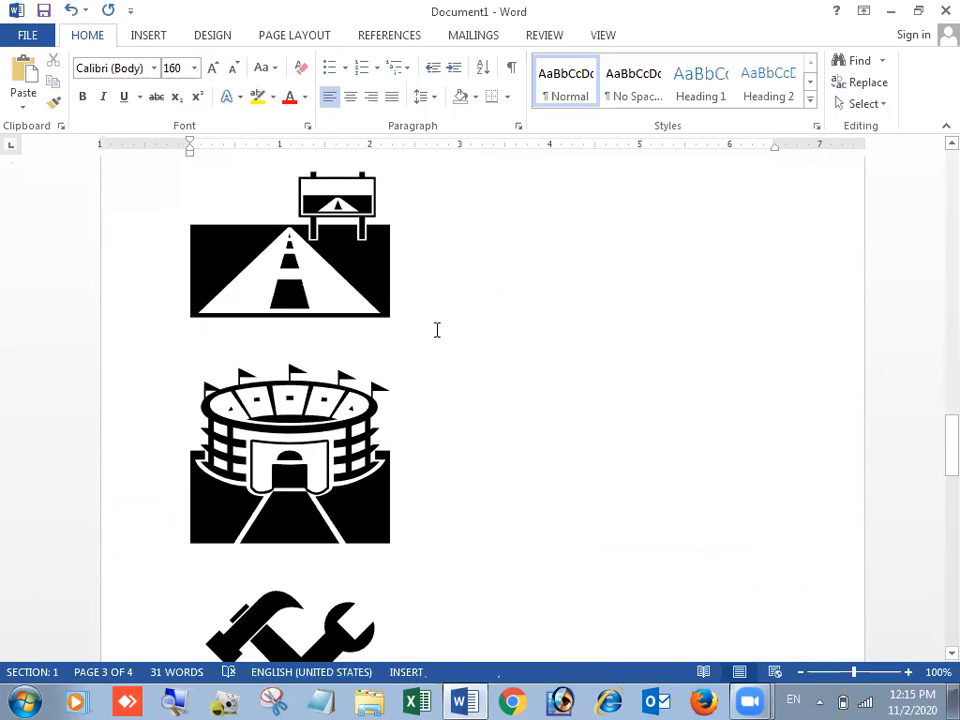
scroll(436, 330, "down", 3)
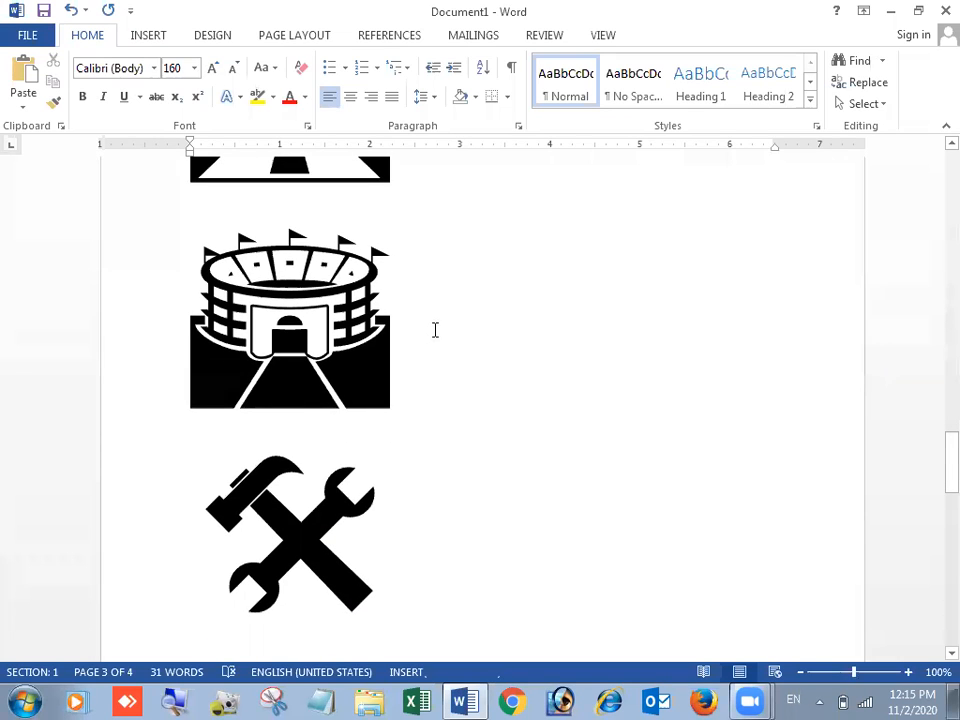
scroll(435, 330, "down", 1)
left_click(457, 444)
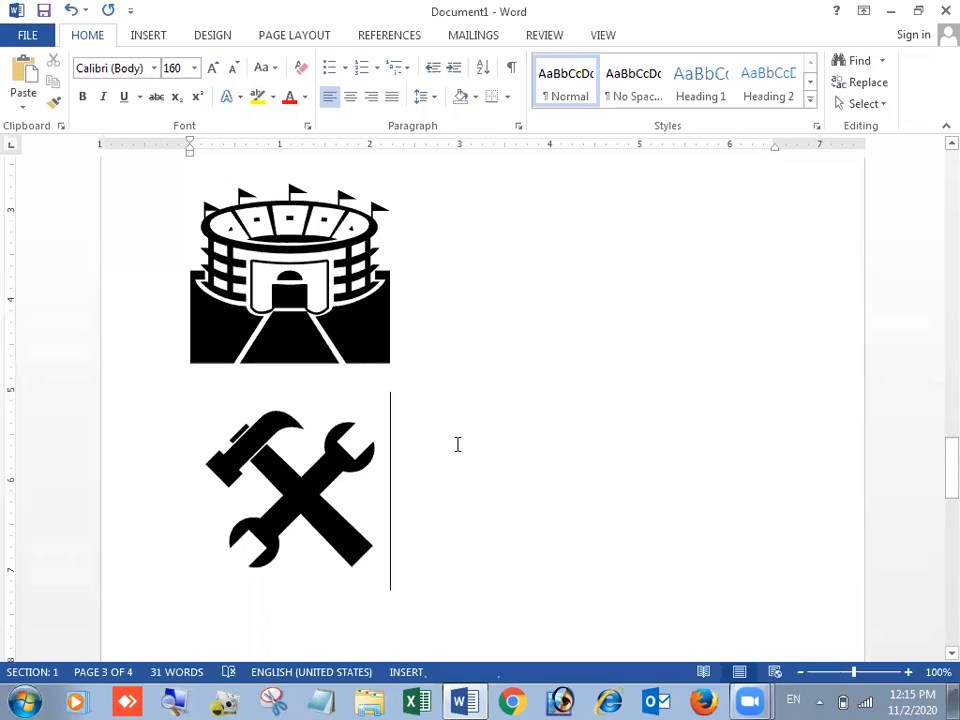
scroll(455, 444, "down", 12)
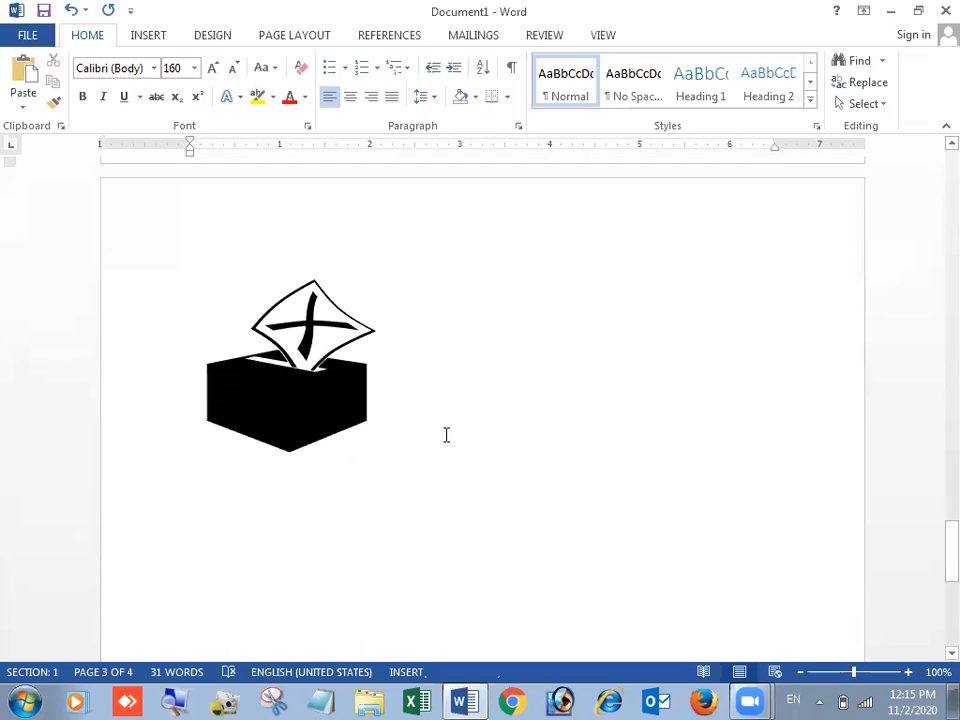
left_click(420, 407)
scroll(376, 315, "up", 4)
scroll(377, 320, "down", 3)
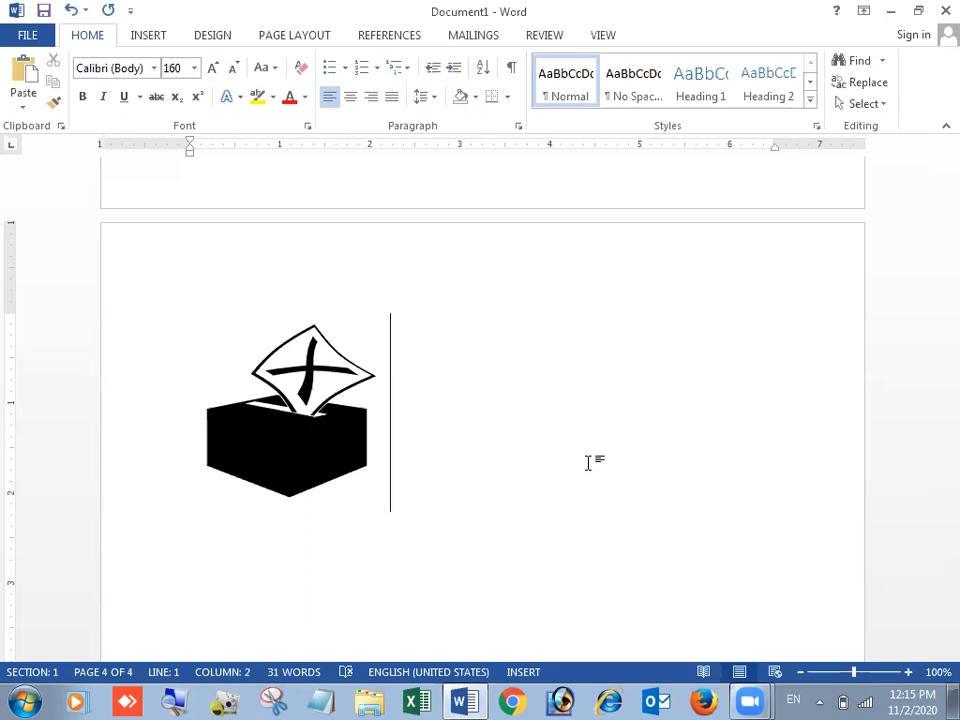
Return to the marks table on the first page and place the cursor in the empty English cell below 78.
scroll(600, 465, "up", 15)
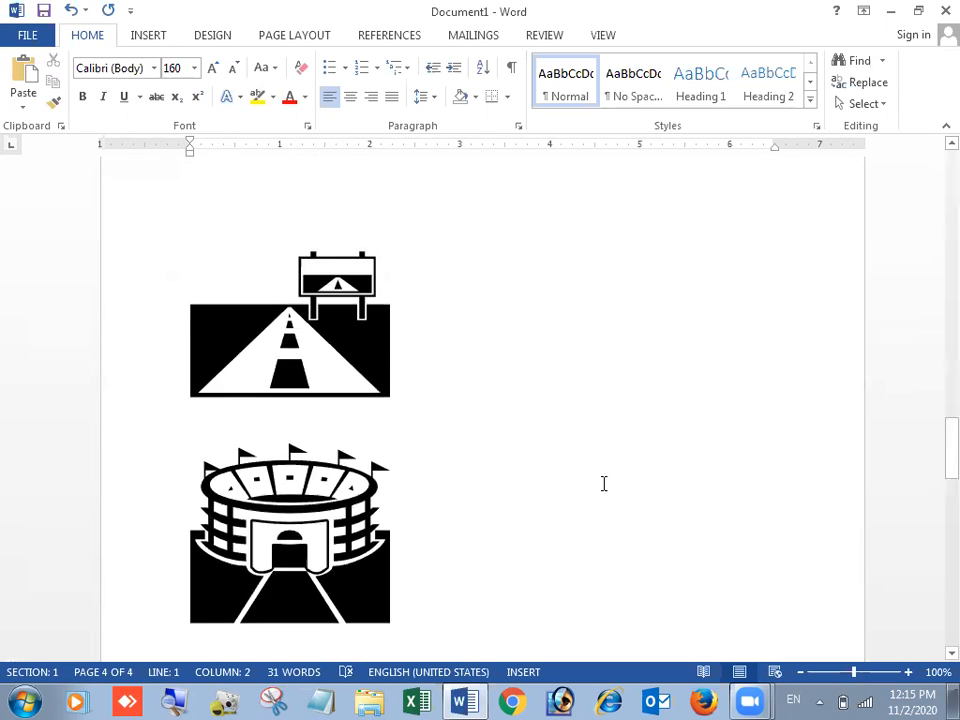
scroll(603, 484, "up", 10)
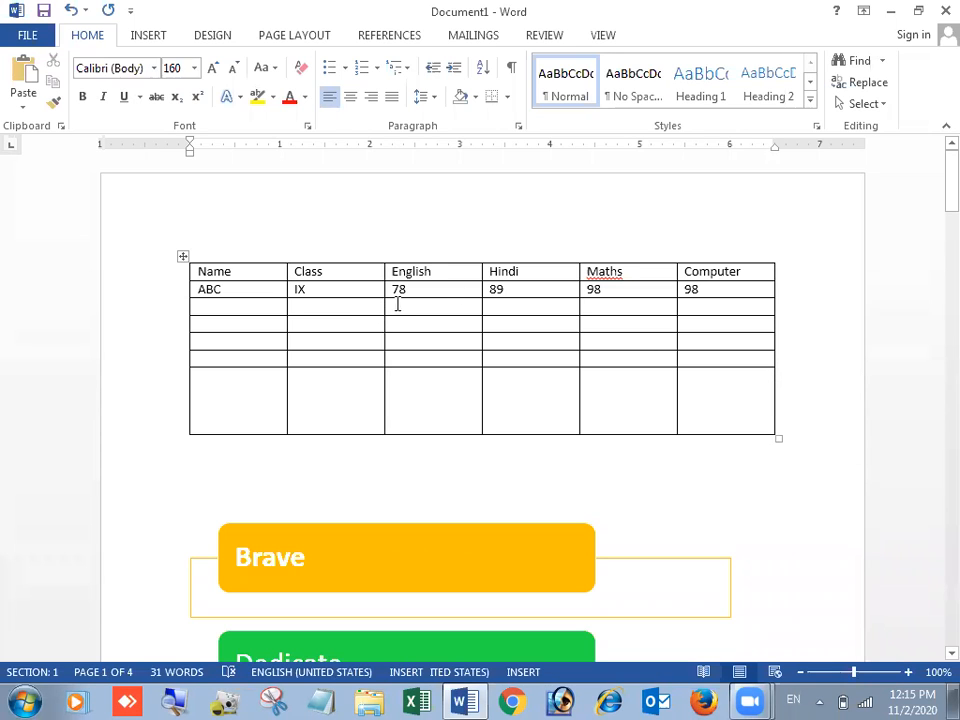
scroll(440, 290, "down", 15)
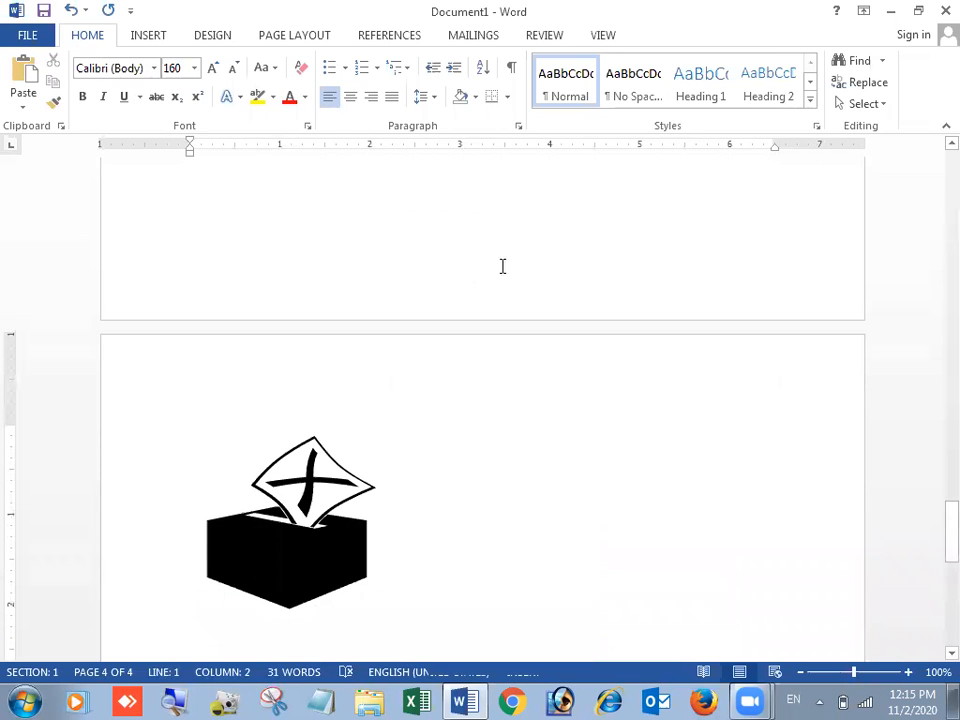
scroll(504, 264, "up", 15)
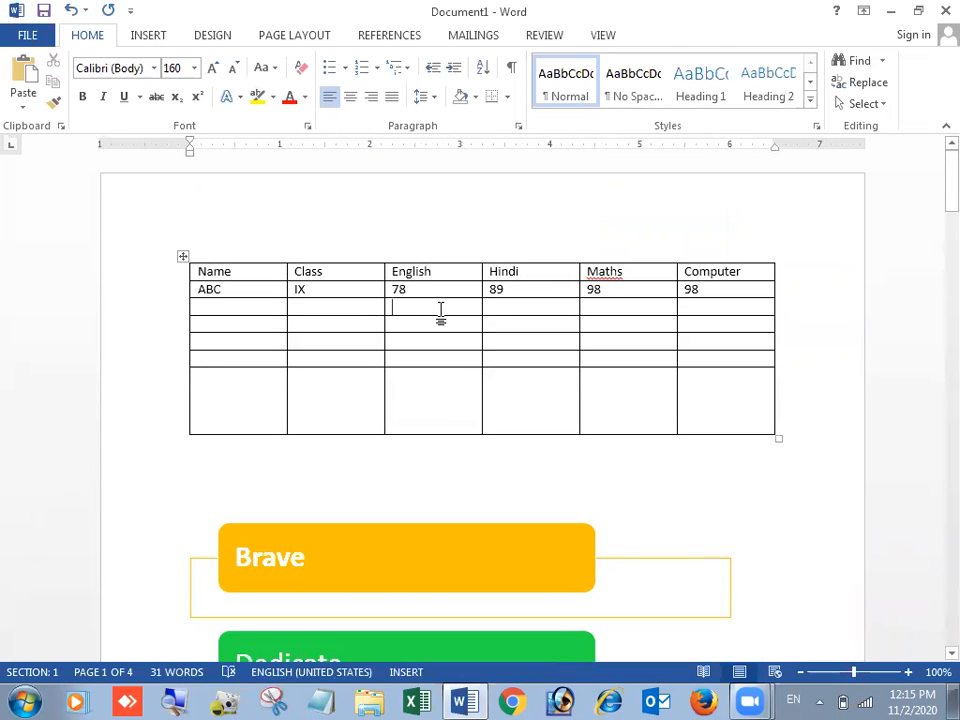
left_click(440, 310)
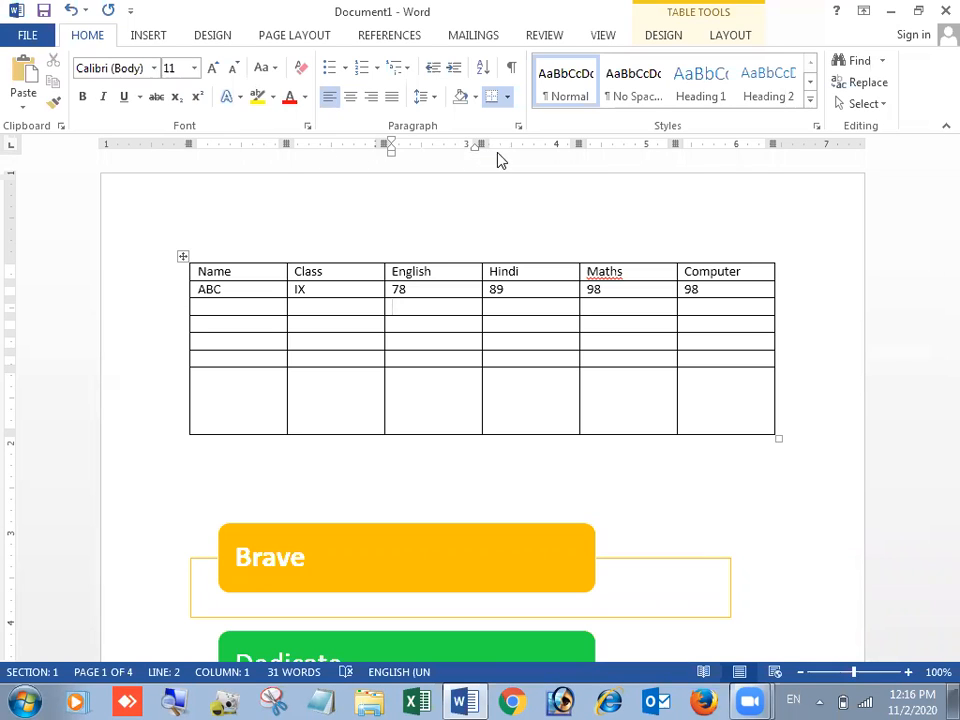
Narrow all six columns of the marks table, from Name to Computer, so each closely fits its heading.
left_click(812, 291)
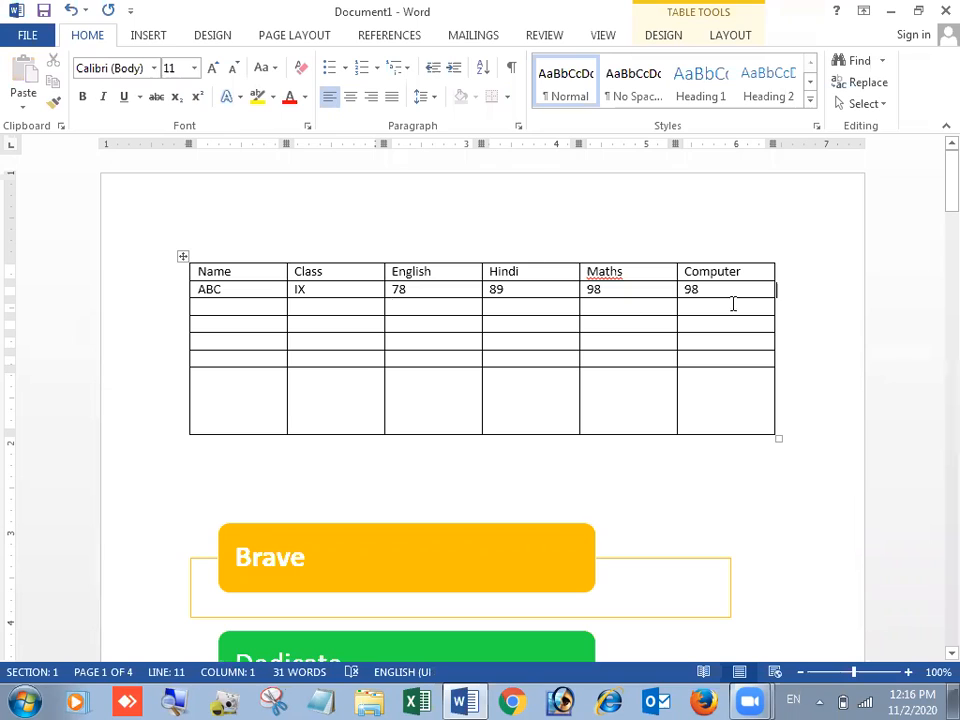
left_click(705, 462)
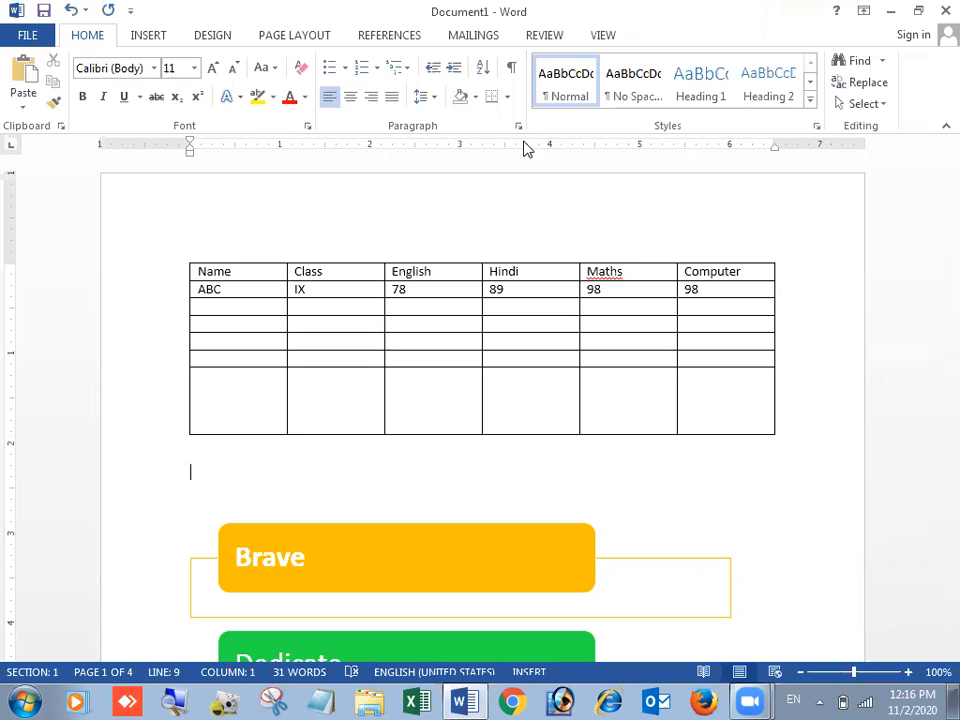
left_click(440, 288)
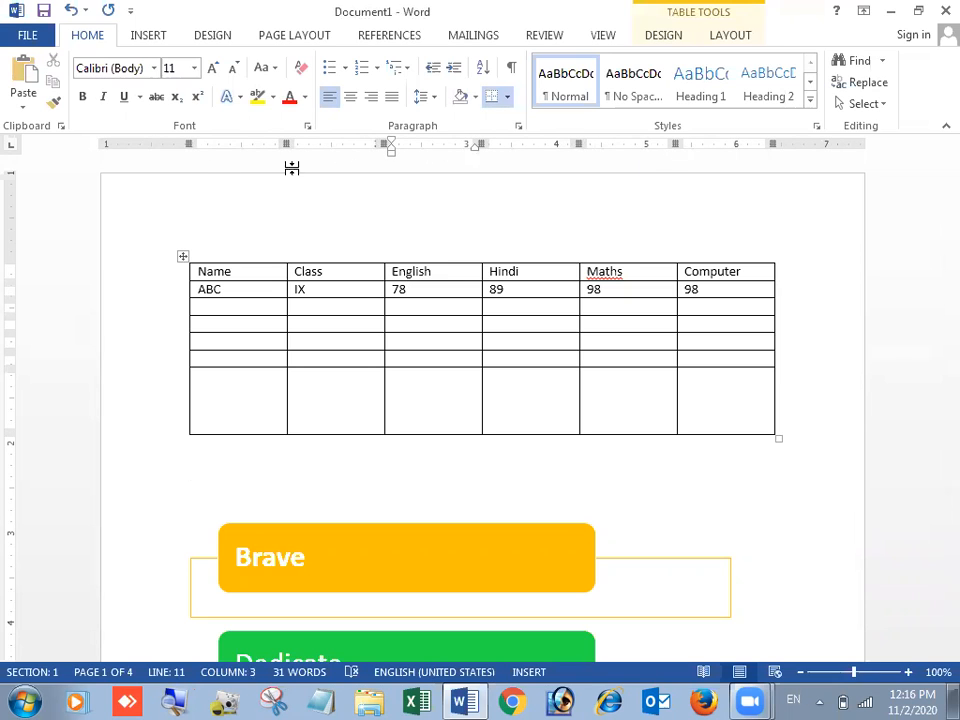
left_click_drag(287, 143, 251, 144)
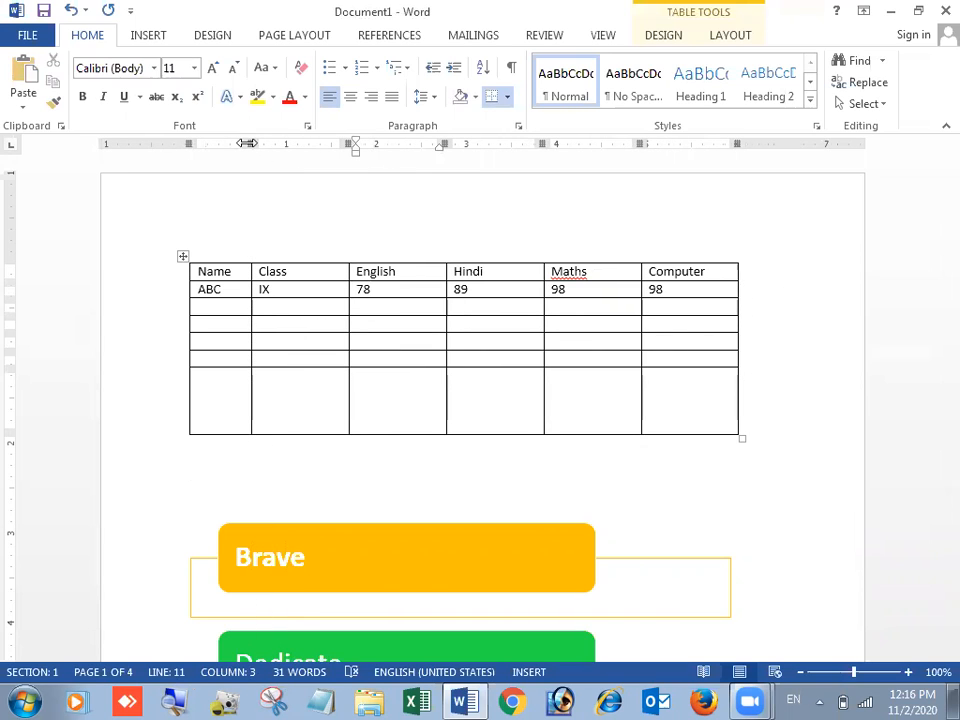
left_click_drag(345, 143, 298, 143)
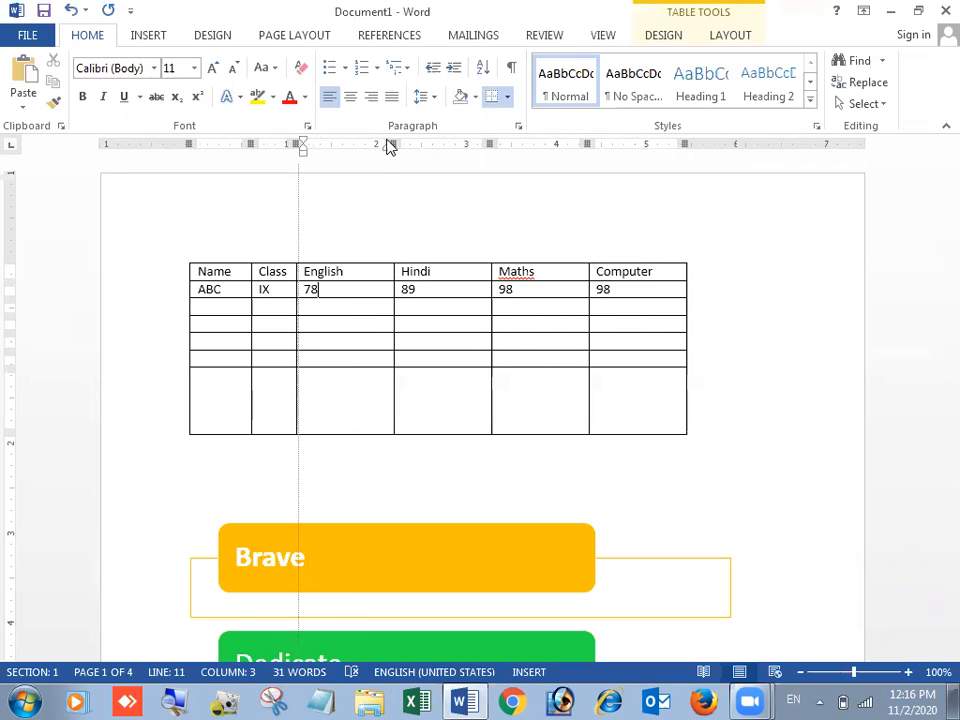
left_click_drag(392, 143, 357, 143)
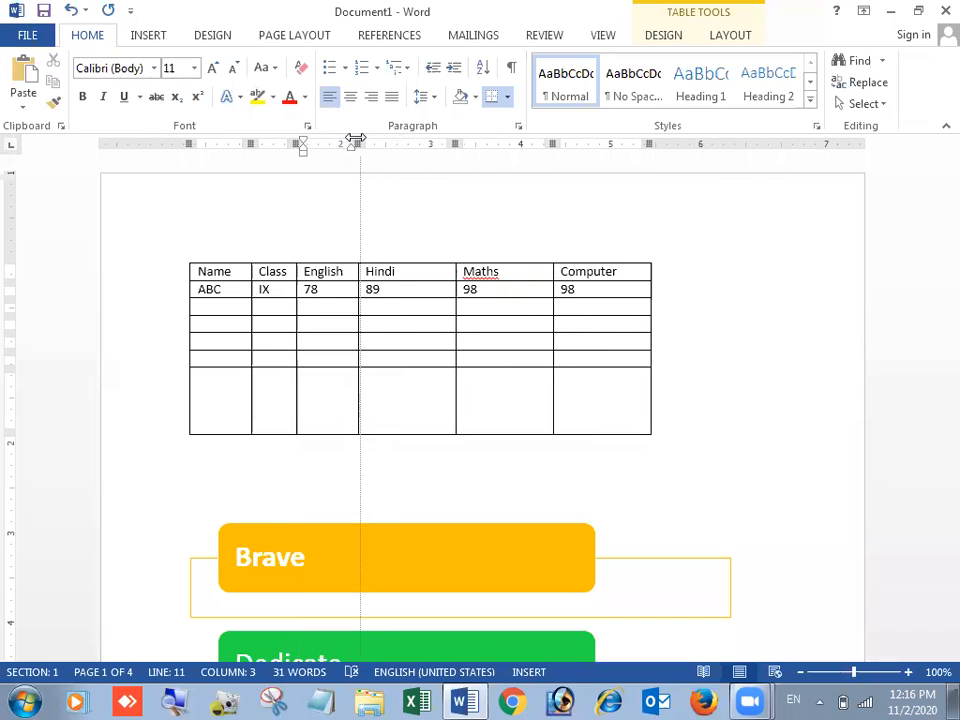
left_click_drag(444, 140, 400, 143)
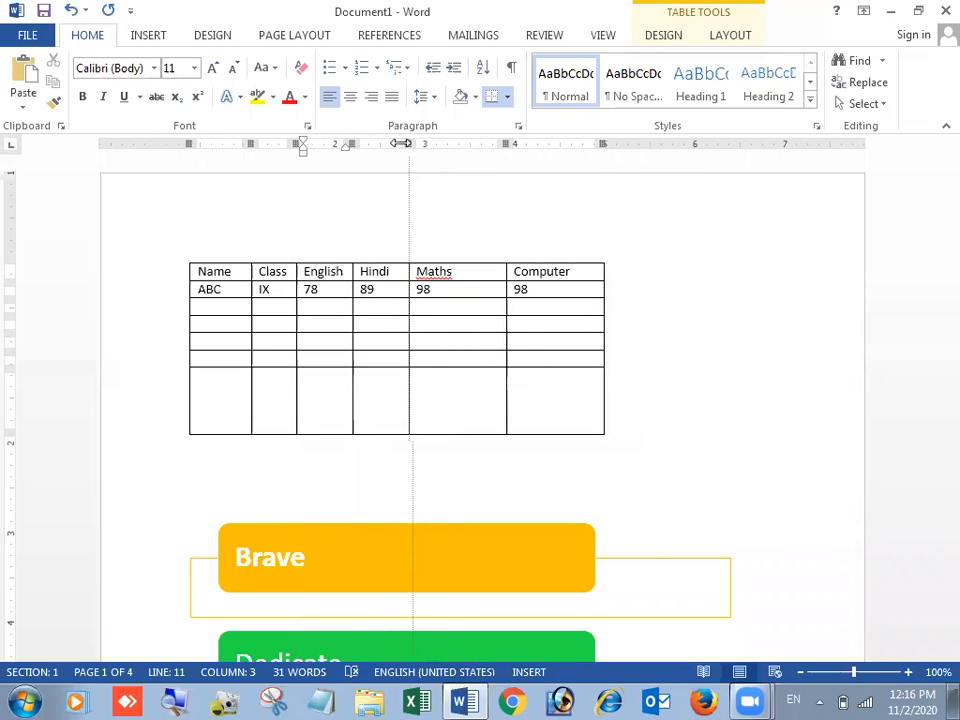
left_click_drag(507, 143, 455, 143)
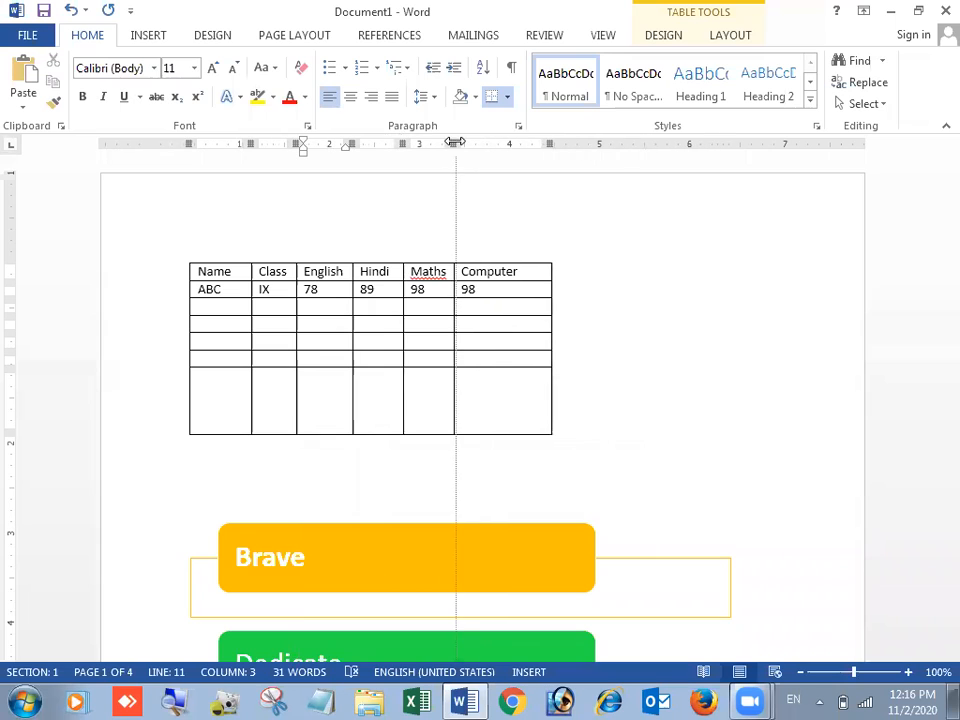
left_click_drag(551, 143, 527, 148)
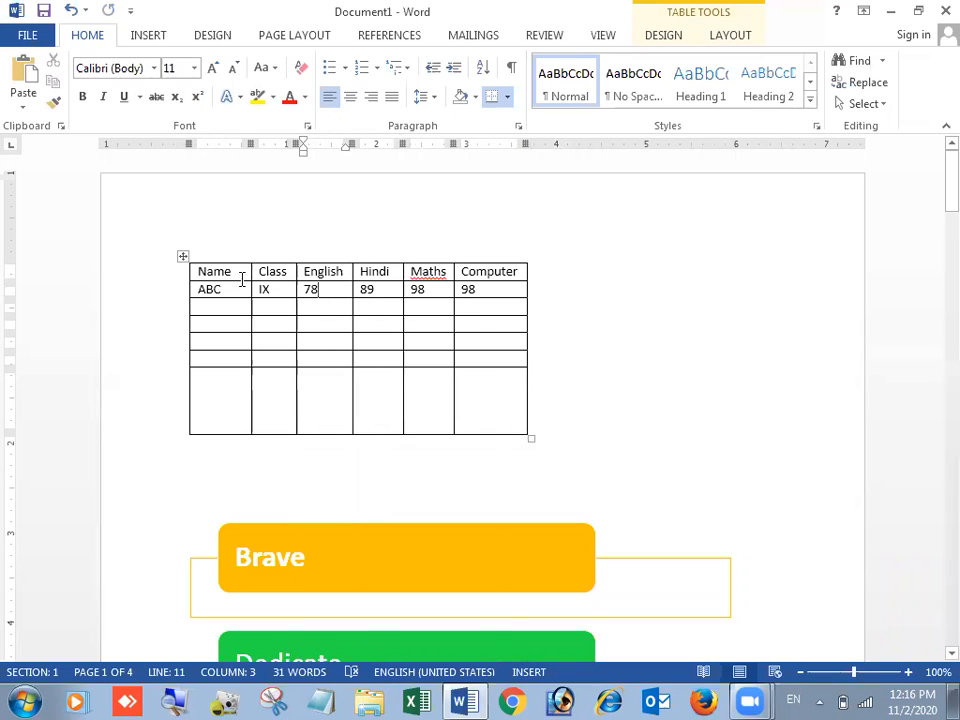
left_click(487, 288)
key("Return")
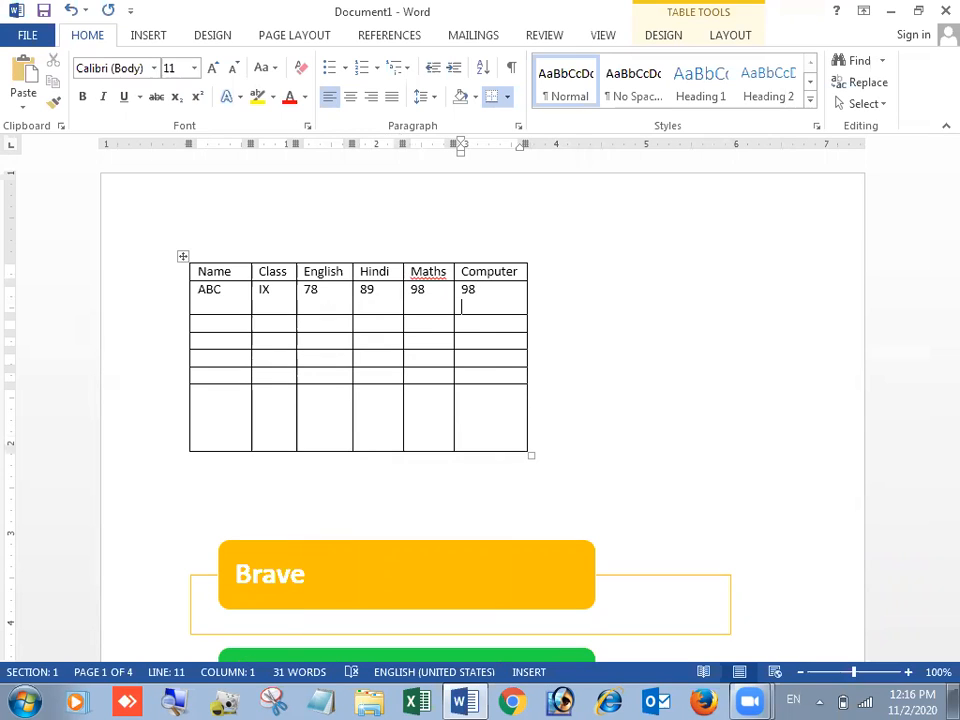
key("BackSpace")
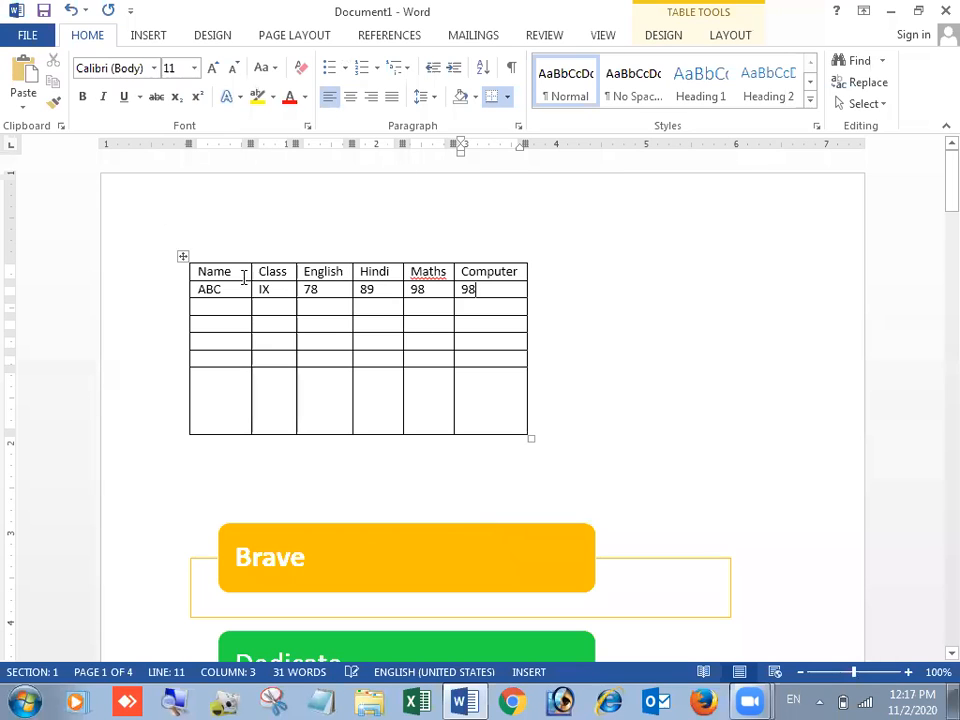
Apply the blue grid table style with a solid header row and banded rows to the whole marks table.
left_click(184, 256)
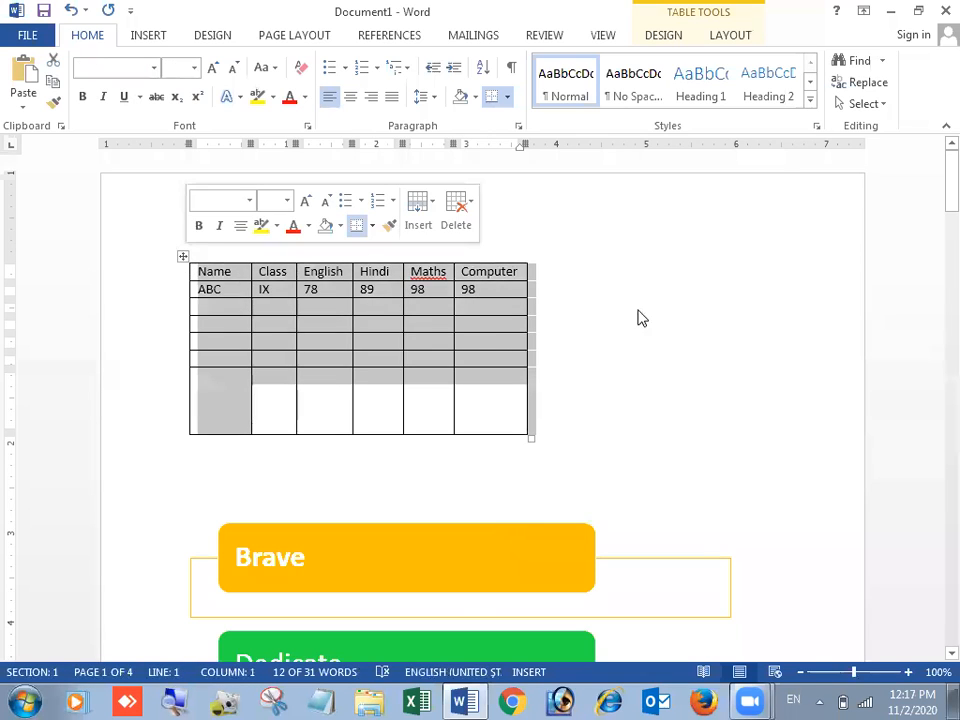
left_click(676, 303)
left_click(184, 257)
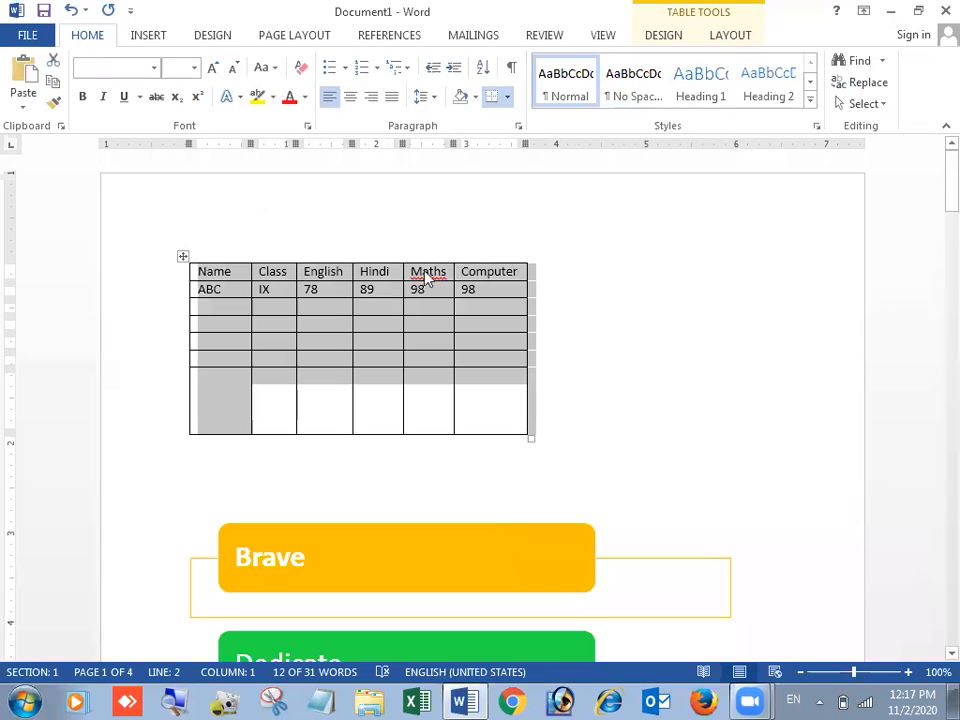
left_click(184, 257)
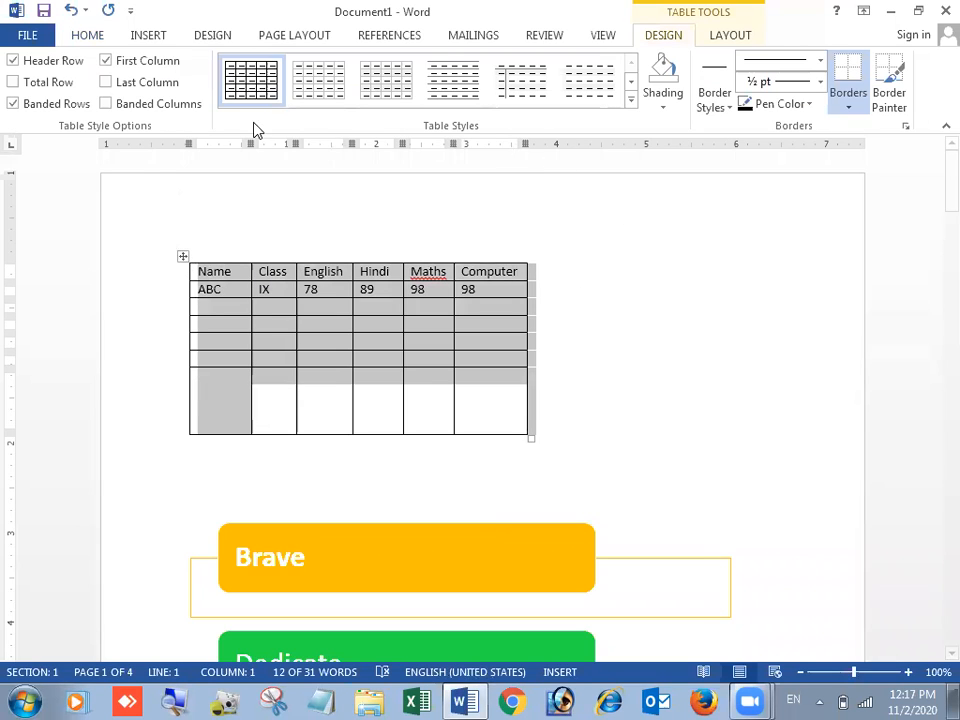
left_click(604, 283)
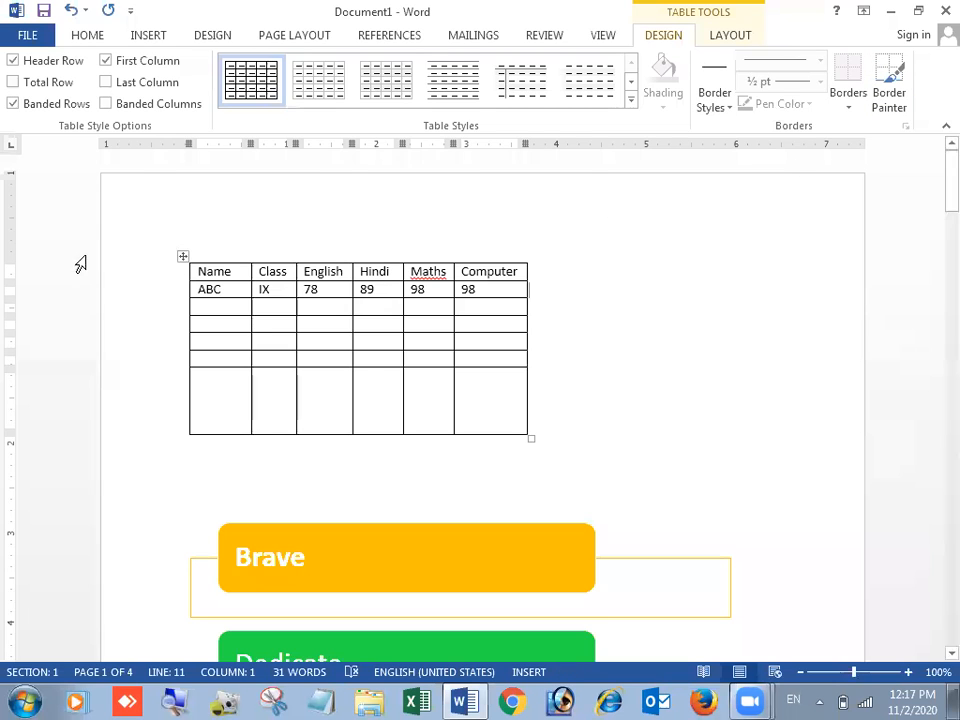
left_click(181, 256)
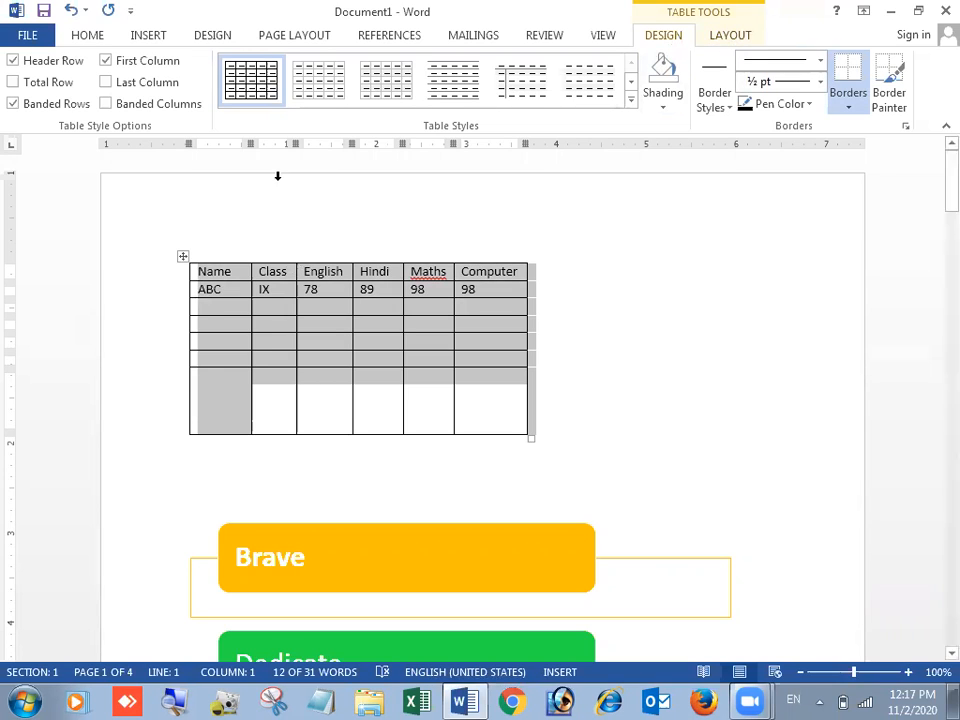
left_click(632, 103)
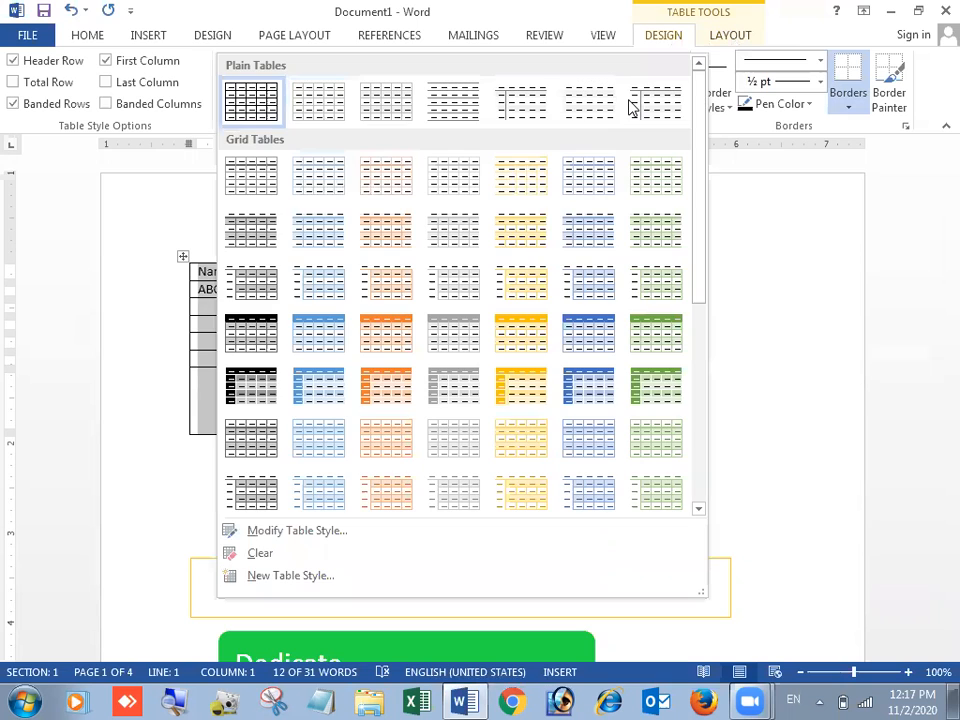
left_click(598, 340)
left_click(214, 373)
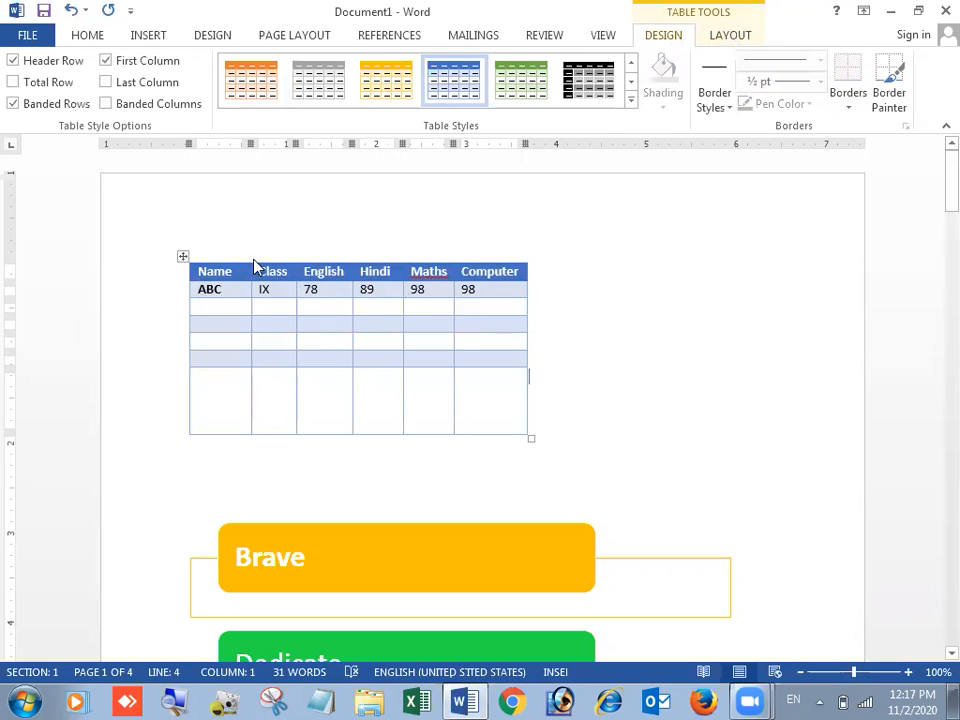
Apply the green grid table style with a solid header row and banded rows to the whole marks table.
left_click(182, 256)
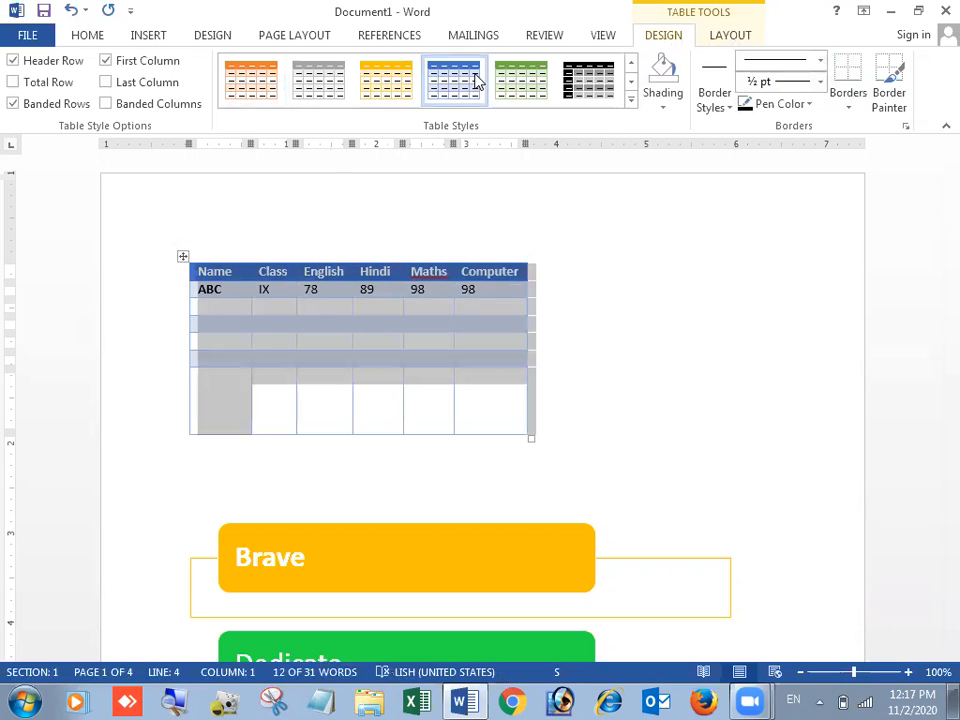
left_click(538, 80)
left_click(638, 288)
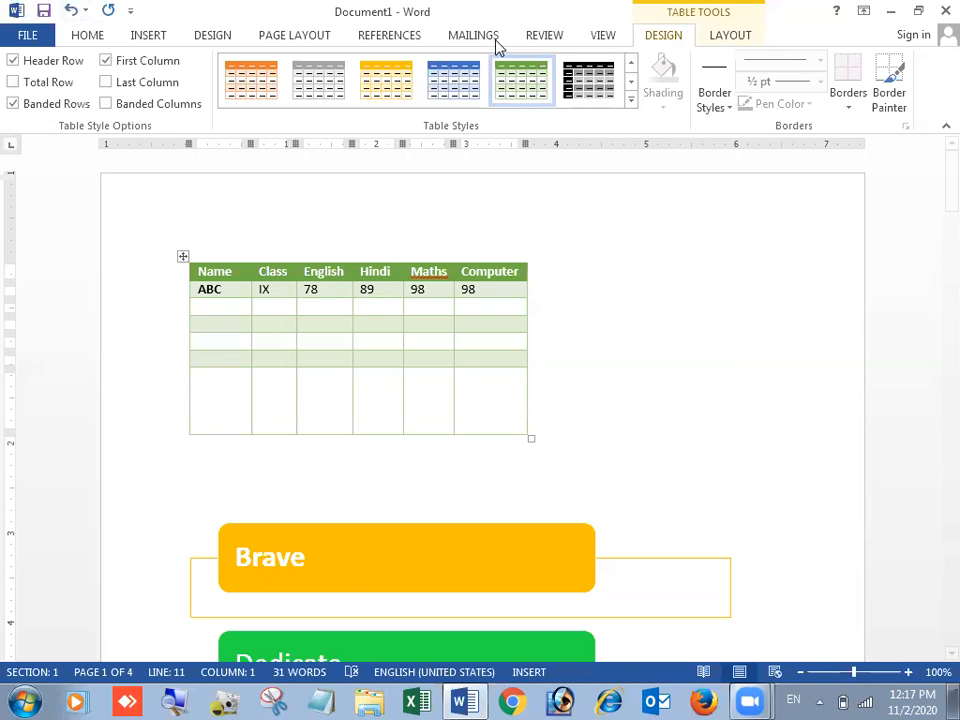
Enter the marks 89, 87 and 92 in the three empty Computer cells below 98.
left_click(730, 37)
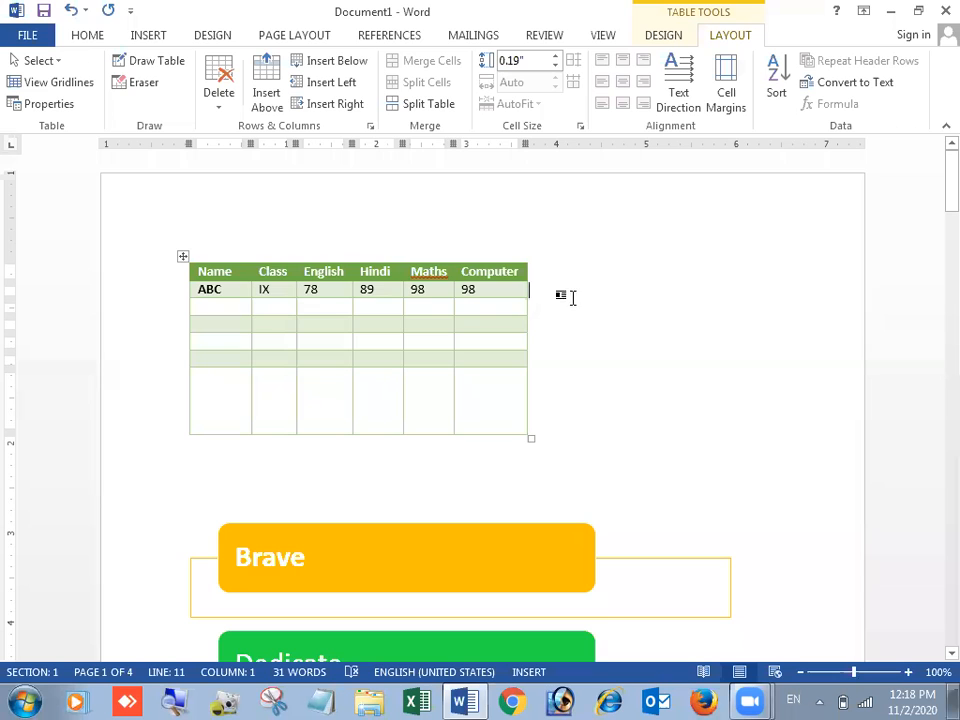
scroll(556, 345, "up", 7, "ctrl")
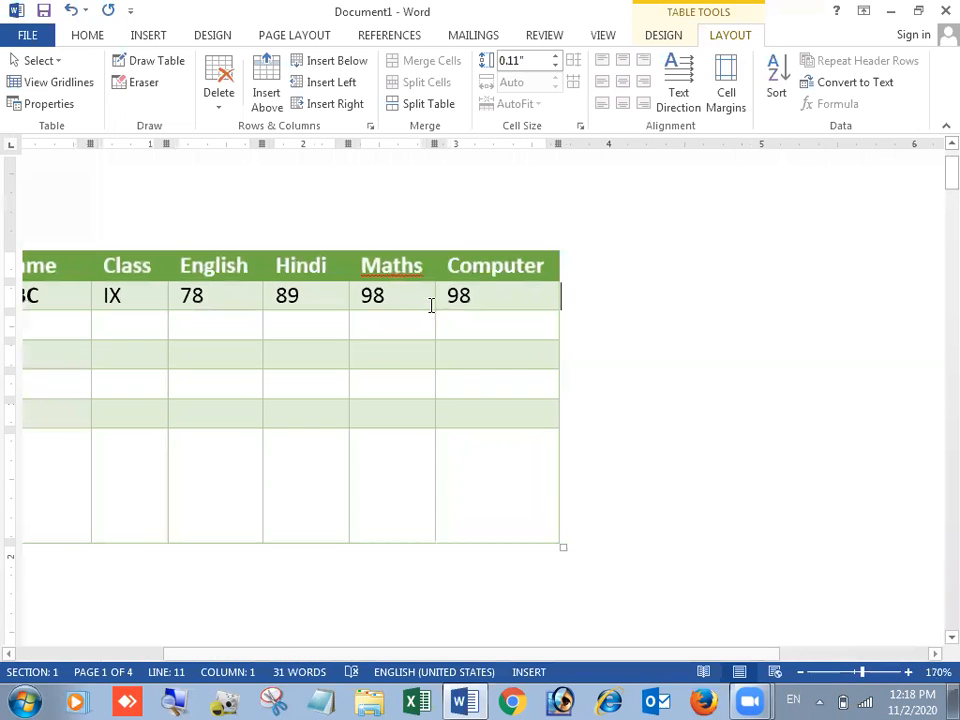
left_click_drag(297, 655, 179, 655)
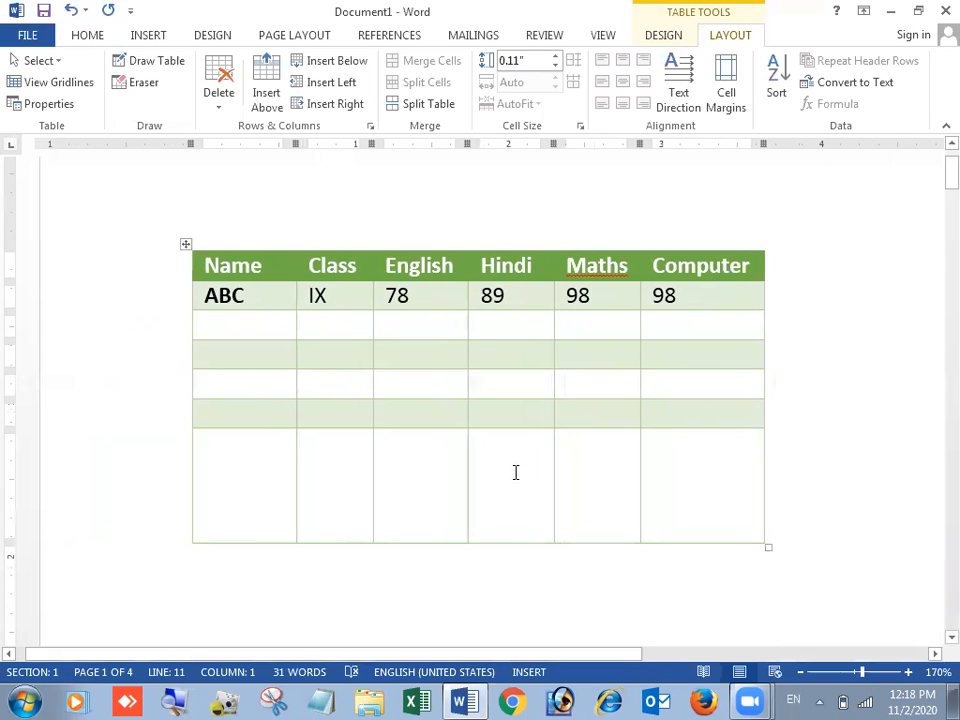
left_click(527, 531)
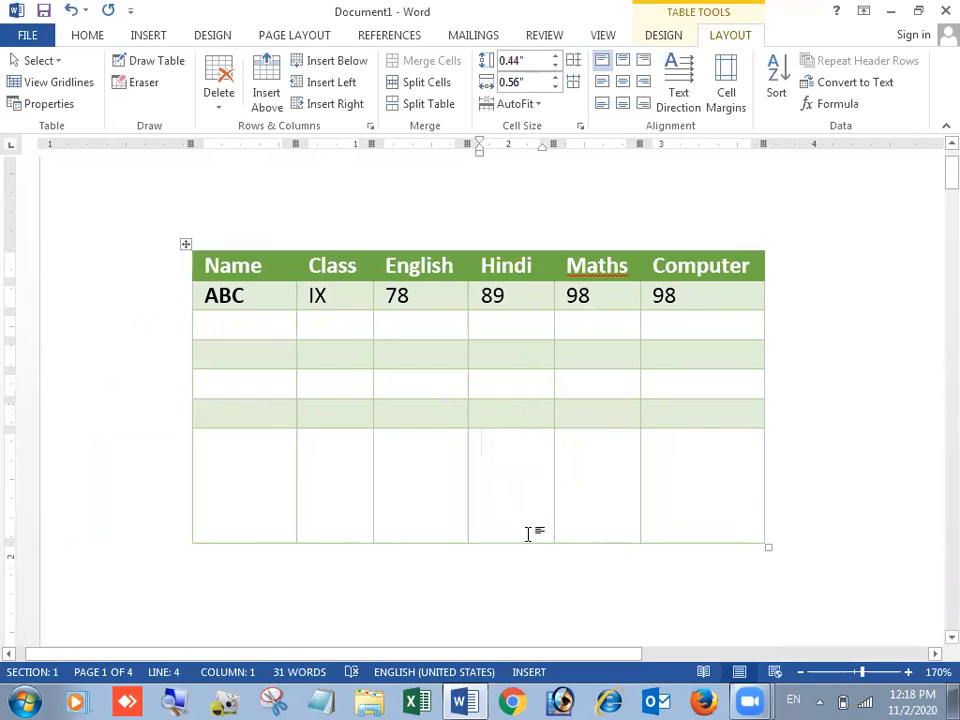
left_click(671, 322)
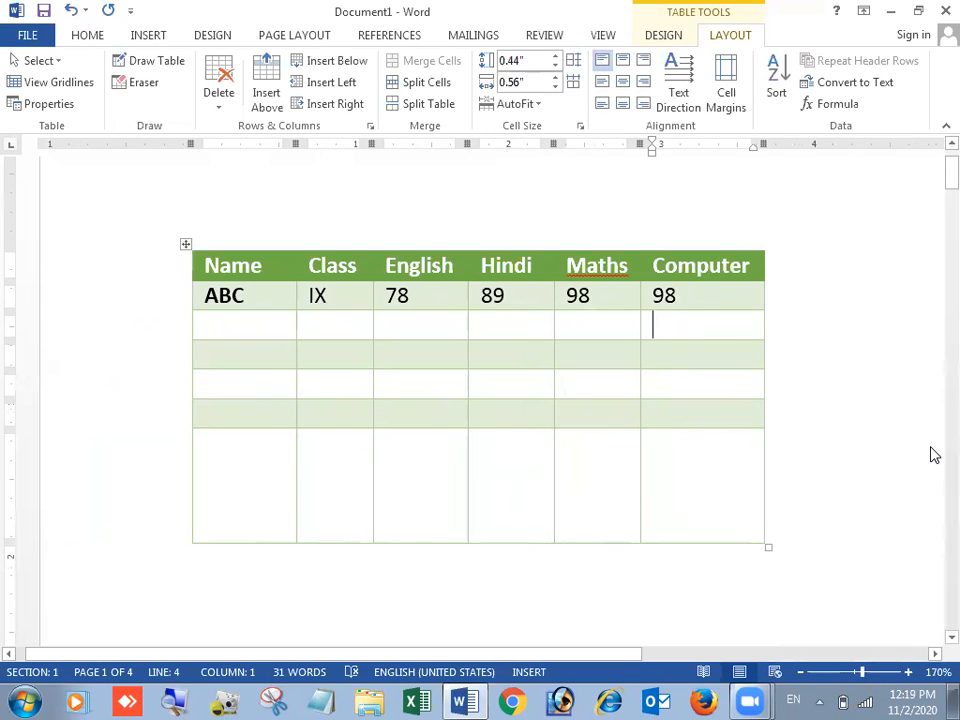
type("89")
type("87")
key("Down")
type("92")
Insert the formula =SUM(ABOVE) in the empty Computer cell below 92 to total the column's marks.
left_click(664, 419)
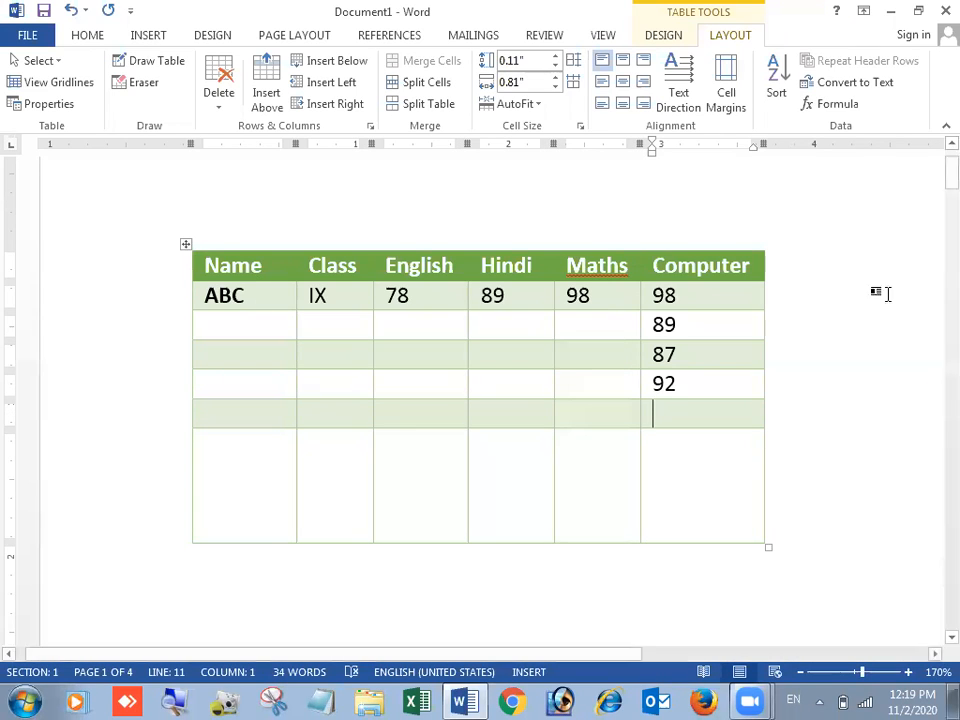
left_click(854, 291)
left_click(860, 343)
left_click(735, 577)
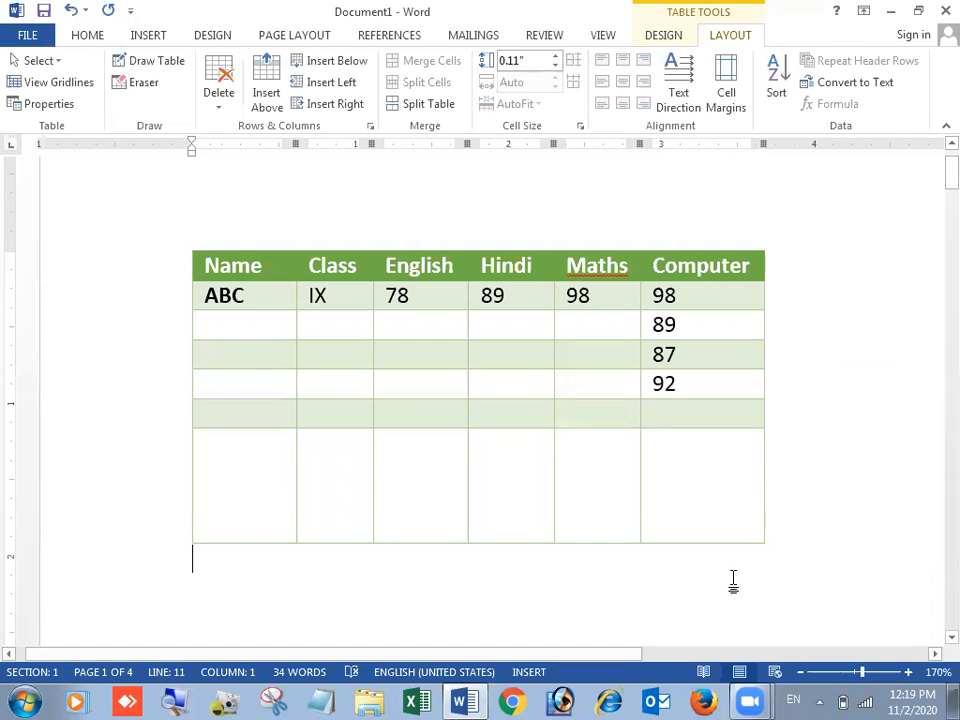
left_click(673, 416)
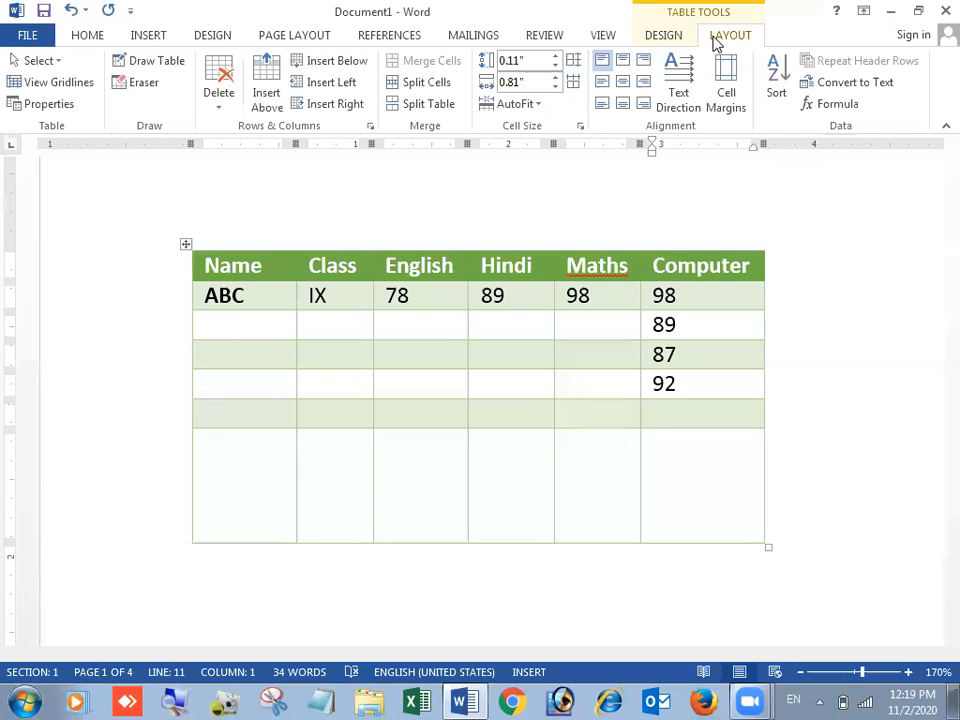
left_click(812, 105)
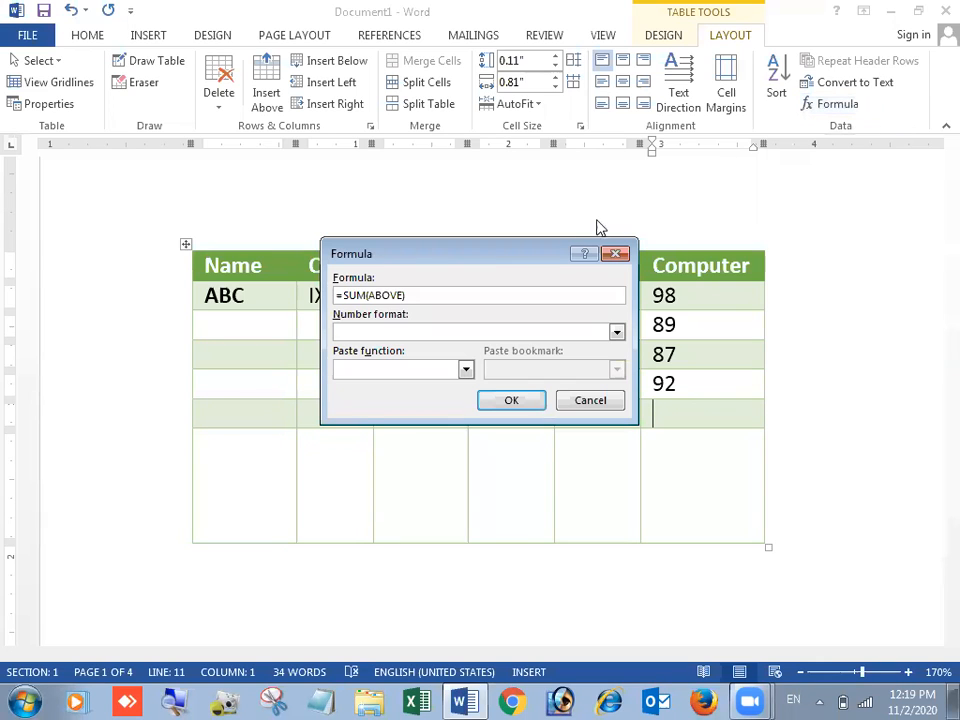
left_click_drag(511, 253, 543, 198)
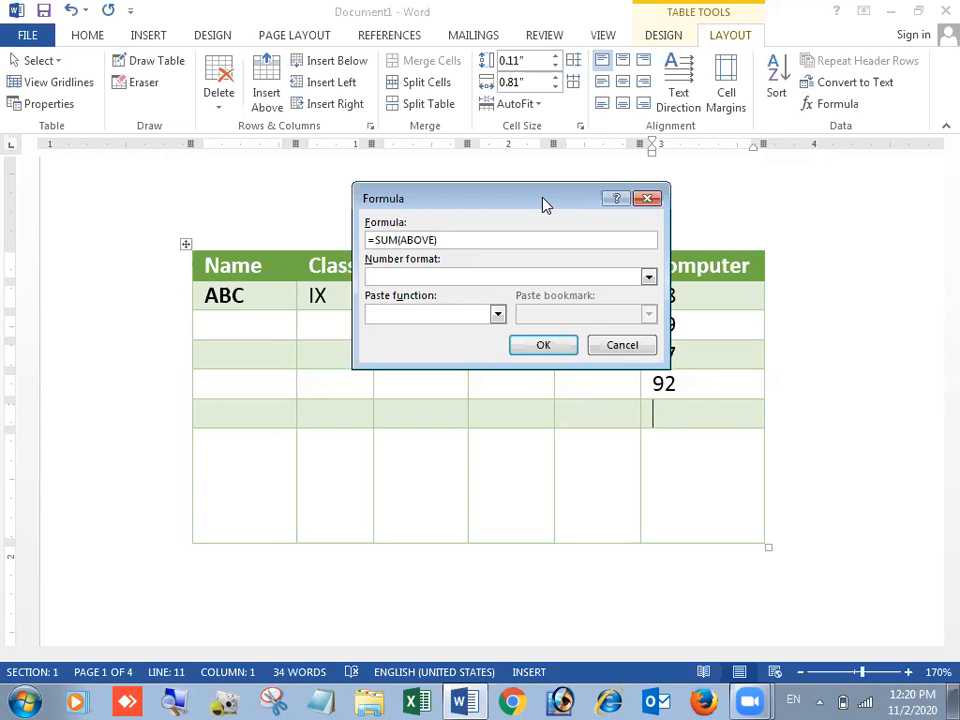
left_click(556, 345)
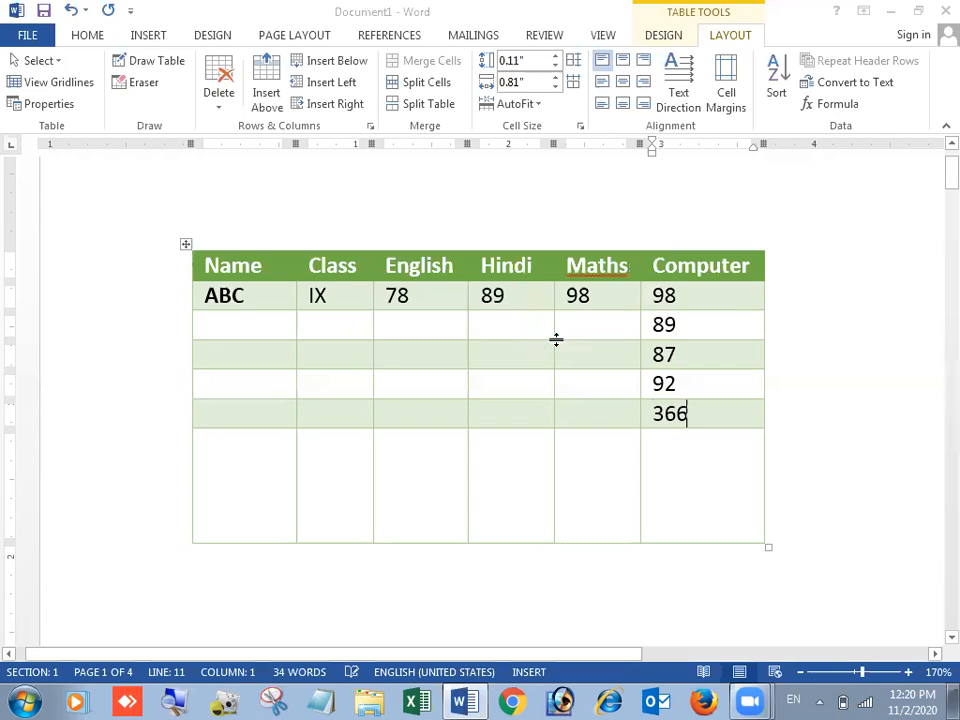
Replace the Computer mark 92 with 100 and place the cursor in the total cell below it.
double_click(671, 410)
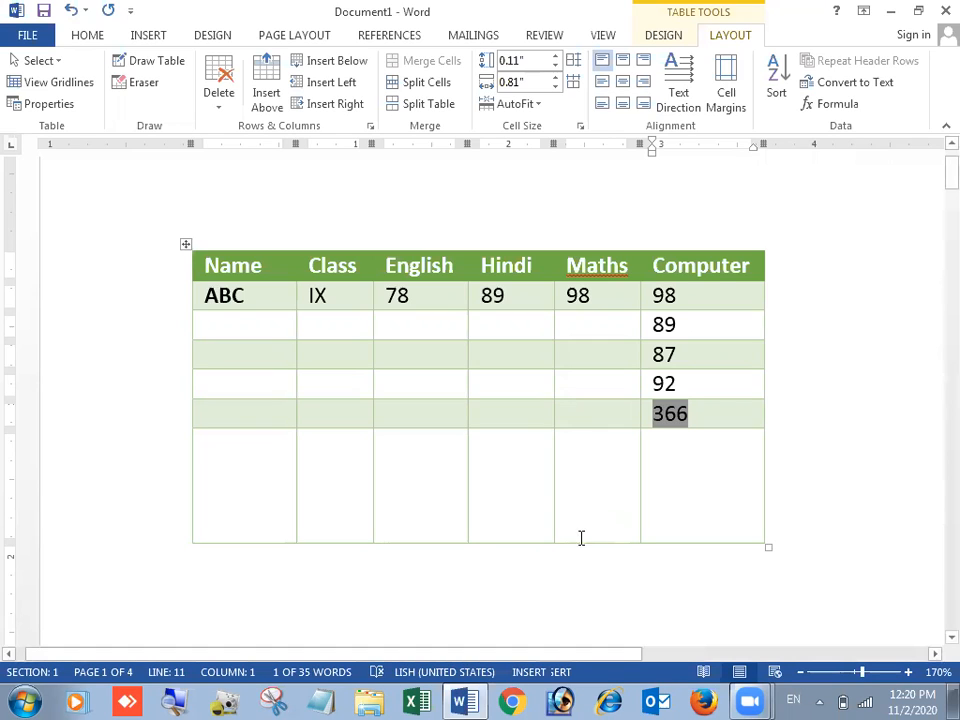
left_click_drag(651, 383, 680, 384)
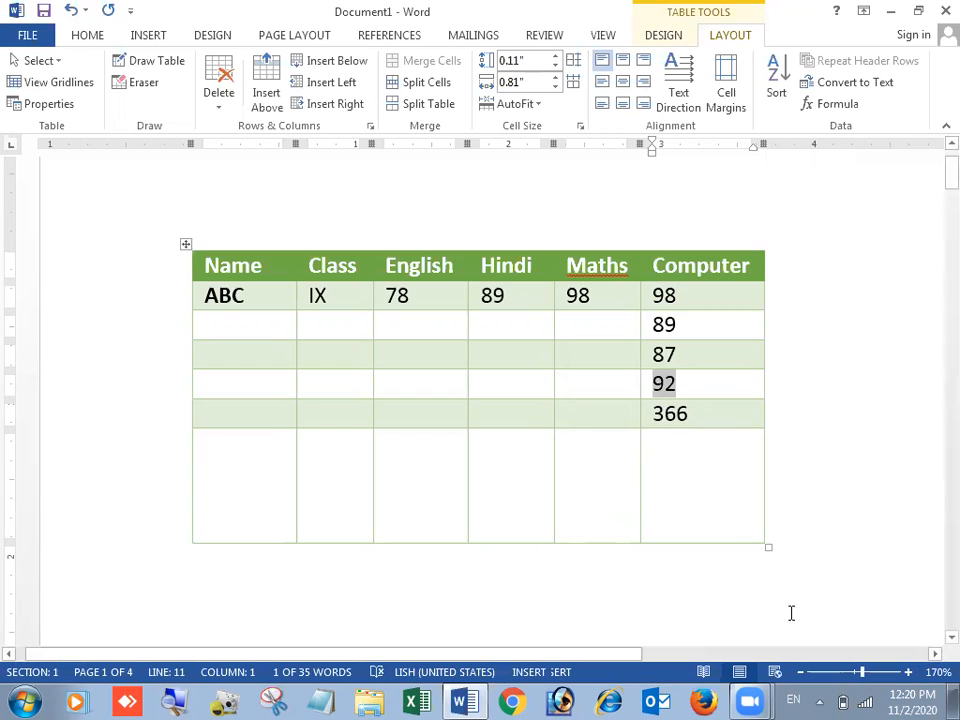
type("100")
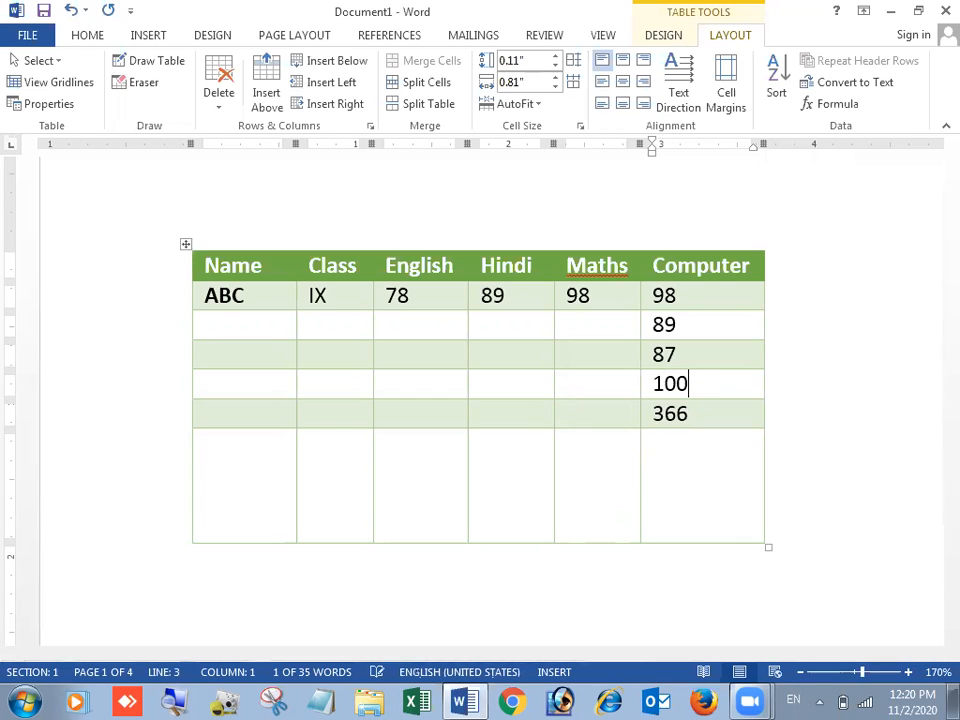
key("Down")
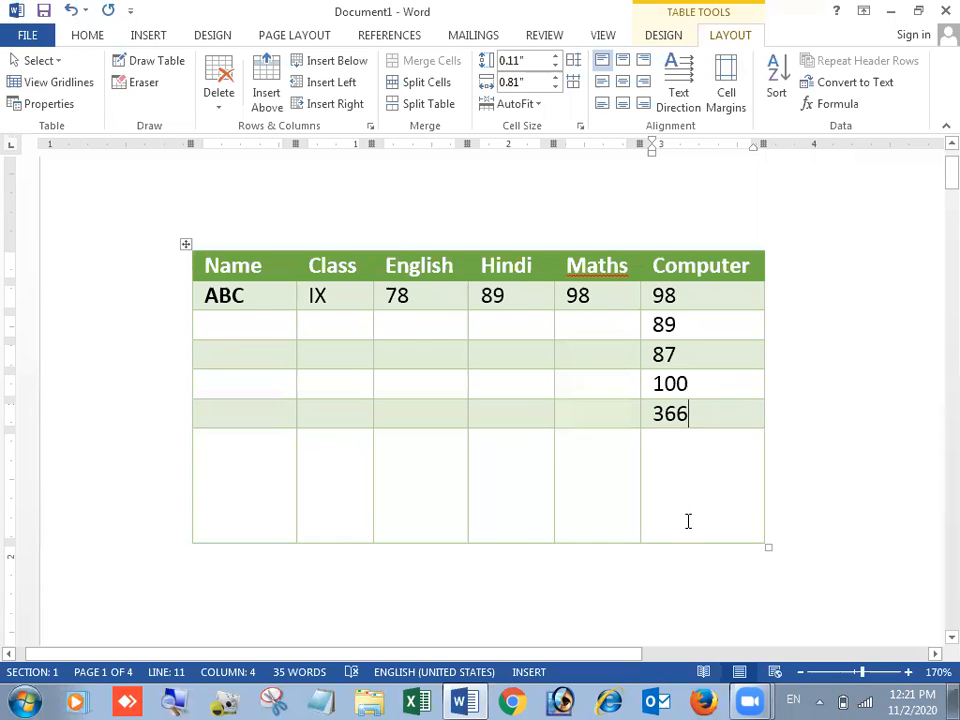
Update the SUM formula field in the Computer total cell so it includes the changed mark.
left_click_drag(683, 414, 656, 413)
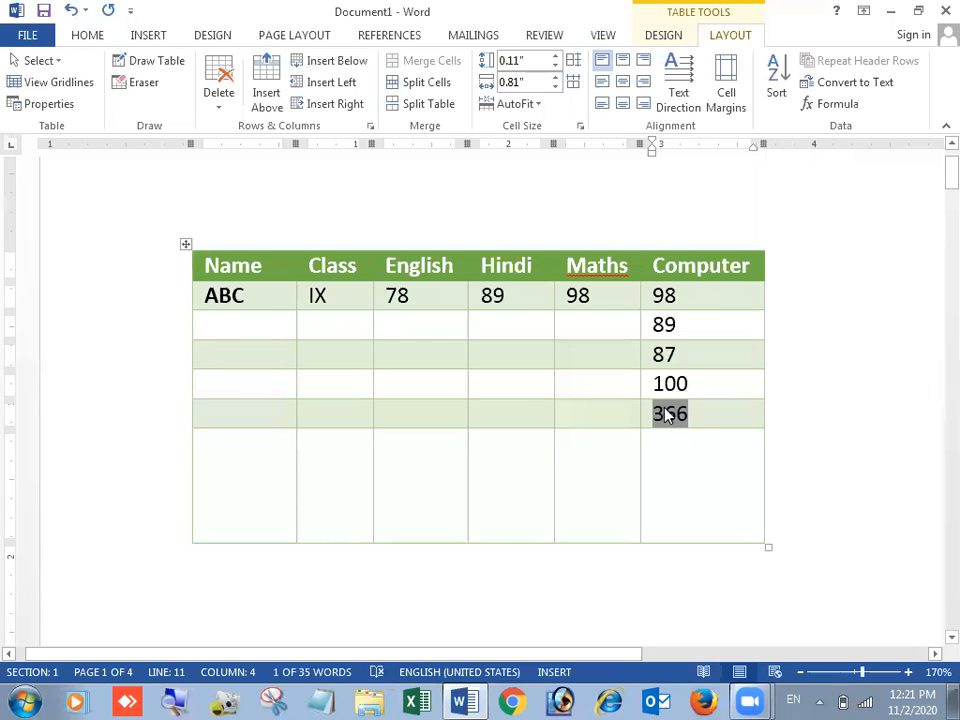
right_click(666, 414)
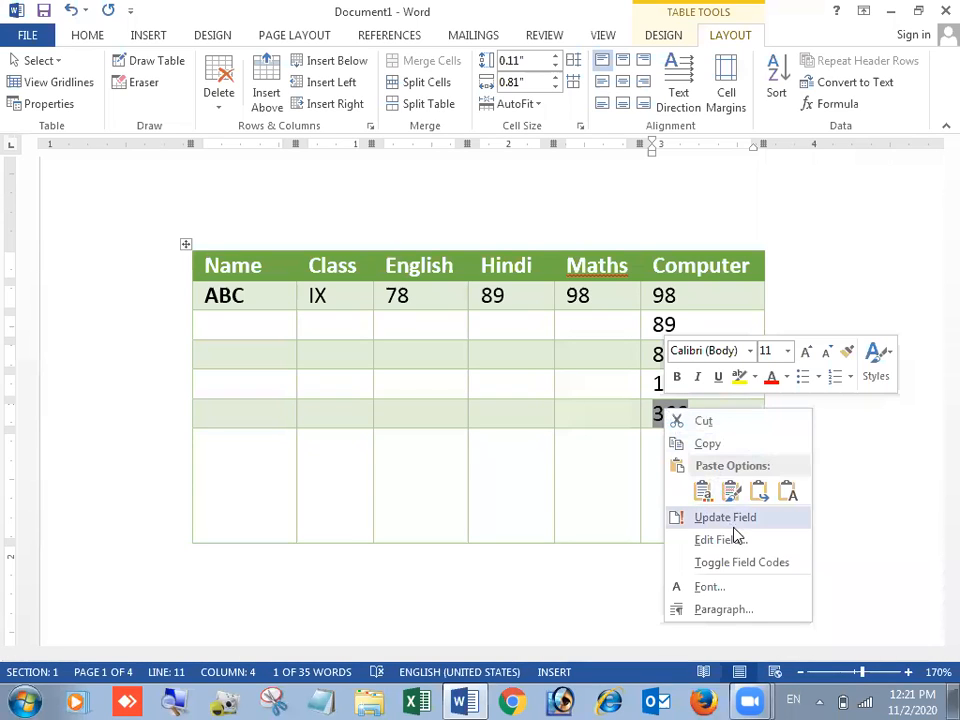
left_click(677, 519)
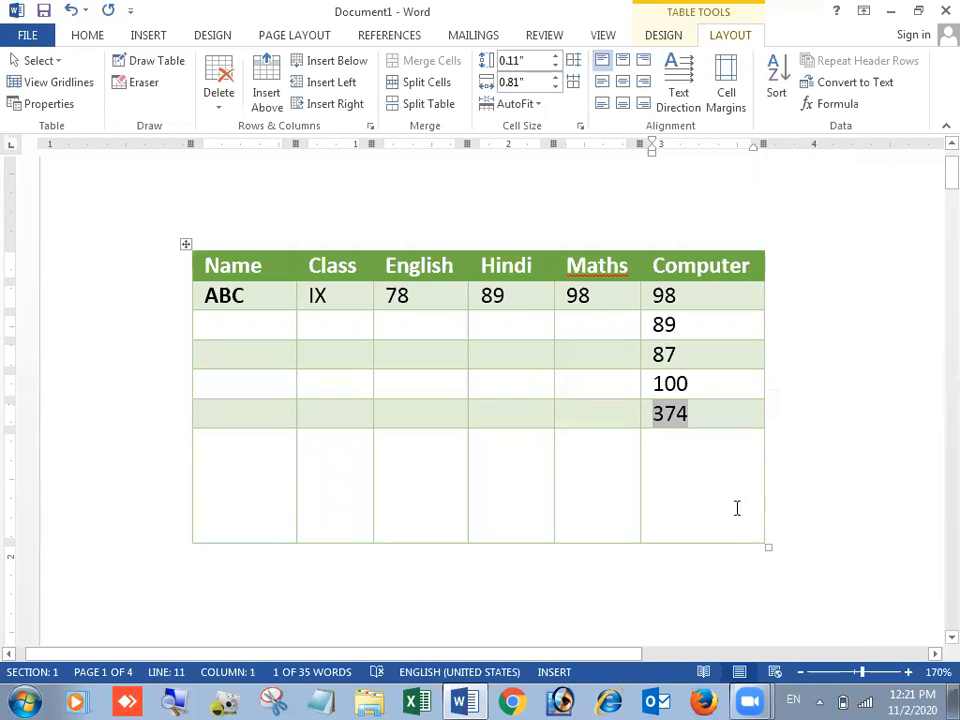
left_click(718, 424)
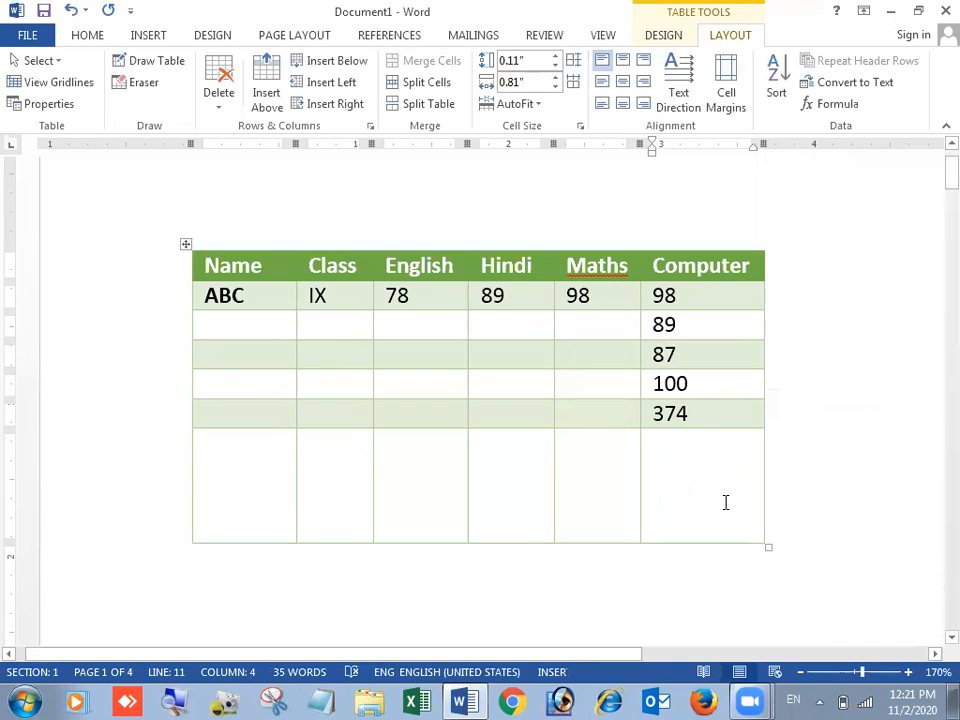
Undo the last field update and recalculate the selected Computer total field again.
key("ctrl+z")
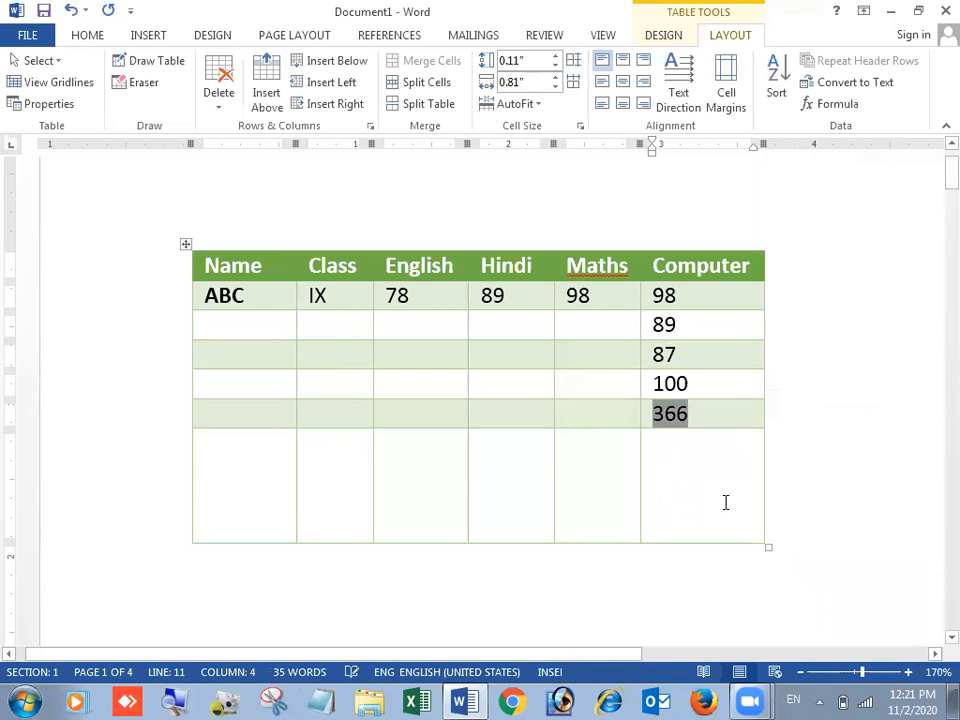
key("F9")
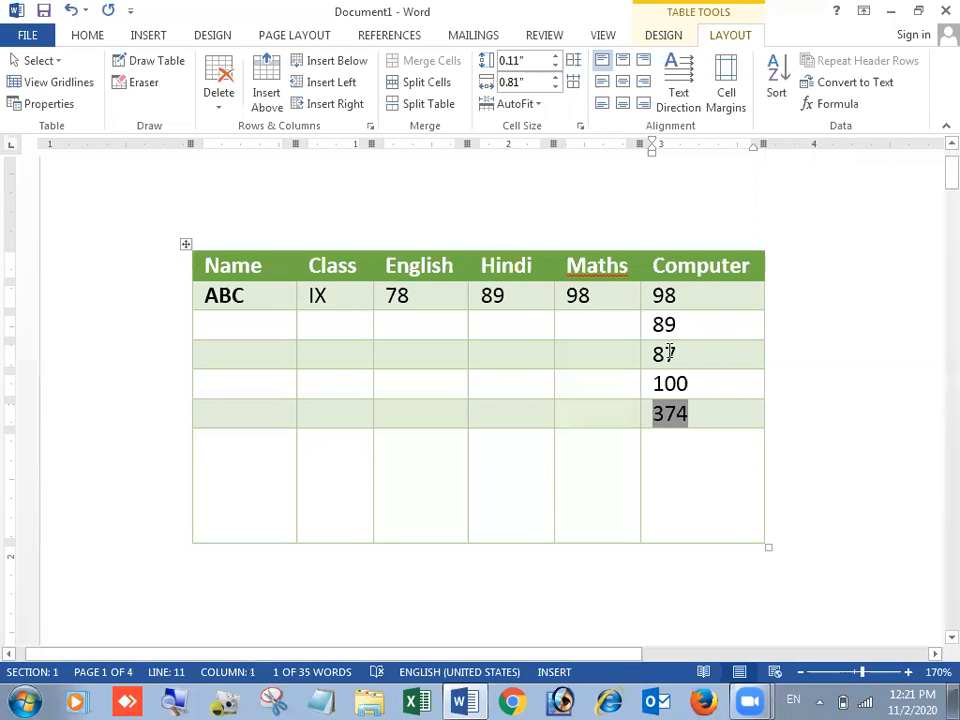
Replace the Computer mark 87 with 90.
left_click_drag(669, 353, 642, 364)
key("Right")
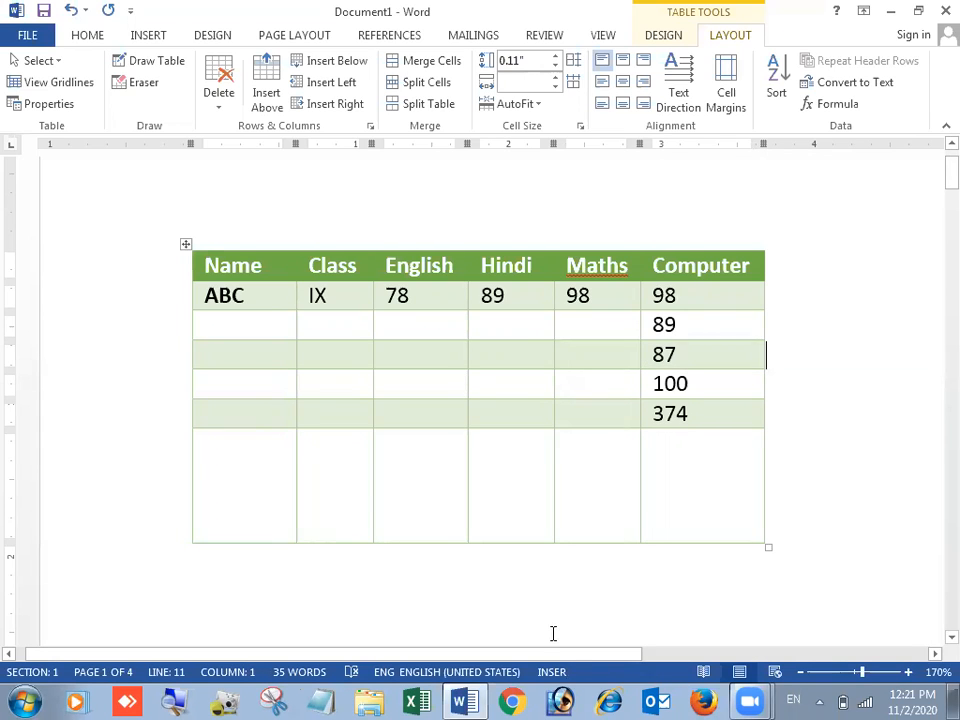
double_click(668, 355)
type("90")
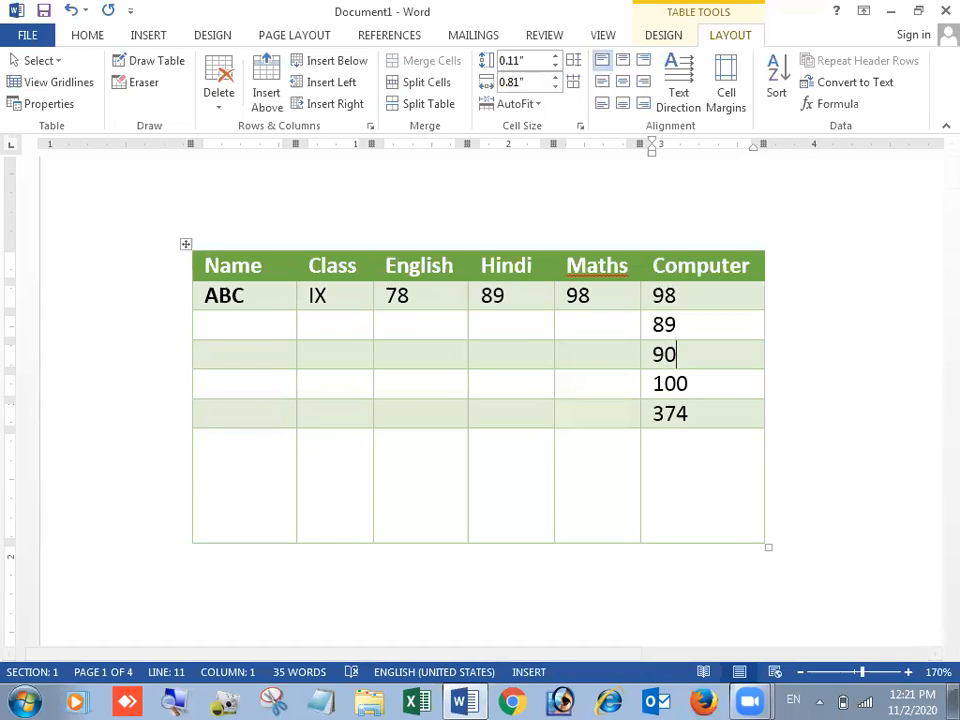
Update the total field below 100 in the Computer column and leave the cursor in that cell.
left_click(730, 428)
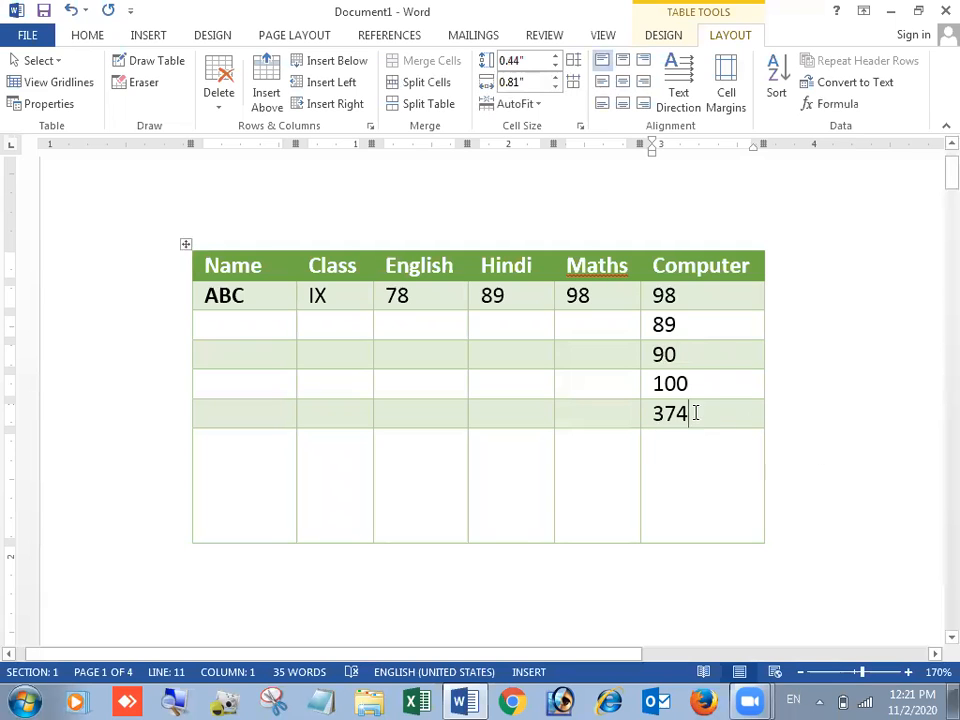
left_click_drag(694, 413, 656, 414)
right_click(656, 414)
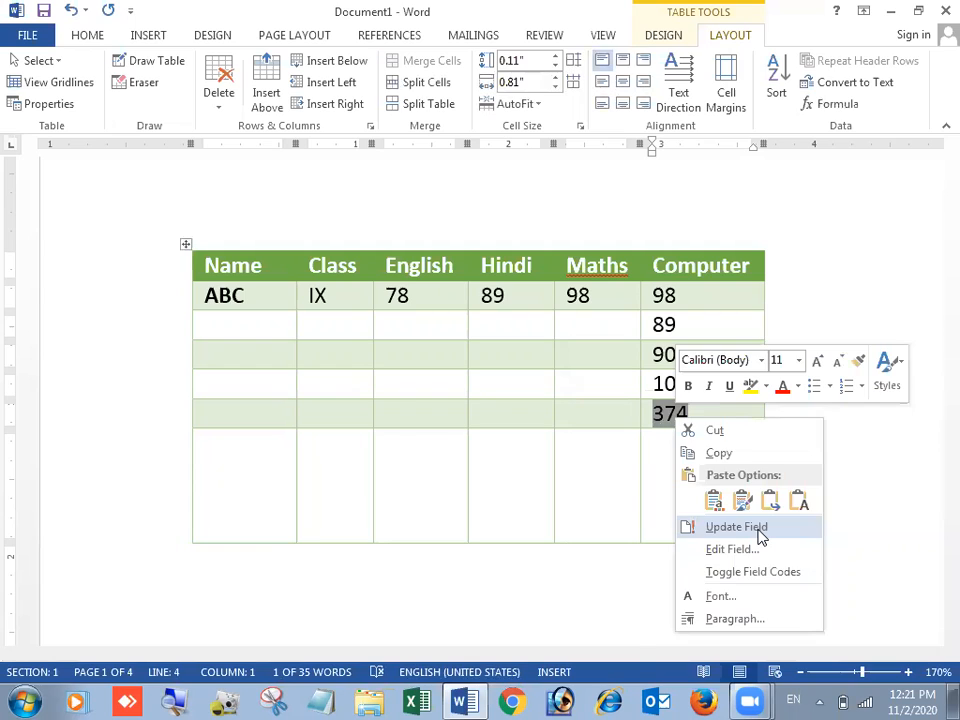
left_click(757, 535)
left_click(729, 443)
left_click(714, 422)
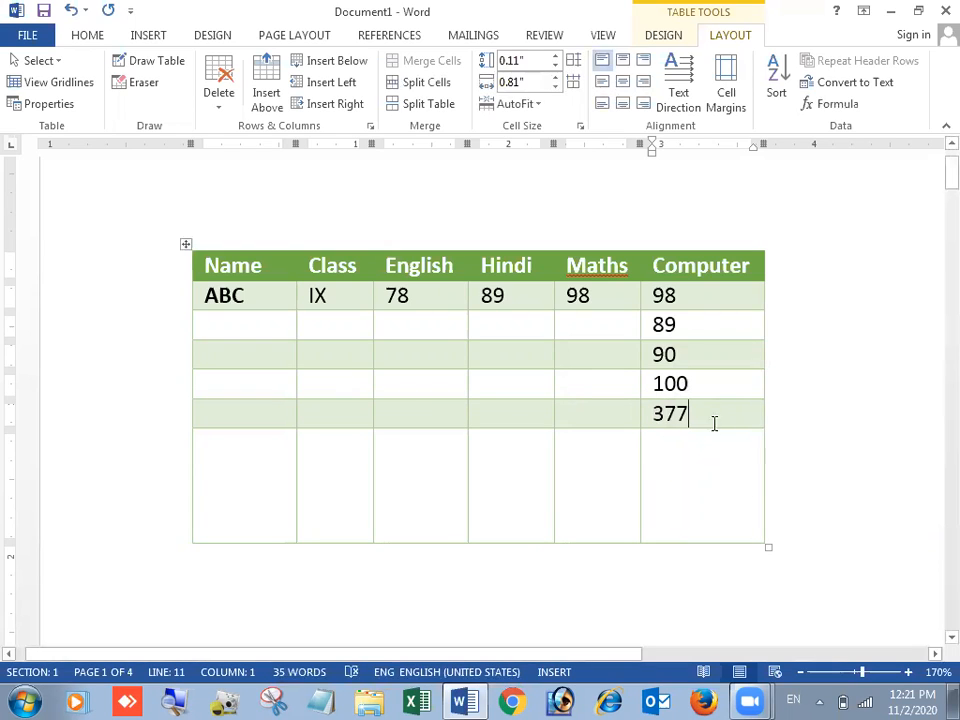